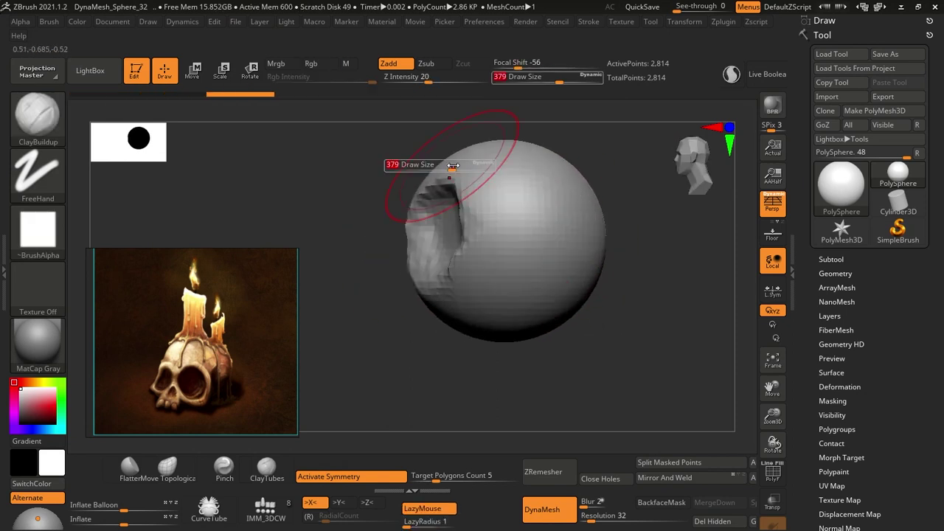
Stretch the DynaMesh sphere into an egg shape with the Move brush, adjusting brush size.
drag(607, 248, 572, 197)
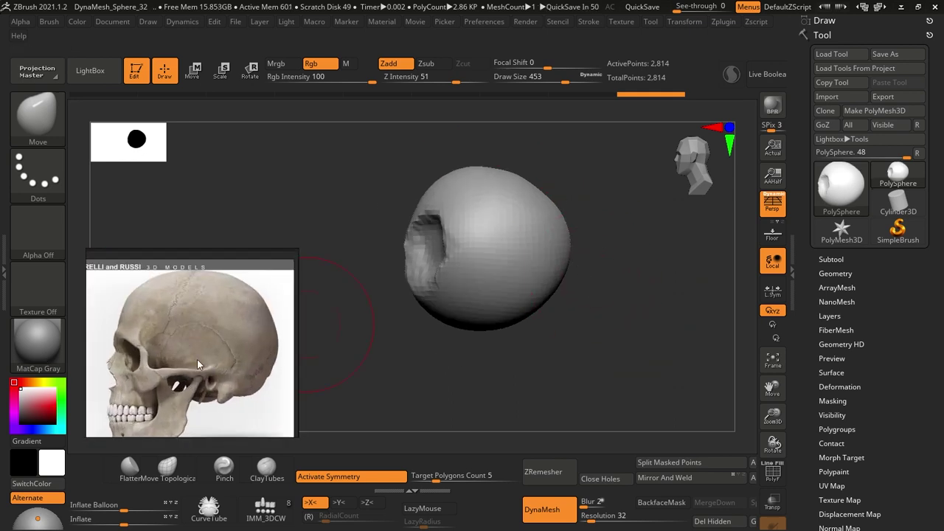
key(bracketright)
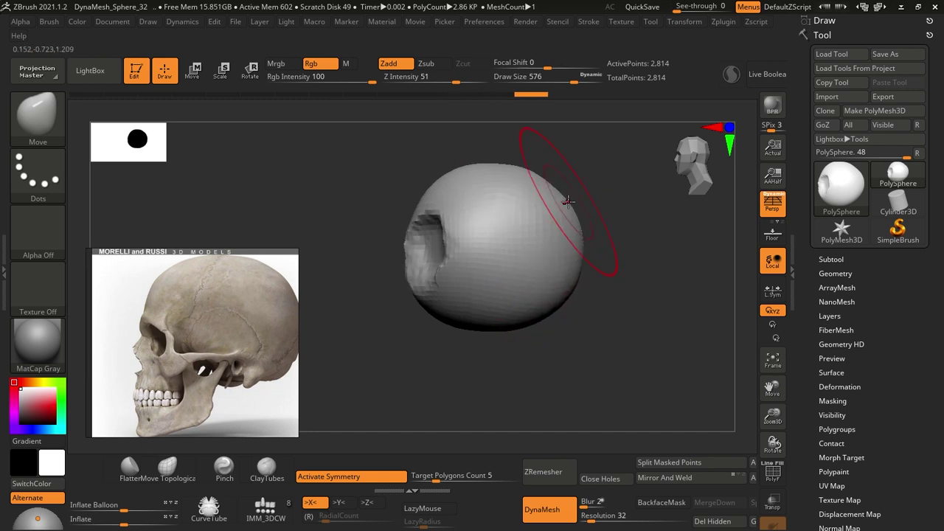
key(bracketleft)
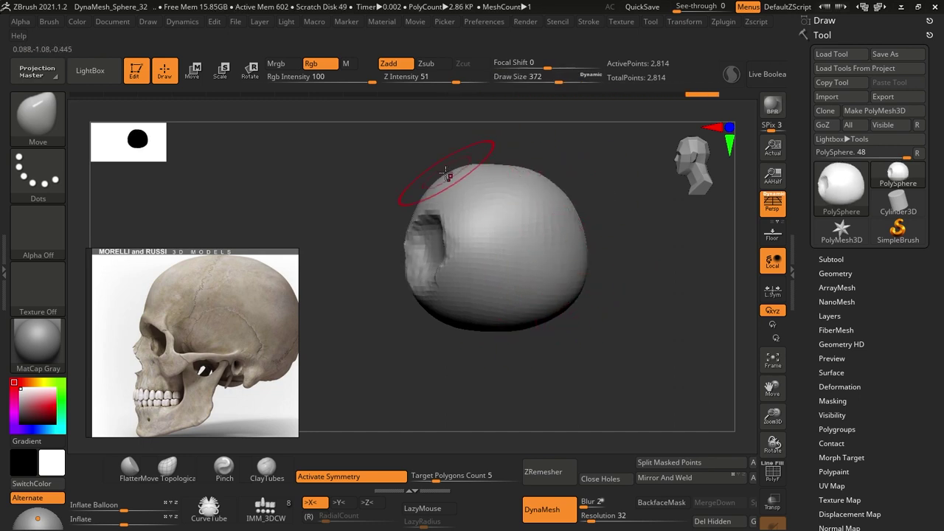
mouse_move(600, 166)
mouse_down()
mouse_move(556, 228)
mouse_move(560, 157)
mouse_move(240, 353)
mouse_up()
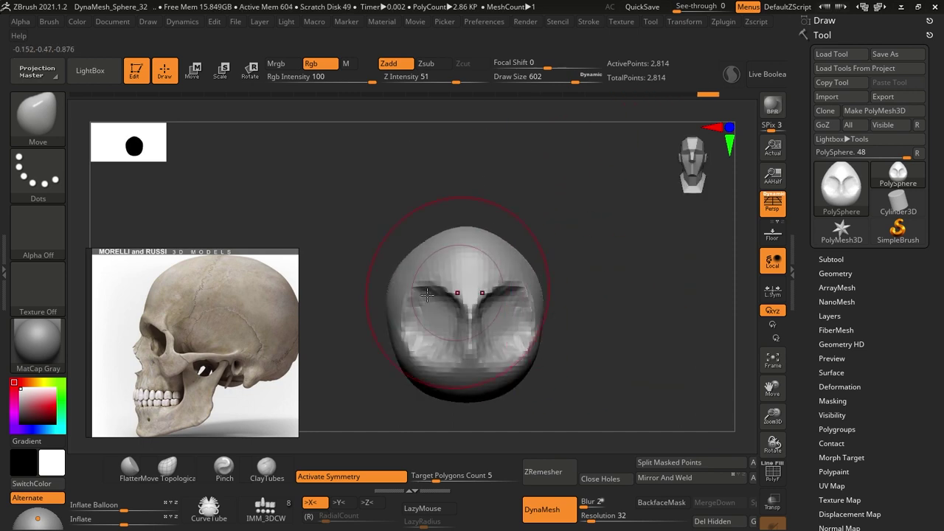
Set up Standard and ClayBuildup brushes with LazyMouse and check the masking stroke options.
key(b)
key(s)
key(t)
mouse_move(506, 274)
mouse_down()
mouse_move(607, 288)
mouse_move(552, 278)
mouse_up()
key(b)
key(c)
key(b)
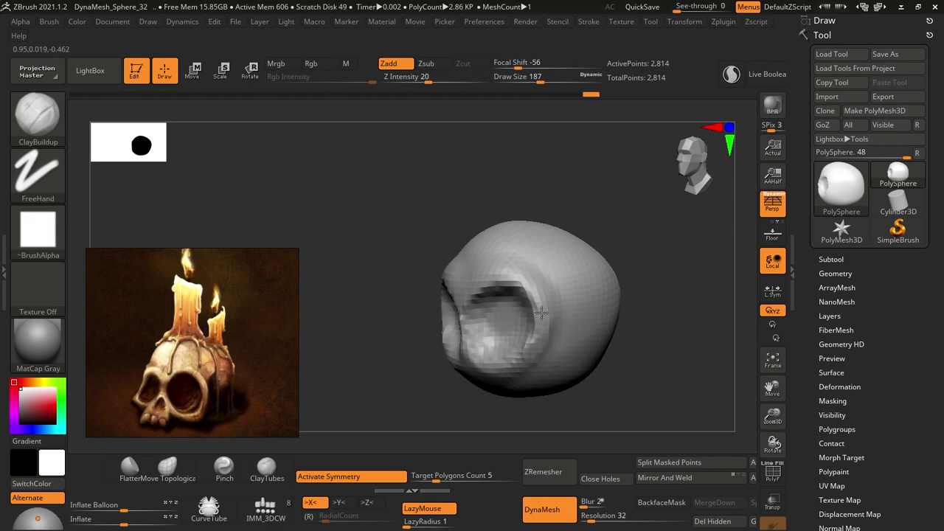
mouse_move(535, 317)
mouse_down()
mouse_move(681, 261)
mouse_move(600, 310)
mouse_move(634, 295)
mouse_up()
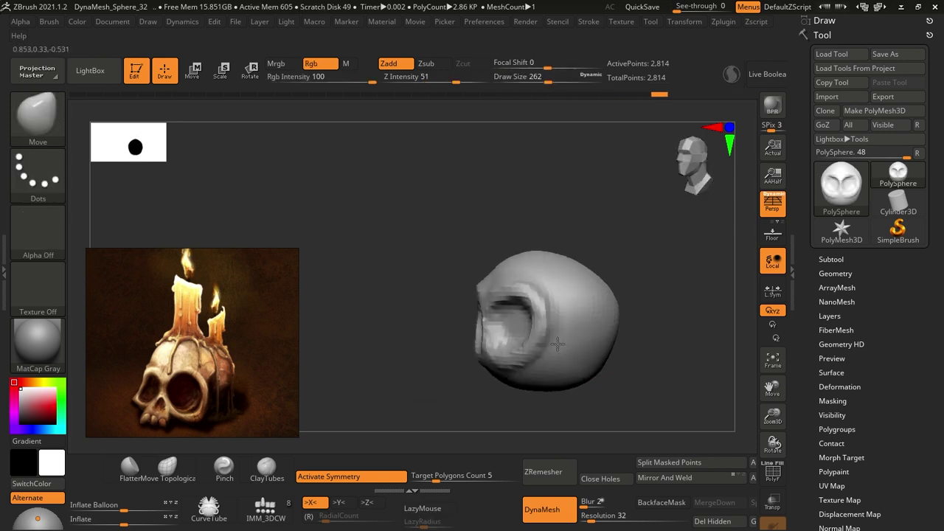
ctrl+click(37, 174)
click(223, 212)
mouse_move(412, 342)
mouse_down()
mouse_move(516, 347)
mouse_move(605, 310)
mouse_move(489, 317)
mouse_move(625, 337)
mouse_move(499, 328)
mouse_move(541, 281)
mouse_move(516, 317)
mouse_move(421, 312)
mouse_move(668, 279)
mouse_up()
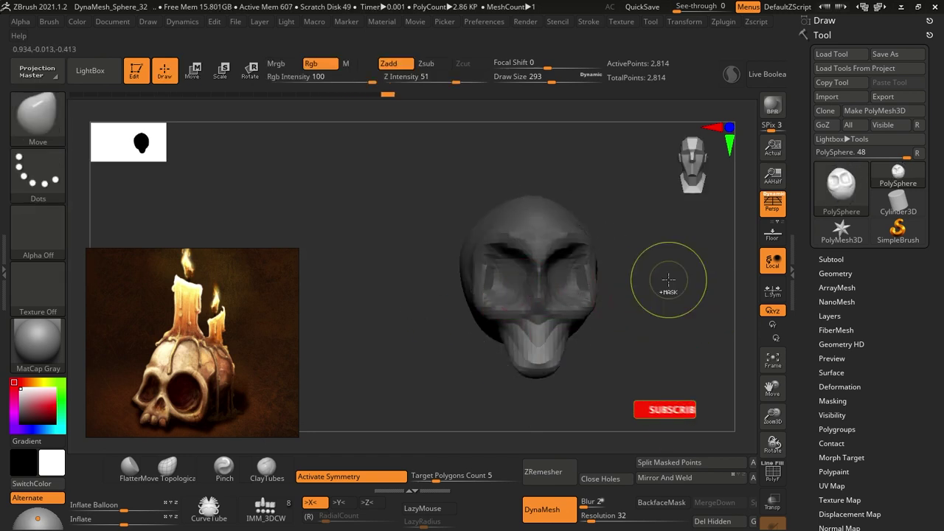
Clear the mask, check side and front views, and pick the ClayBuildup brush.
ctrl+click(668, 278)
drag(642, 335, 552, 333)
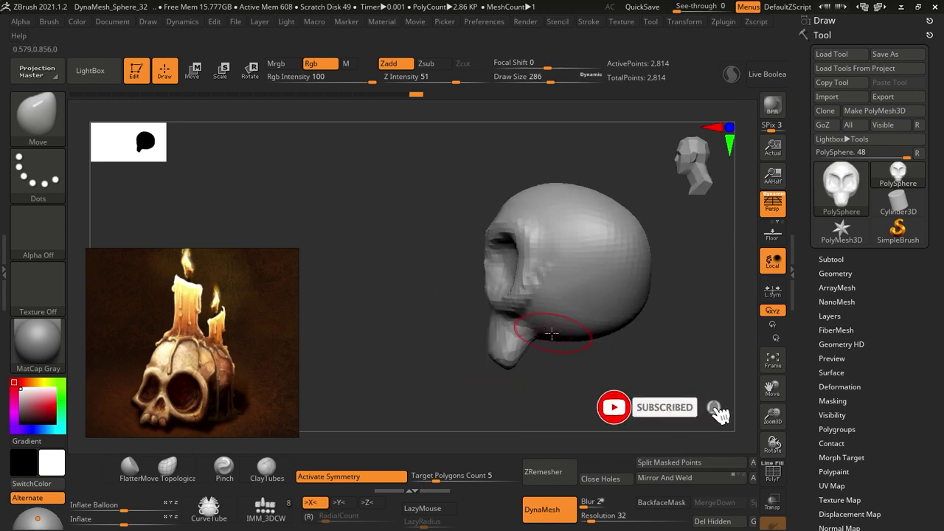
mouse_move(486, 325)
mouse_down()
mouse_move(531, 309)
mouse_move(474, 267)
mouse_move(608, 266)
mouse_up()
key(b)
key(c)
key(b)
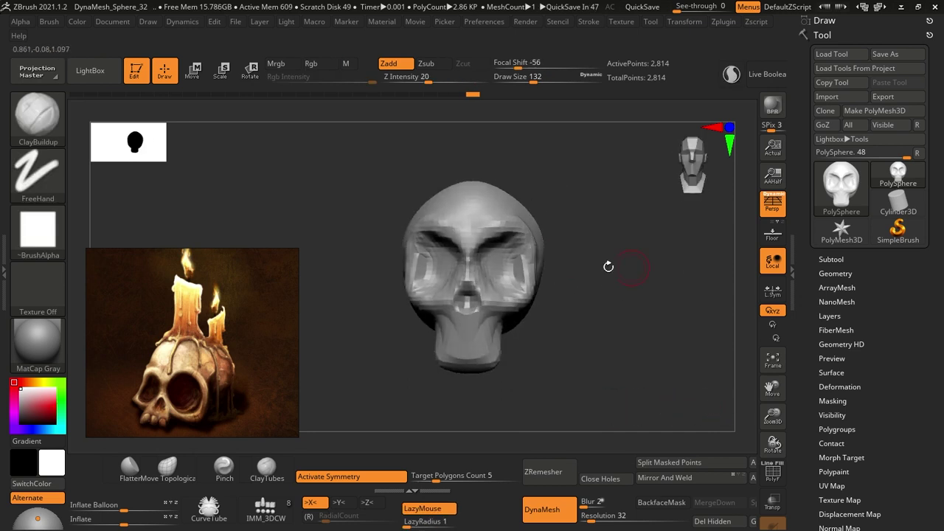
Shape the skull with the Move brush from left, front and right views.
drag(501, 275, 451, 285)
key(b)
key(m)
key(v)
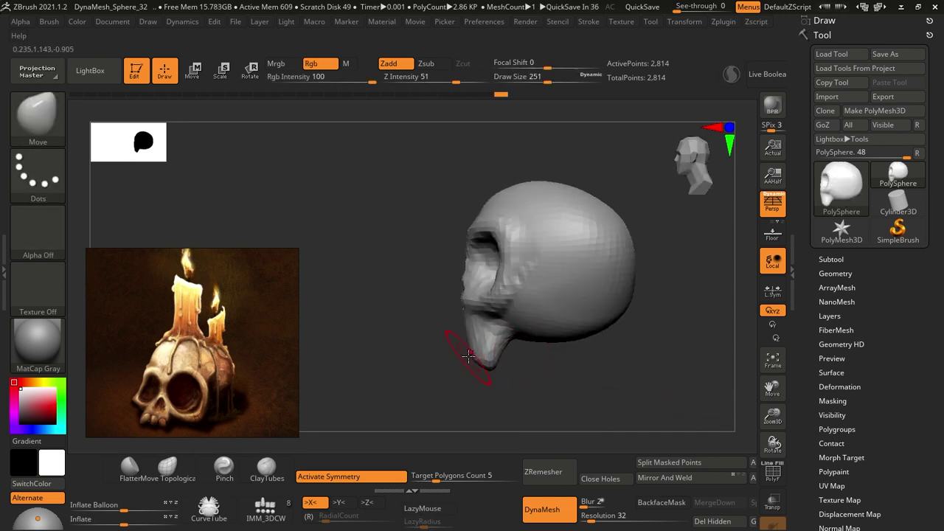
mouse_move(487, 364)
mouse_down()
mouse_move(531, 359)
mouse_move(534, 335)
mouse_up()
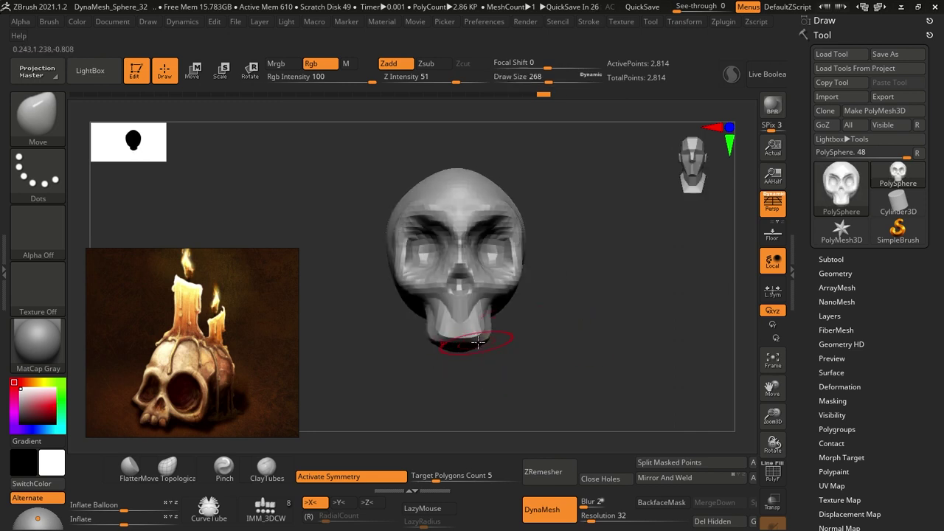
mouse_move(478, 341)
mouse_down()
mouse_move(543, 326)
mouse_move(519, 216)
mouse_up()
Build up and trim the temple and cheek sides with ClayBuildup and TrimDynamic.
key(b)
key(c)
key(b)
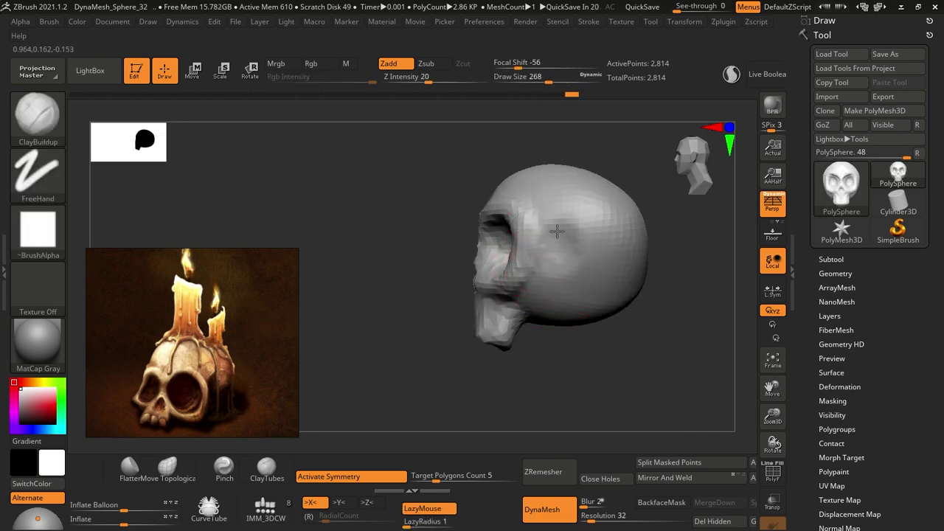
key(b)
key(t)
key(d)
key(b)
key(c)
key(b)
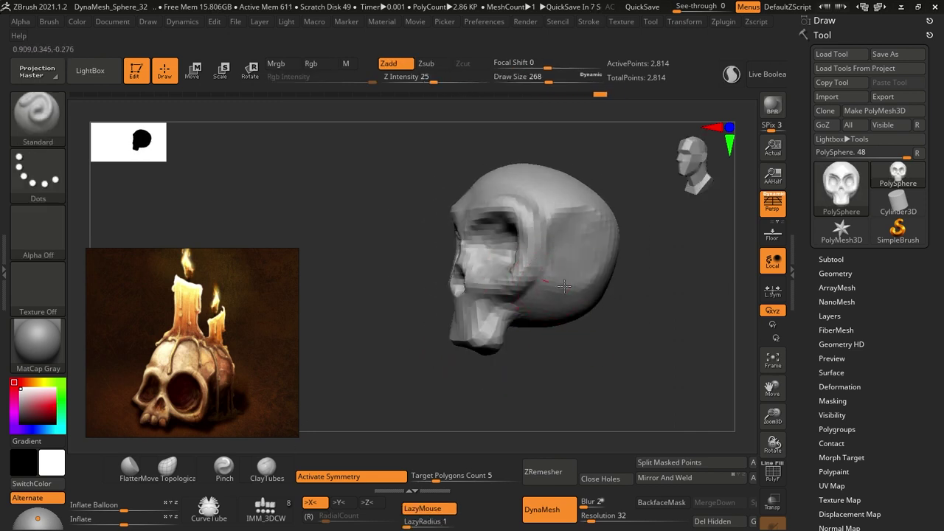
mouse_move(434, 329)
mouse_down()
mouse_move(659, 257)
mouse_move(596, 290)
mouse_move(470, 244)
mouse_move(483, 244)
mouse_up()
Paint a mask on the skull, realign to a straight front view, and select Move.
key(ctrl)
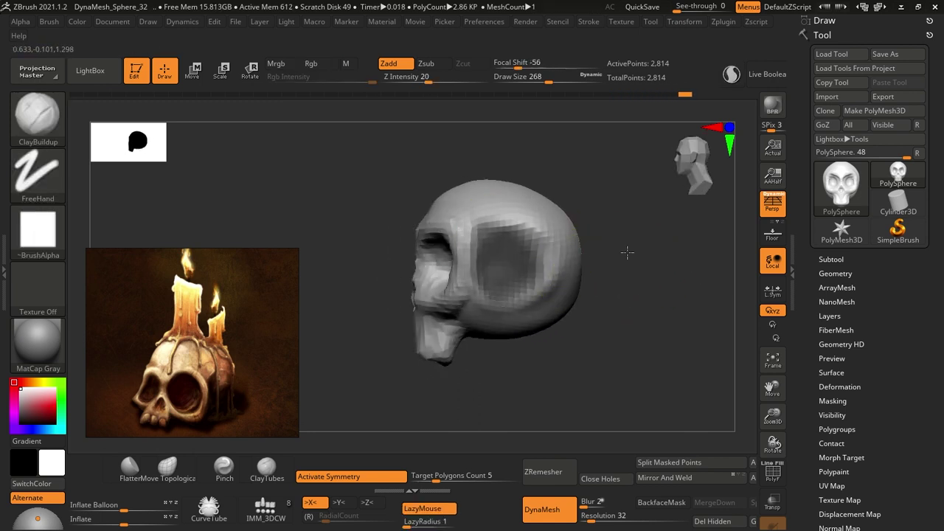
drag(624, 251, 501, 208)
shift+drag(539, 292, 595, 270)
key(b)
key(m)
key(v)
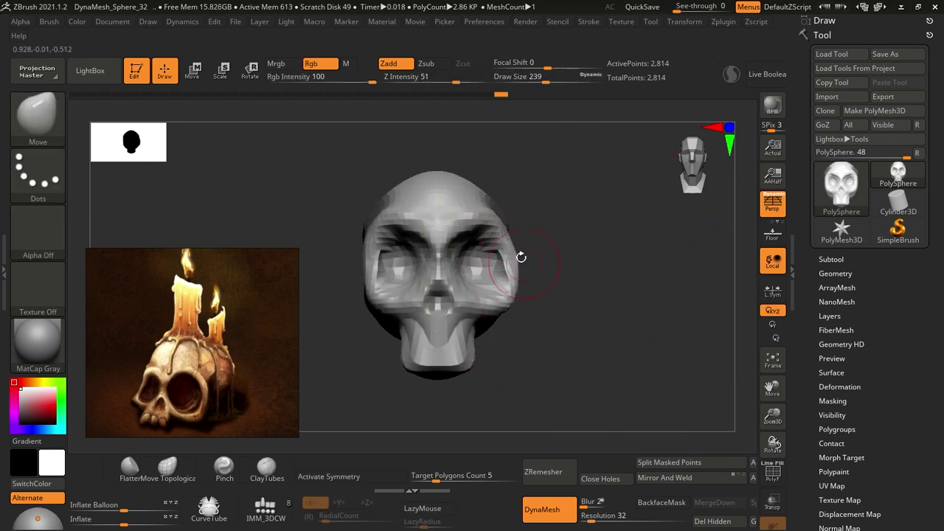
Push the skull's right side around the eye outward and down with the Move brush.
mouse_move(507, 228)
shift+mouse_down()
mouse_move(473, 238)
mouse_move(514, 286)
shift+mouse_up()
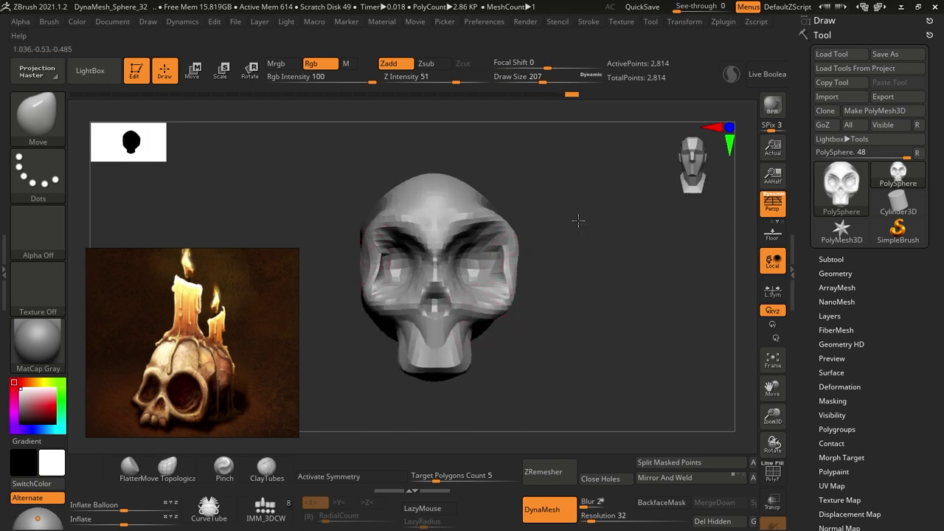
shift+drag(578, 220, 364, 302)
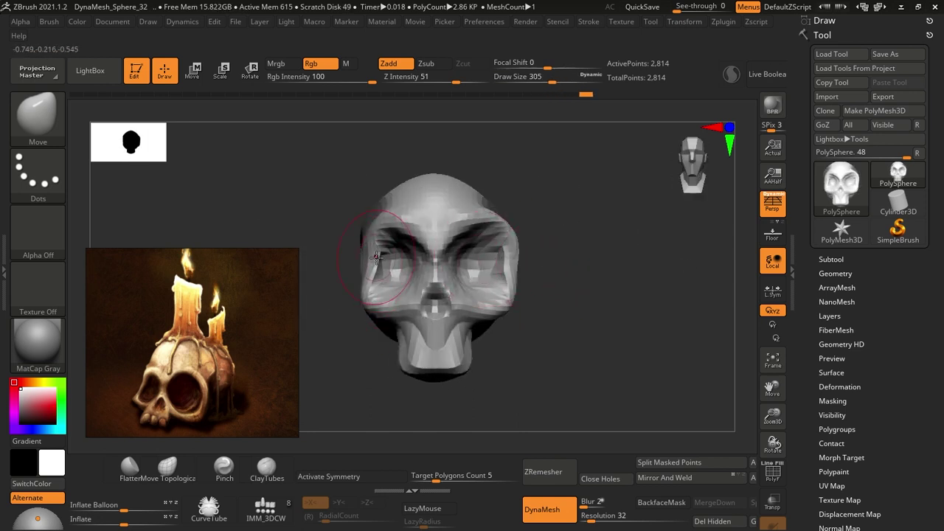
mouse_move(376, 256)
shift+mouse_down()
mouse_move(638, 243)
mouse_move(600, 289)
mouse_move(600, 278)
shift+mouse_up()
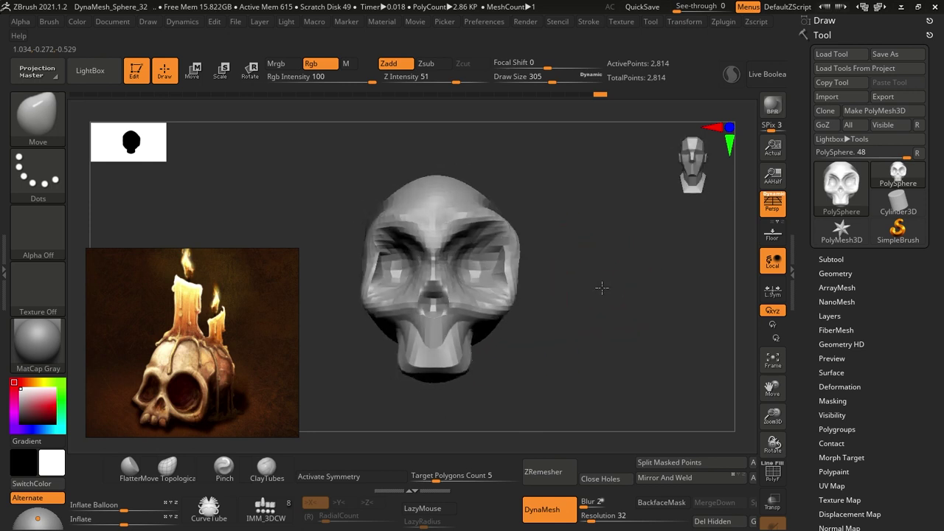
drag(509, 265, 516, 261)
drag(513, 219, 522, 245)
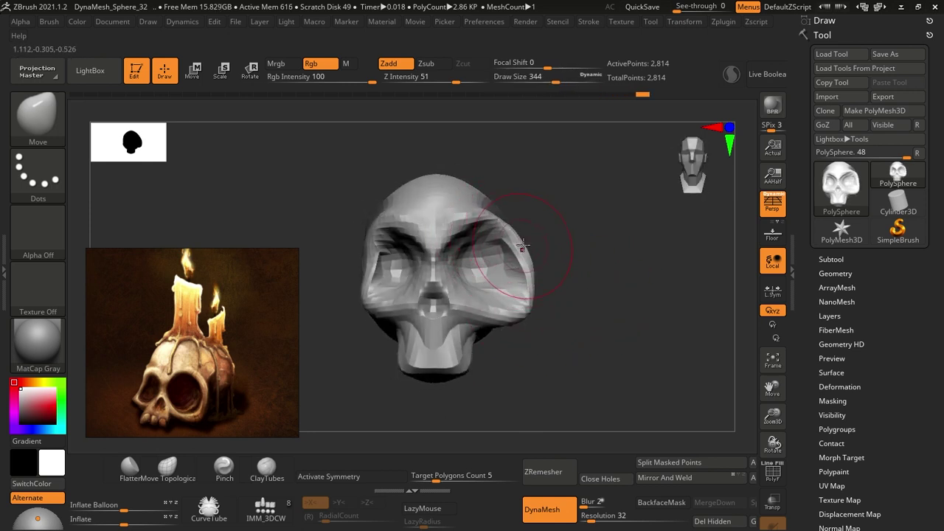
mouse_move(538, 298)
mouse_down()
mouse_move(617, 246)
mouse_move(395, 277)
mouse_up()
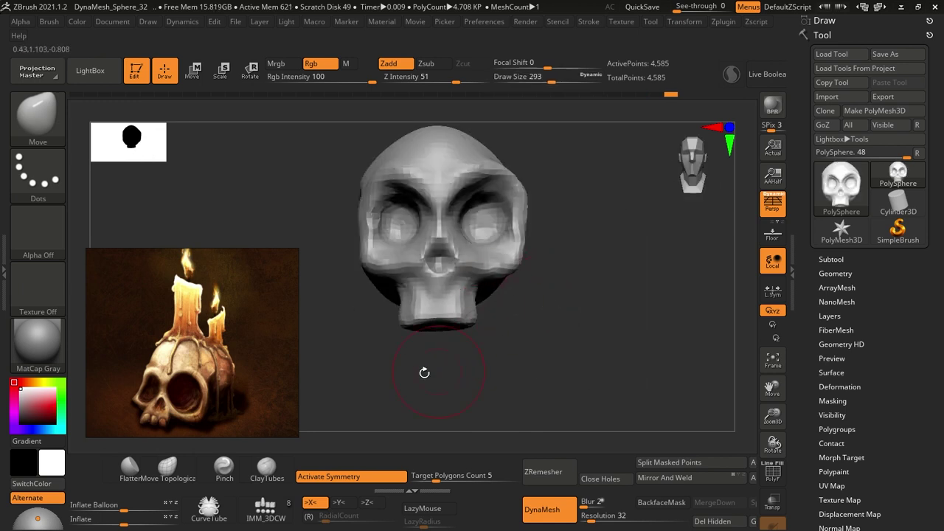
Insert a sphere tooth beneath the jaw with IMM_3DCW and place it using Move Transpose.
mouse_move(416, 366)
mouse_down()
mouse_move(440, 353)
mouse_move(476, 363)
mouse_up()
drag(536, 356, 547, 354)
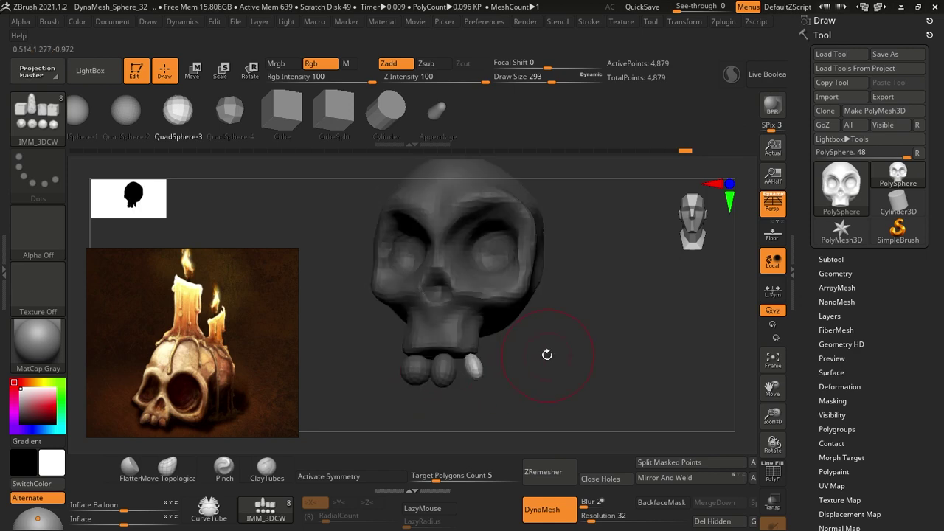
key(b)
key(m)
key(v)
alt+drag(500, 324, 487, 347)
key(w)
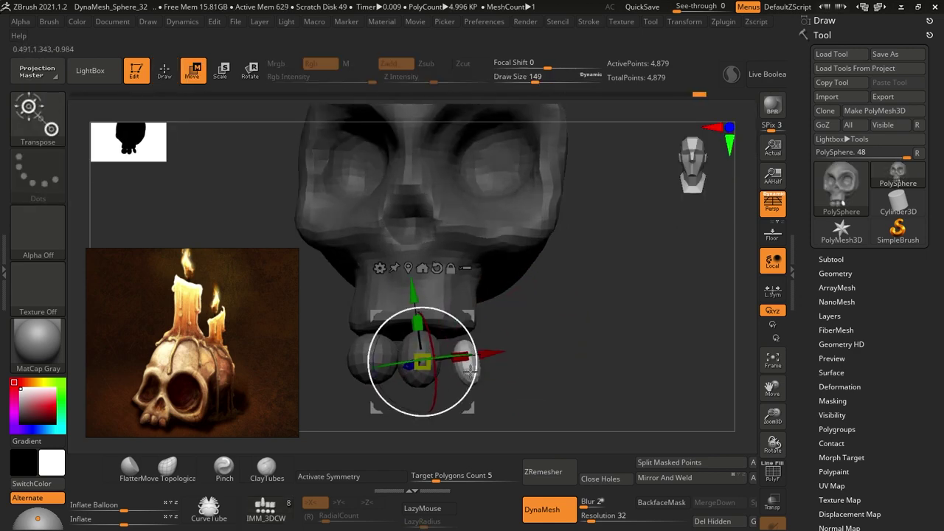
mouse_move(487, 346)
right_down()
mouse_move(478, 307)
mouse_move(634, 318)
right_up()
alt+click(478, 307)
key(q)
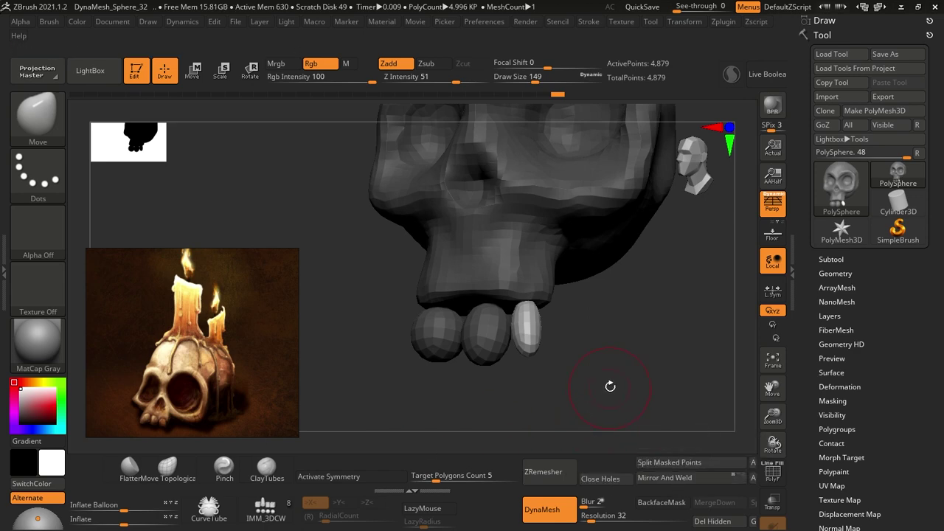
Check the brush palette and polygroup options, then inspect the teeth around the skull.
click(6, 279)
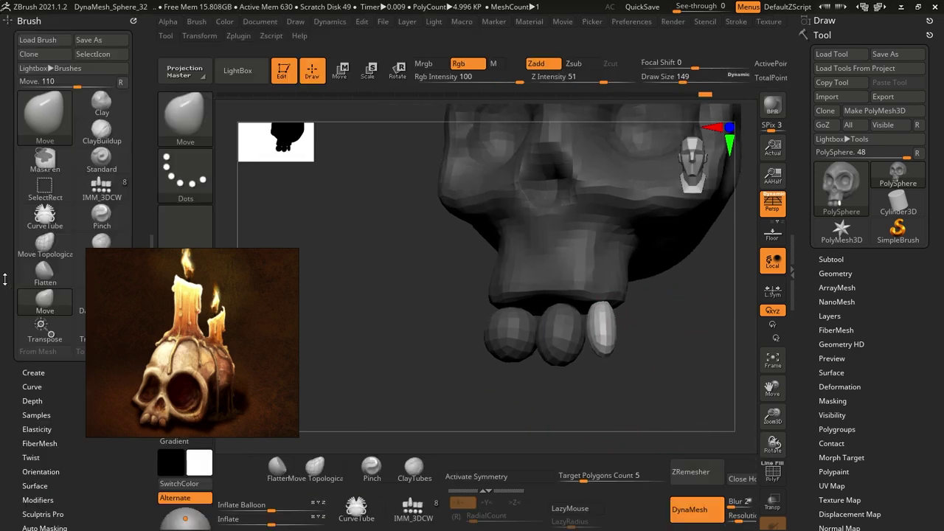
click(6, 275)
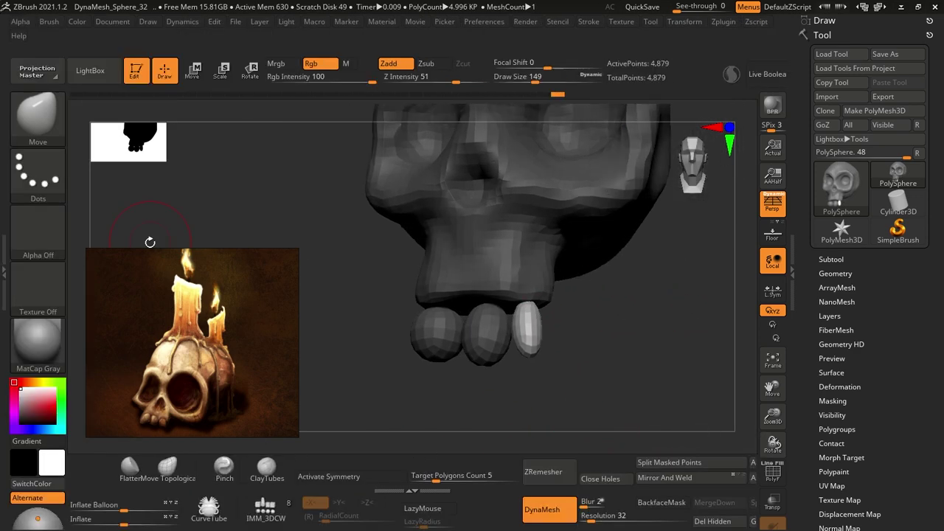
click(837, 429)
key(w)
mouse_move(575, 332)
mouse_down()
mouse_move(586, 324)
mouse_move(510, 245)
mouse_up()
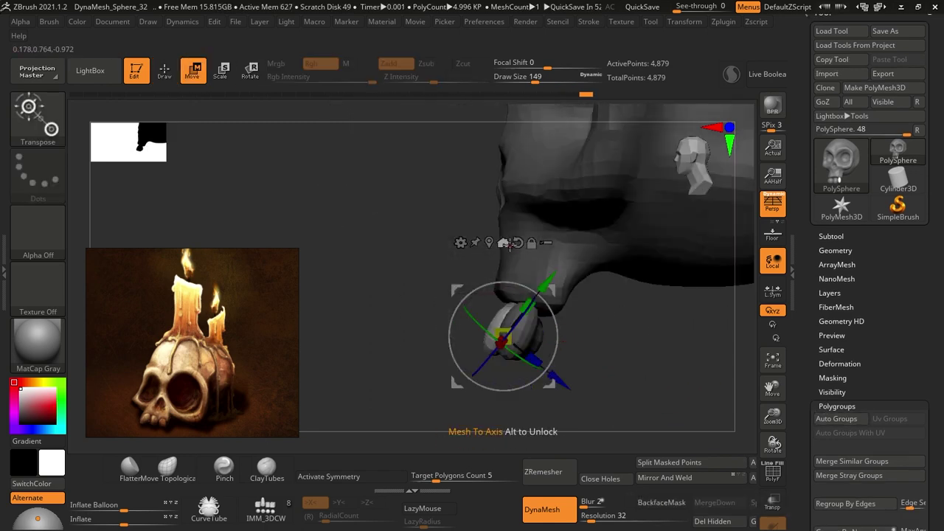
drag(537, 296, 490, 331)
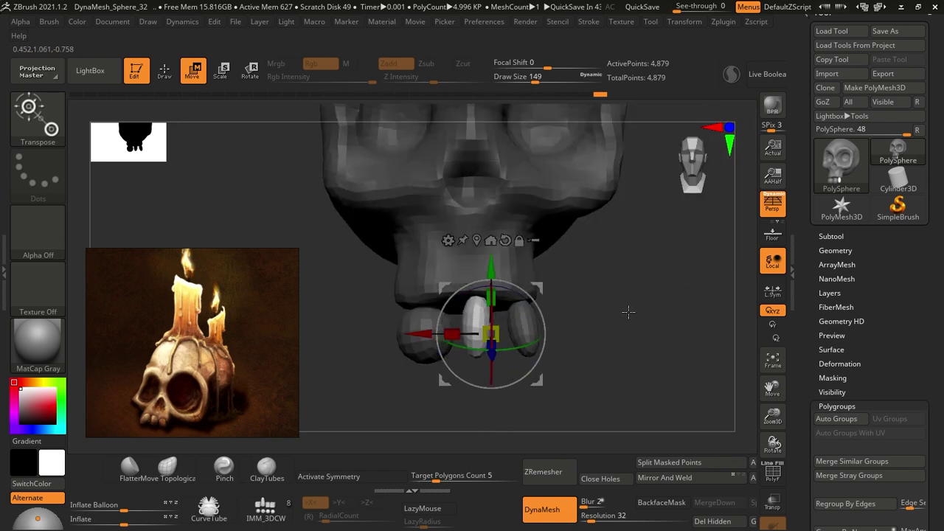
key(q)
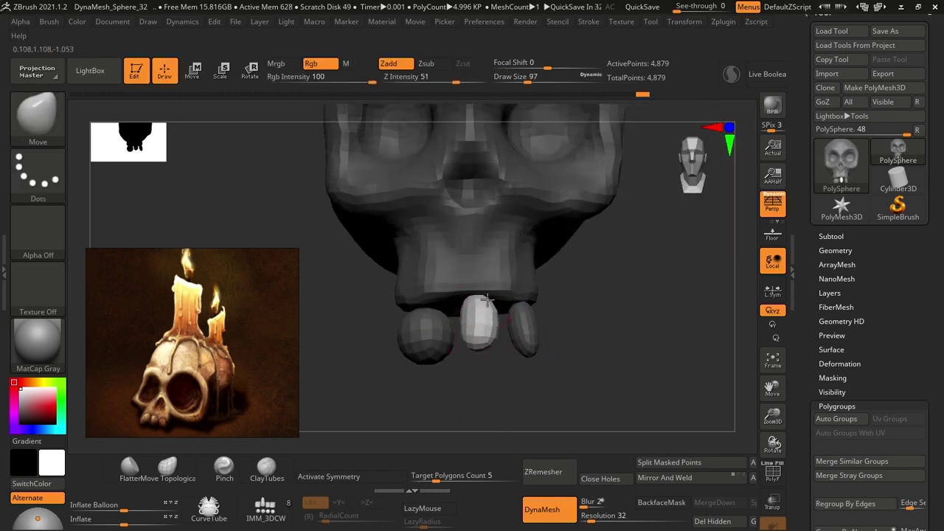
drag(487, 299, 436, 344)
Tilt the left tooth to a better angle with the Transpose gizmo.
key(w)
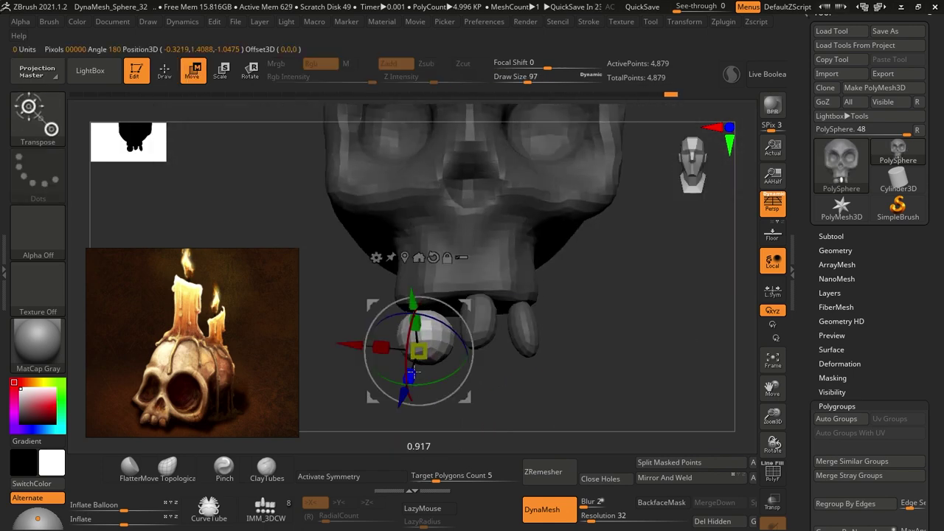
drag(454, 327, 424, 336)
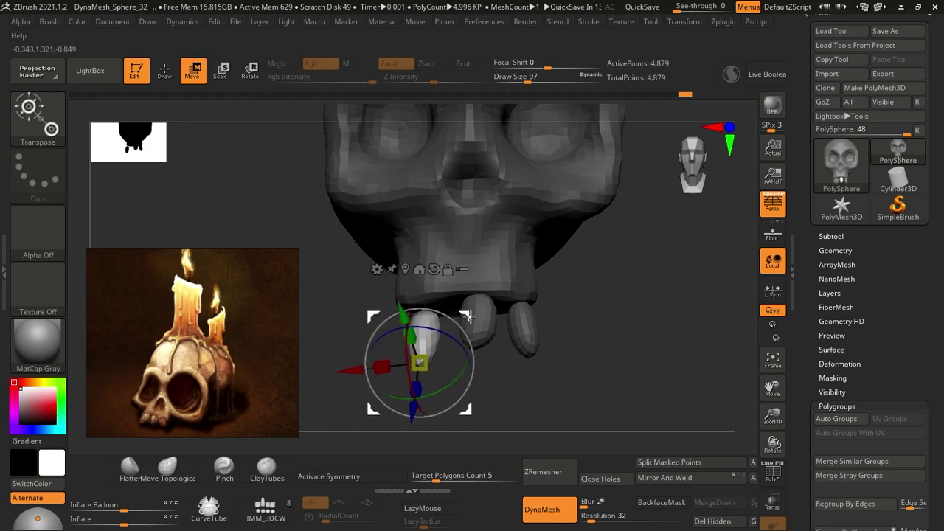
mouse_move(560, 347)
mouse_down()
mouse_move(616, 291)
mouse_move(476, 315)
mouse_up()
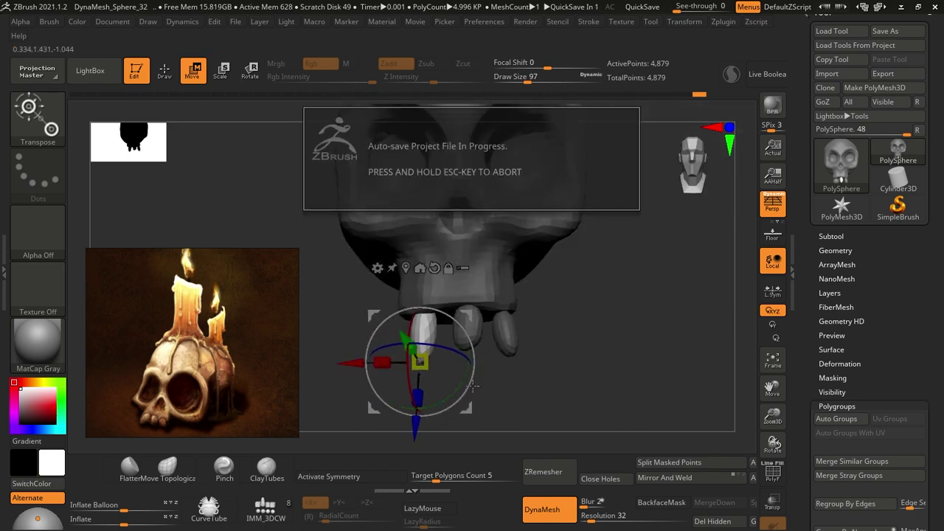
key(q)
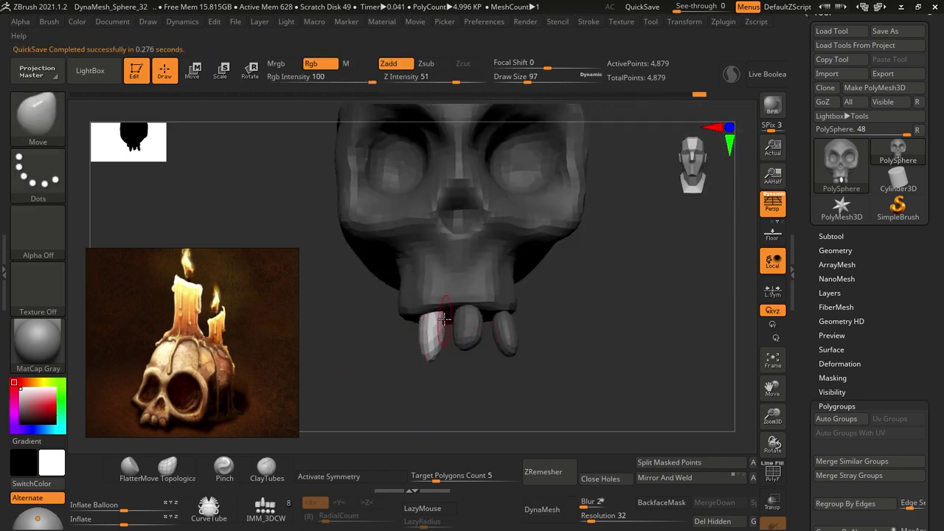
Reposition the middle tooth with the Transpose gizmo.
key(w)
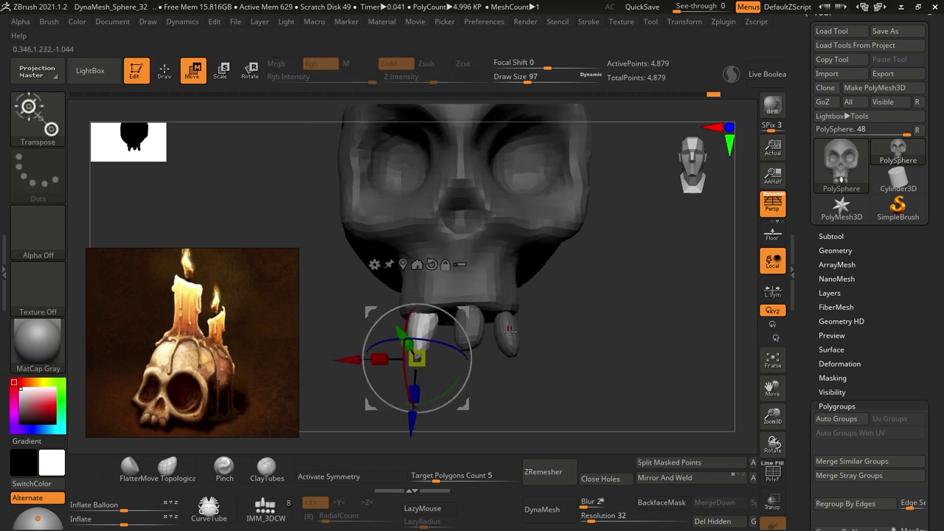
ctrl+click(455, 331)
key(q)
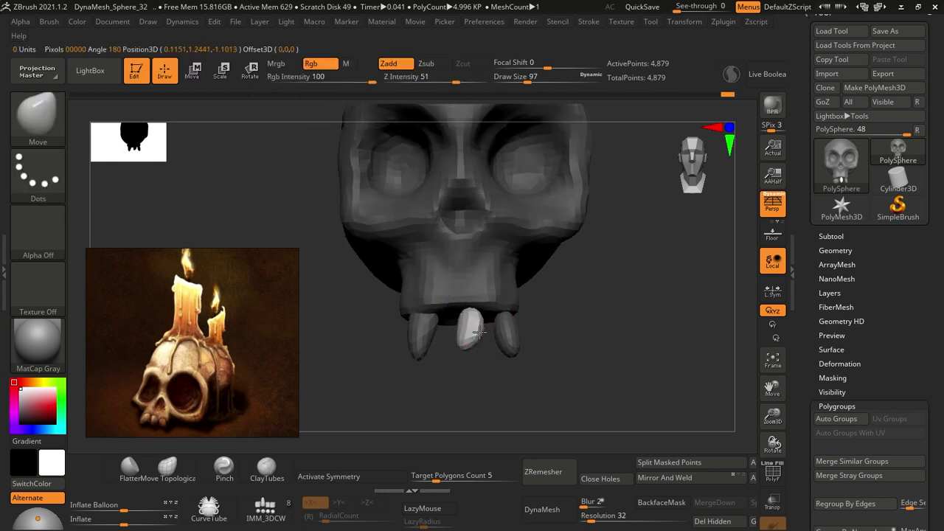
key(w)
mouse_move(600, 294)
mouse_down()
mouse_move(565, 313)
mouse_move(611, 306)
mouse_move(518, 322)
mouse_move(543, 316)
mouse_up()
key(q)
Rotate the right tooth slightly to align it with the others.
key(w)
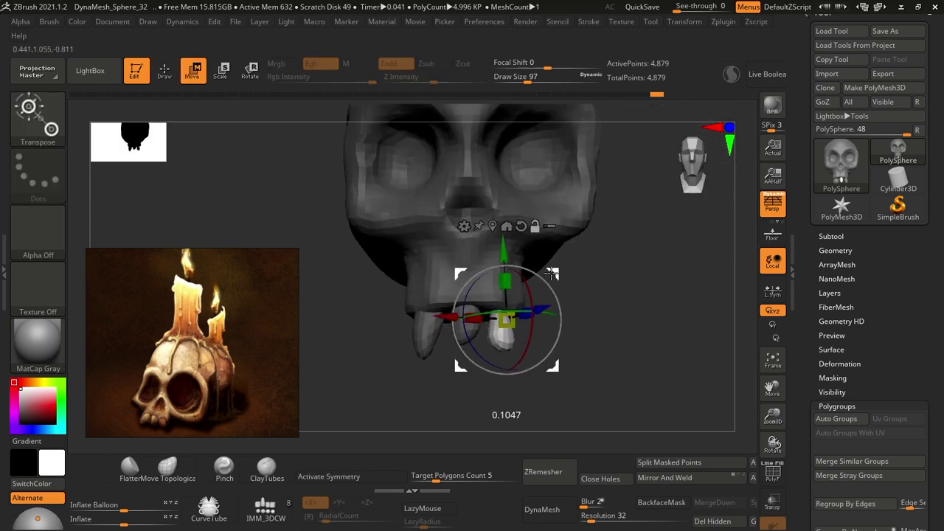
key(q)
mouse_move(607, 301)
mouse_down()
mouse_move(639, 253)
mouse_move(572, 333)
mouse_up()
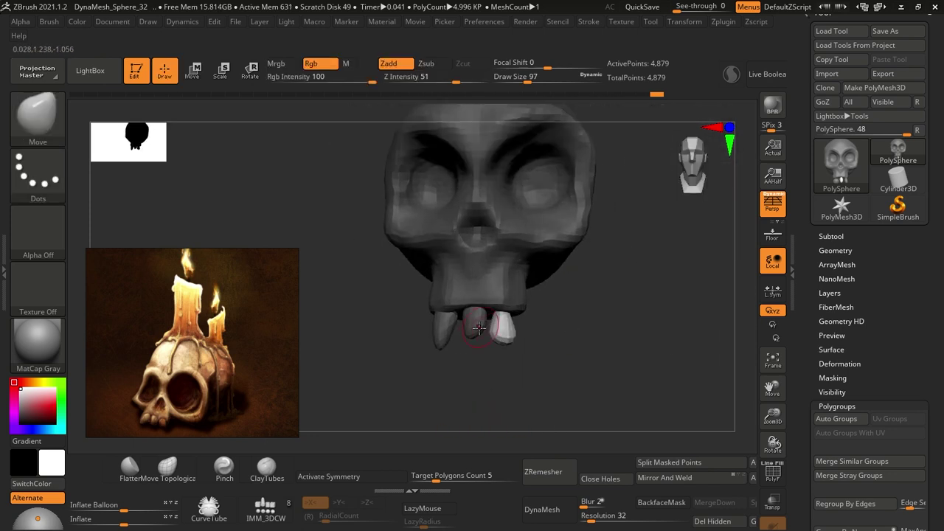
key(w)
key(q)
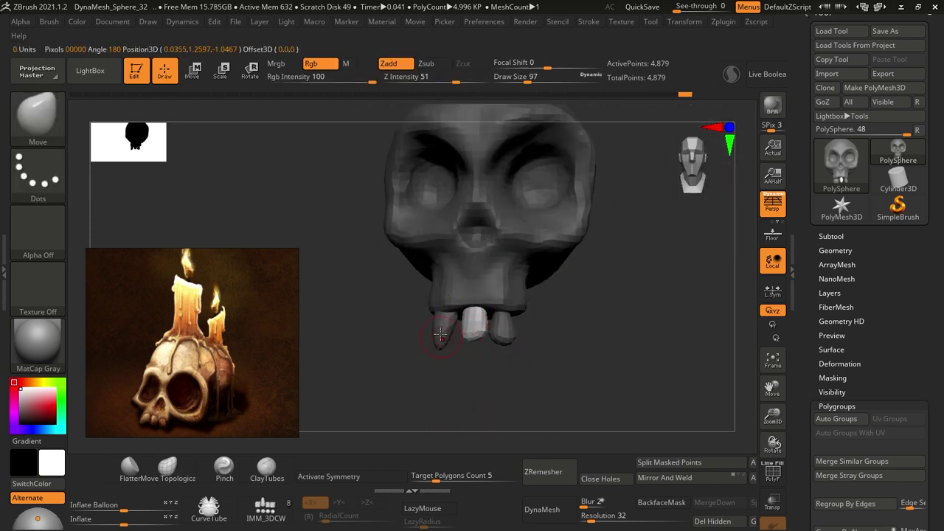
key(w)
key(q)
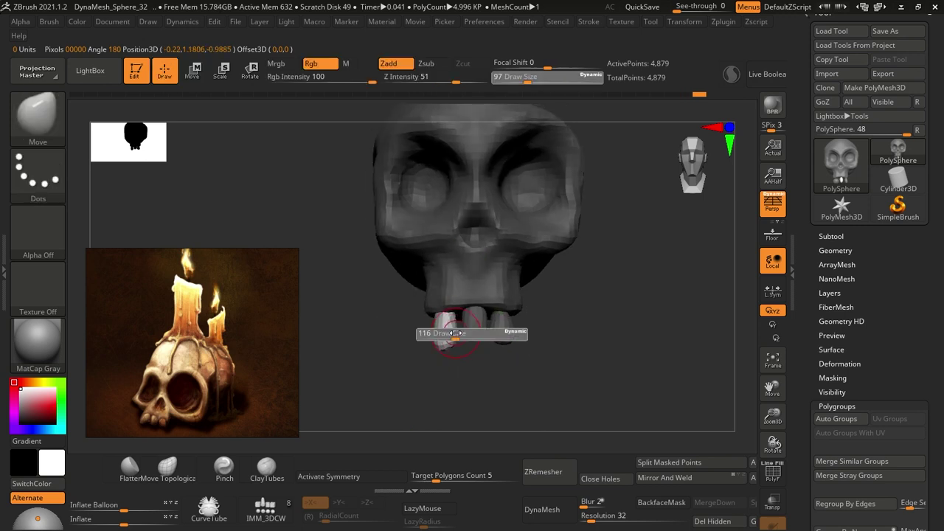
Shift the teeth slightly downward, enlarge the brush, and return to a front view.
drag(611, 288, 622, 306)
key(w)
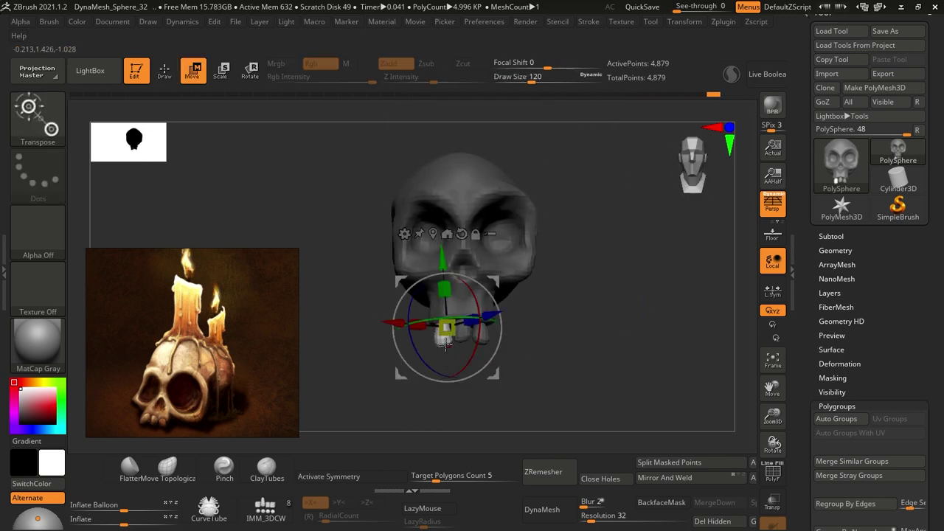
key(q)
key(w)
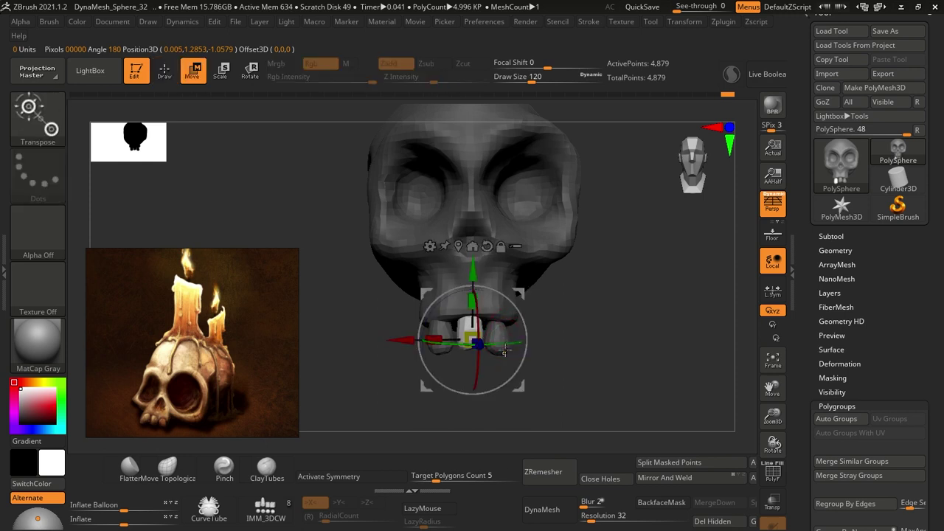
drag(492, 276, 493, 273)
key(q)
key(s)
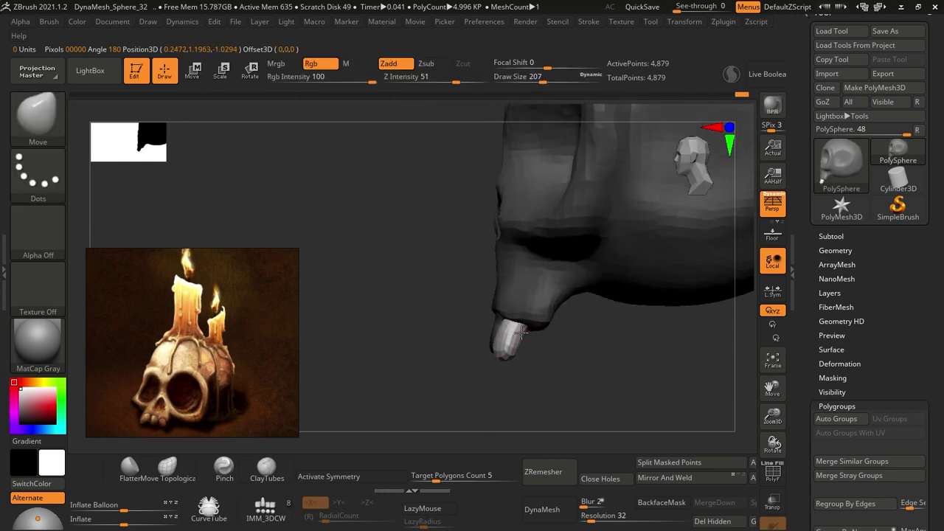
mouse_move(524, 331)
mouse_down()
mouse_move(626, 334)
mouse_move(615, 320)
mouse_move(640, 327)
mouse_move(601, 375)
mouse_move(617, 284)
mouse_move(587, 323)
mouse_up()
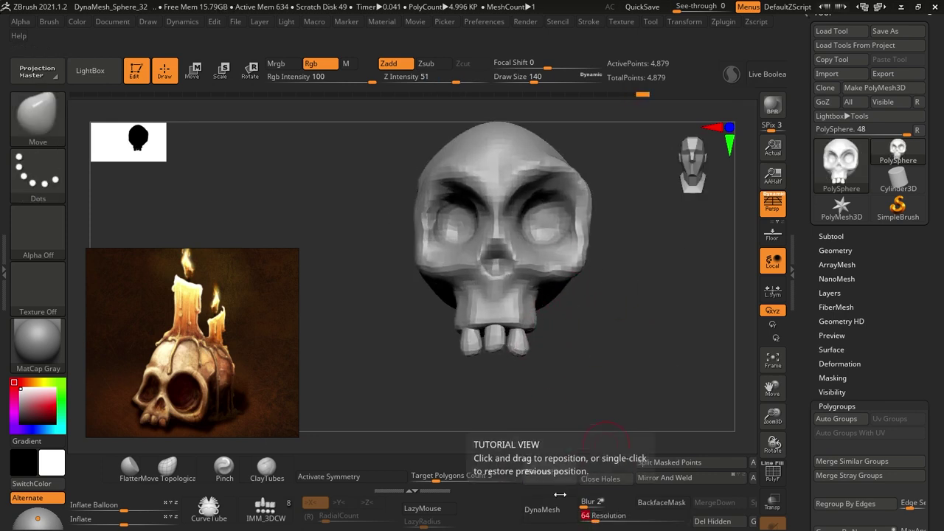
Enable DynaMesh in Tool > Geometry and remesh to fuse the teeth with the skull.
click(835, 251)
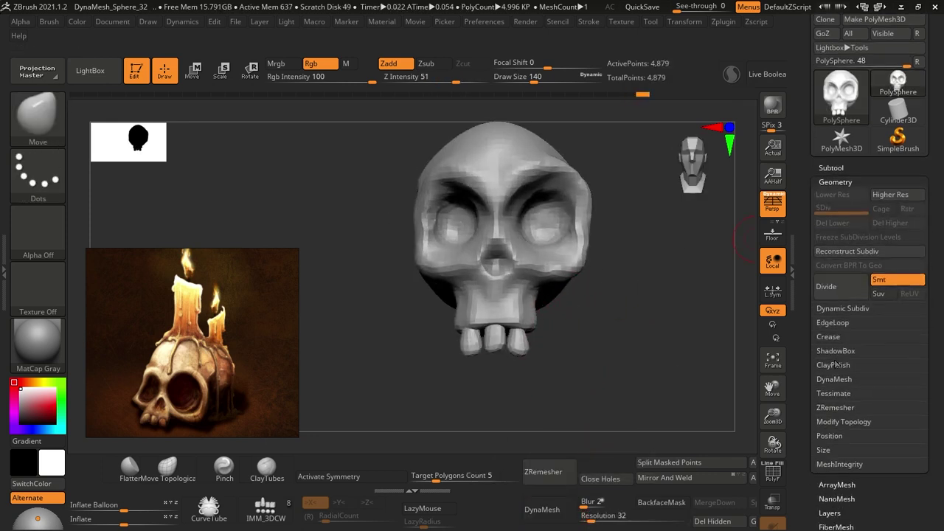
click(845, 407)
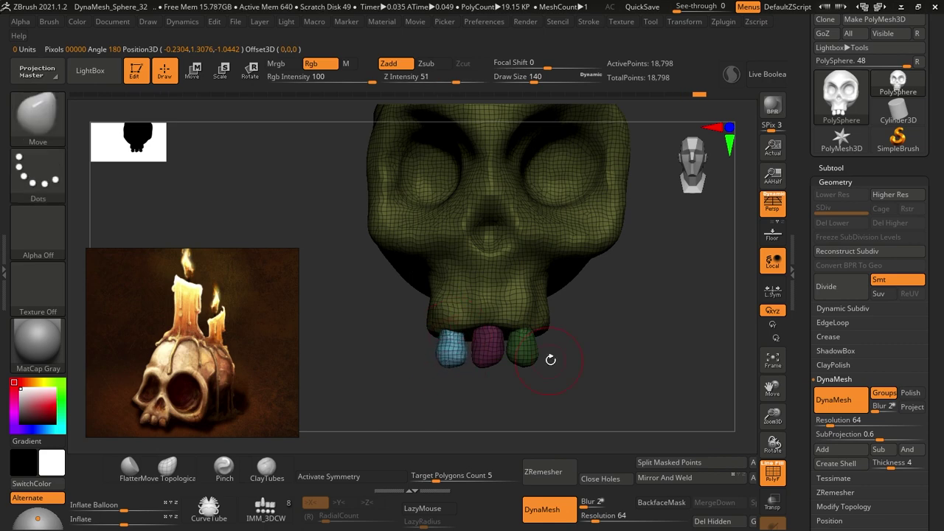
key(w)
ctrl+click(501, 337)
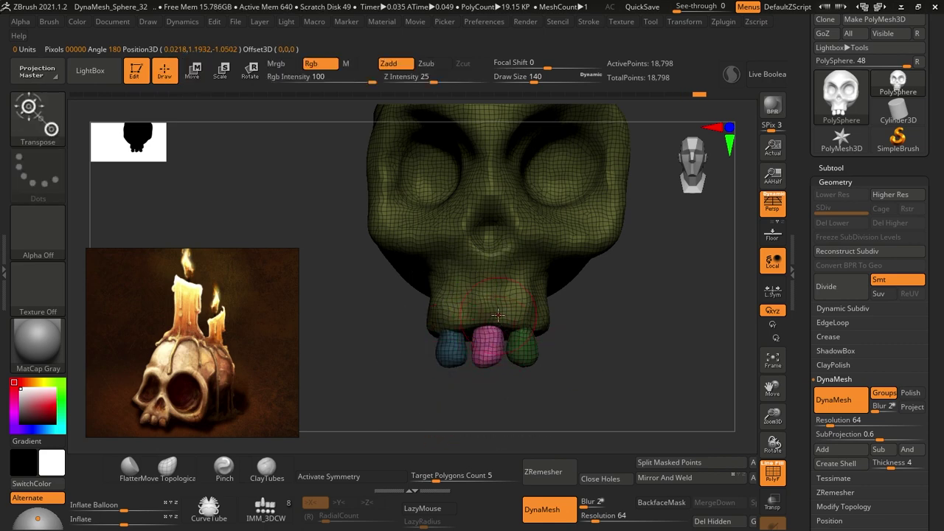
key(q)
drag(560, 357, 597, 341)
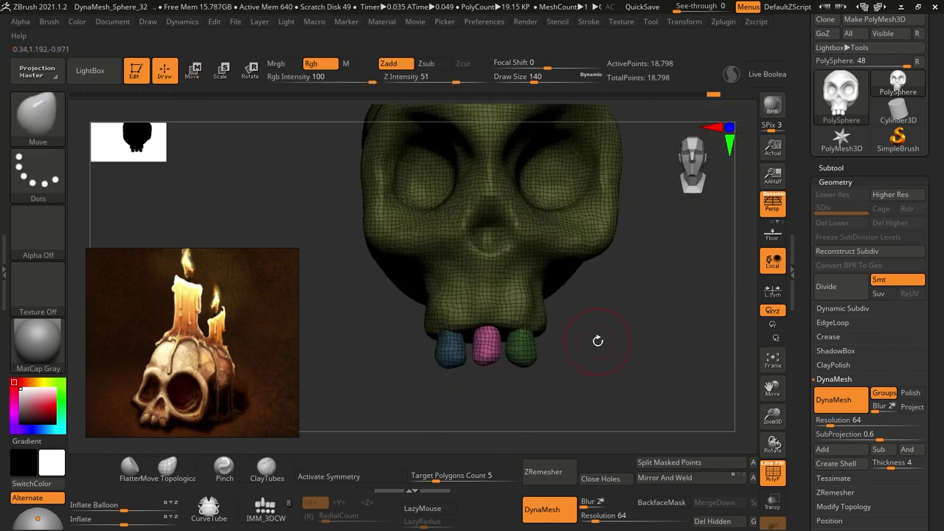
key(w)
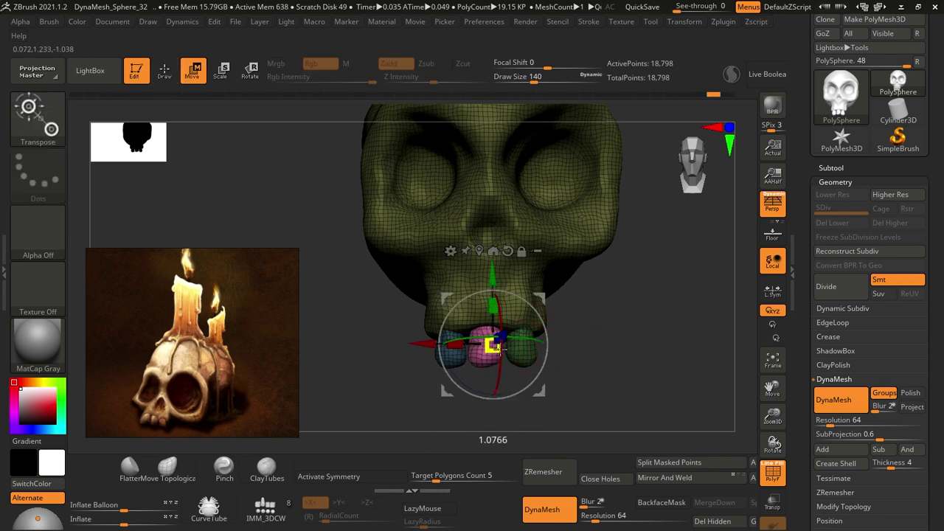
ctrl+click(517, 350)
key(q)
mouse_move(583, 346)
mouse_down()
mouse_move(558, 362)
mouse_move(564, 326)
mouse_up()
Select the Standard then ClayBuildup brush and orbit to a side view.
key(b)
key(s)
key(t)
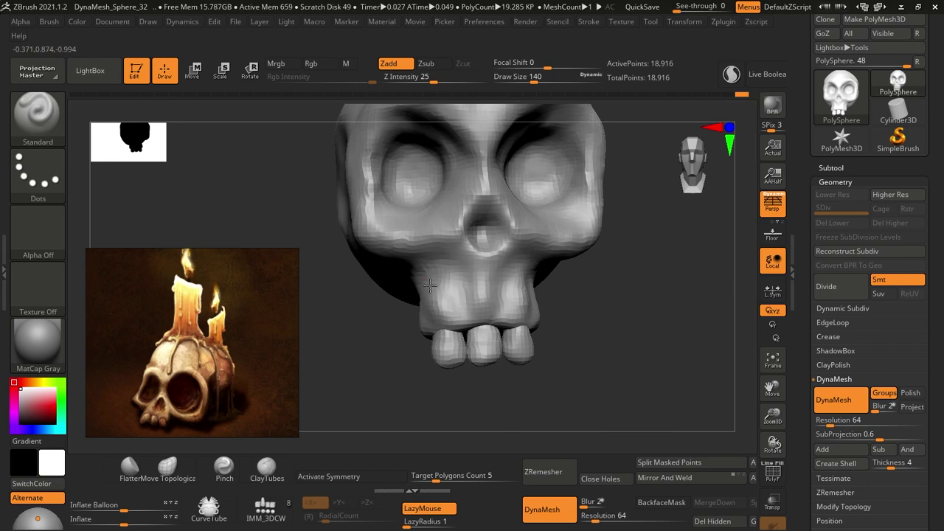
key(b)
key(c)
key(b)
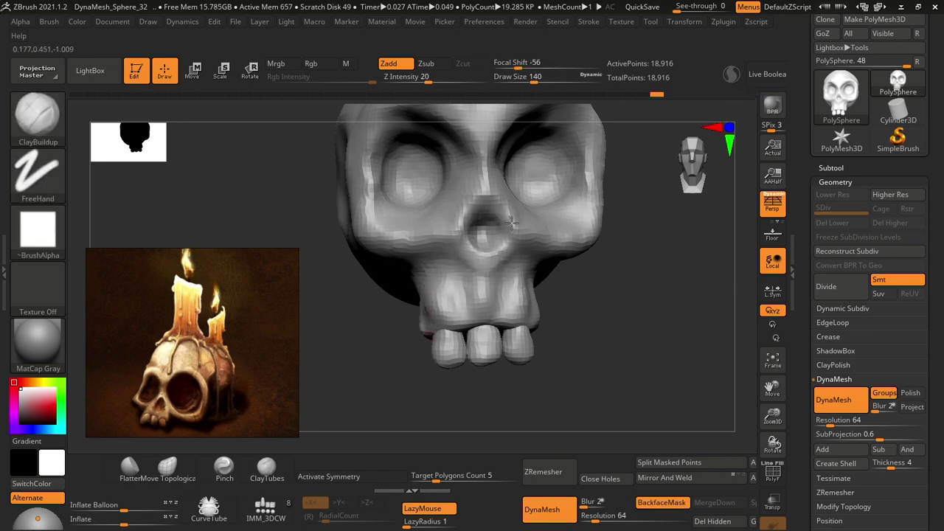
mouse_move(511, 221)
mouse_down()
mouse_move(504, 189)
mouse_move(636, 270)
mouse_up()
Reshape the skull's left side with the Move brush from a front view.
key(b)
key(m)
key(v)
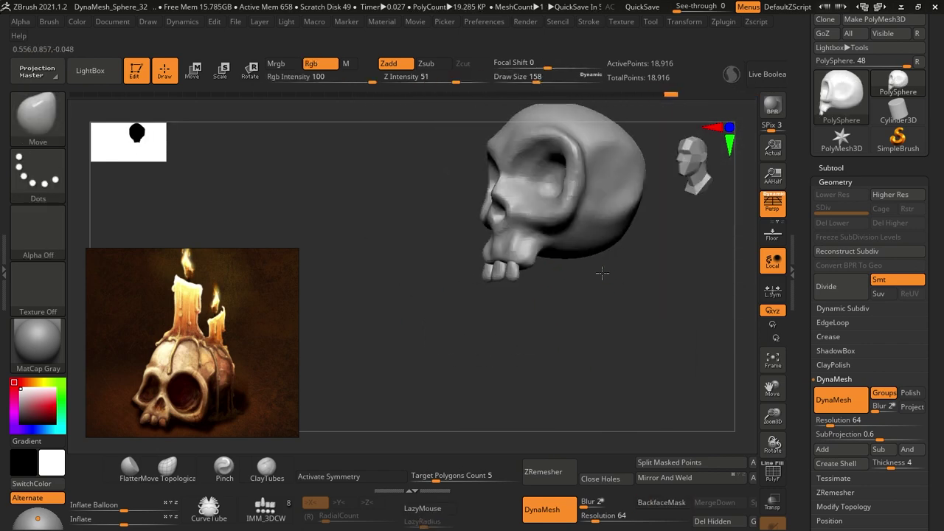
key(s)
key(s)
mouse_move(590, 248)
mouse_down()
mouse_move(580, 313)
mouse_move(516, 221)
mouse_up()
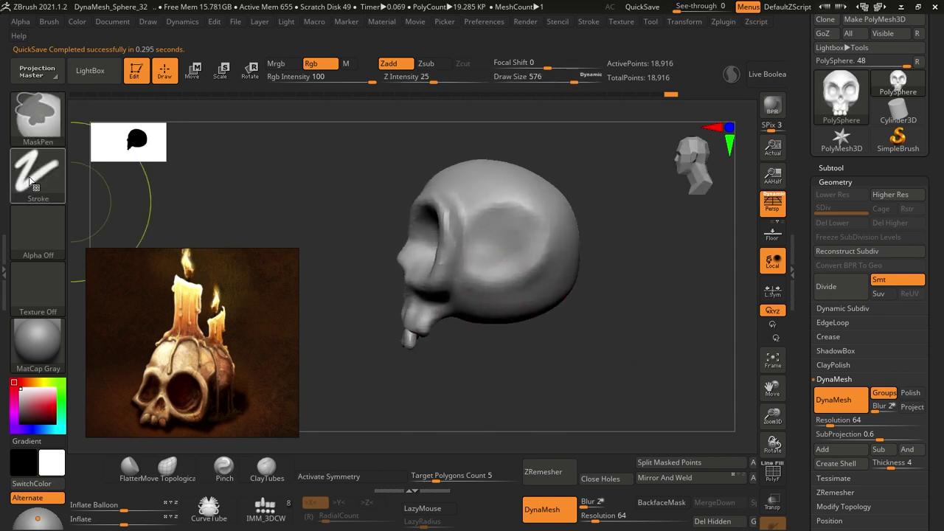
drag(461, 208, 595, 236)
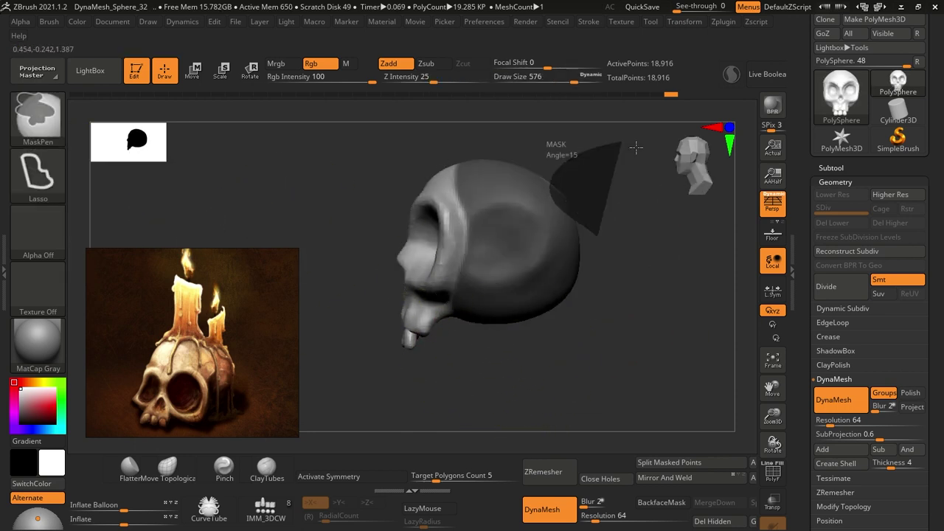
mouse_move(533, 339)
shift+mouse_down()
mouse_move(475, 242)
mouse_move(536, 252)
shift+mouse_up()
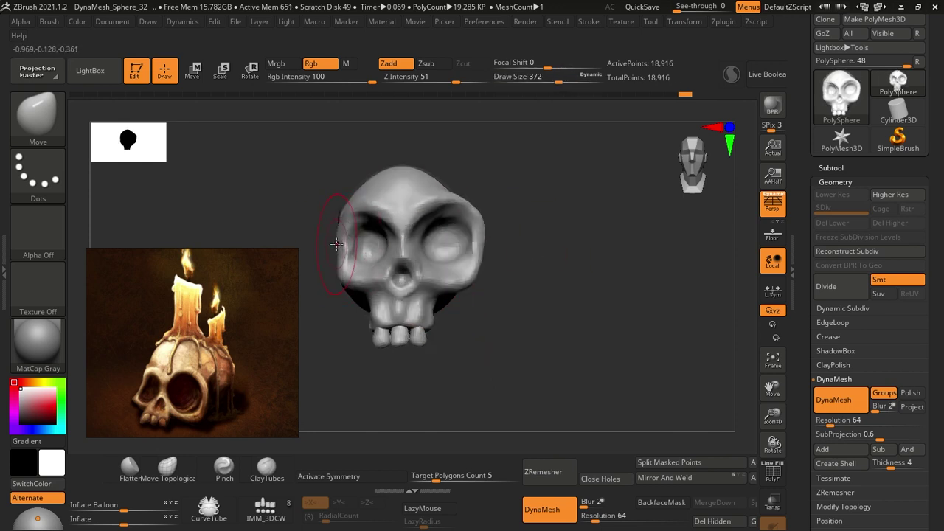
mouse_move(336, 244)
mouse_down()
mouse_move(412, 244)
mouse_move(341, 276)
mouse_up()
Shape the cheek beside the left eye socket and build up the cheekbone with ClayBuildup.
key(b)
key(s)
key(t)
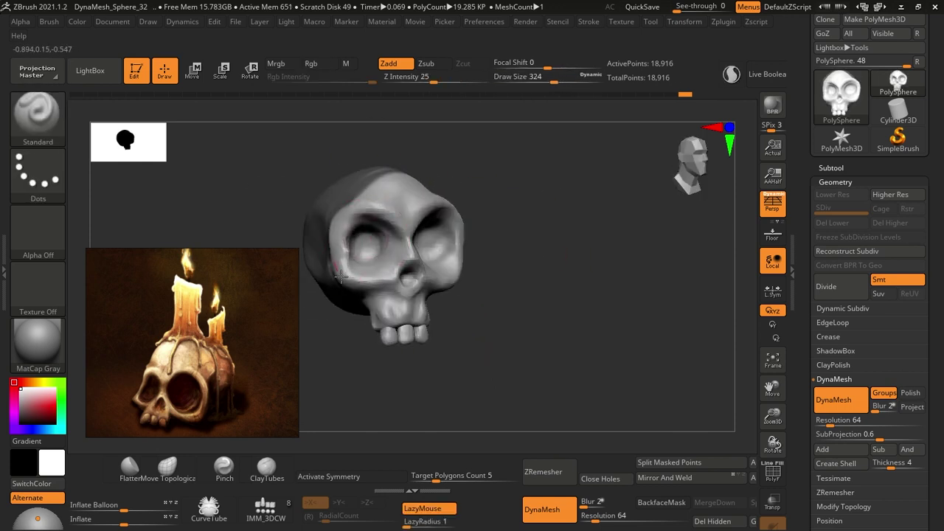
drag(506, 199, 455, 227)
key(b)
key(m)
key(v)
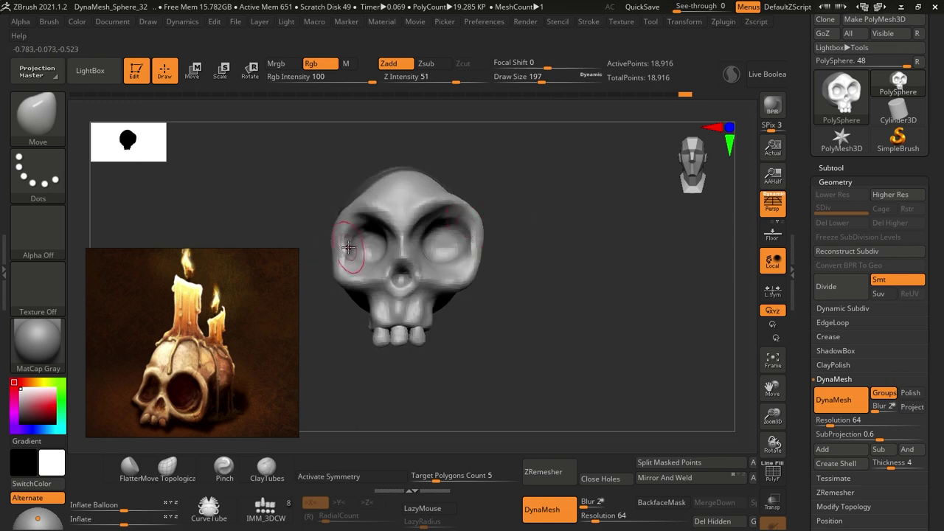
mouse_move(335, 224)
mouse_down()
mouse_move(537, 207)
mouse_move(386, 221)
mouse_up()
key(b)
key(c)
key(b)
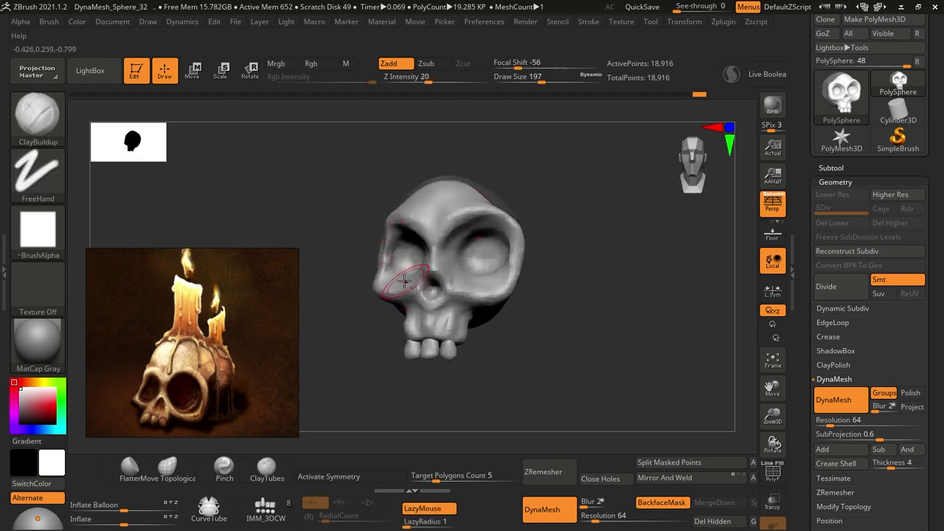
mouse_move(386, 287)
mouse_down()
mouse_move(562, 263)
mouse_move(590, 238)
mouse_move(424, 221)
mouse_move(432, 295)
mouse_move(409, 320)
mouse_move(467, 321)
mouse_up()
Carve grooves between the teeth with DamStandard and remesh at resolution 128.
drag(528, 337, 484, 350)
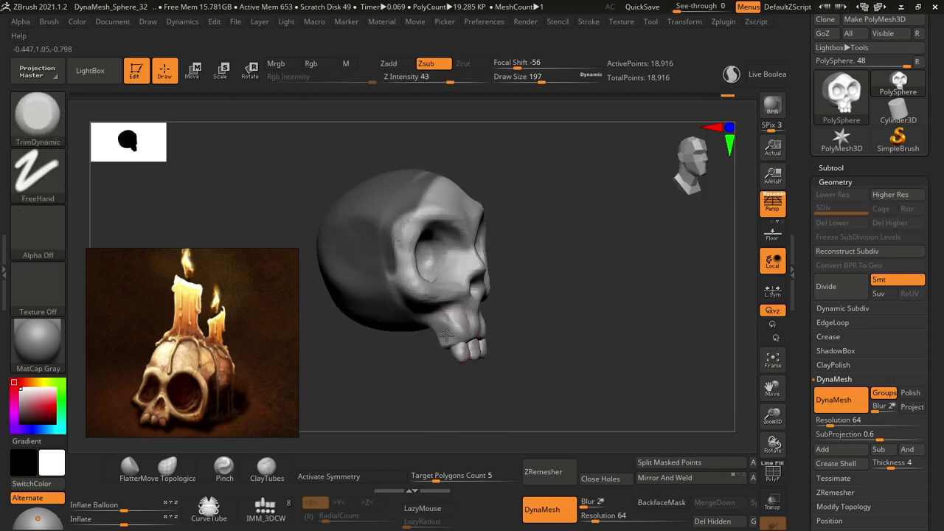
key(b)
key(d)
key(s)
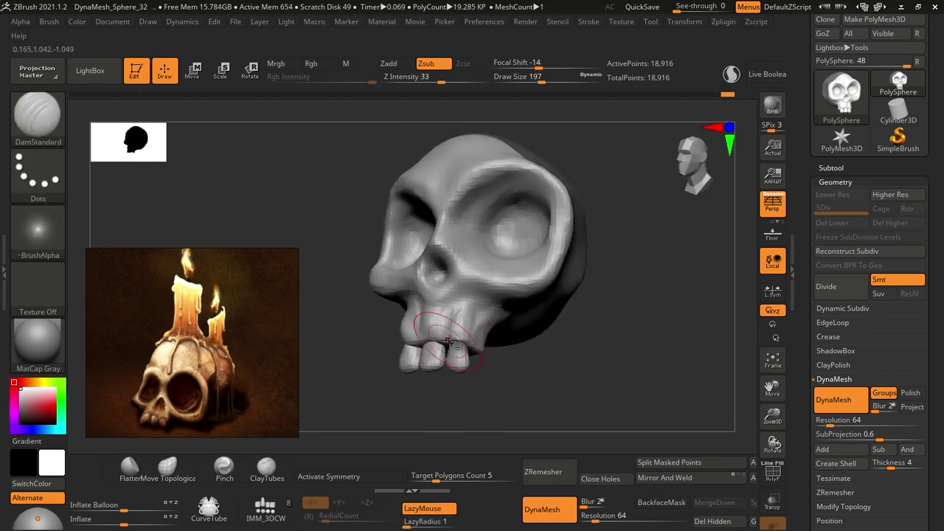
mouse_move(431, 317)
mouse_down()
mouse_move(508, 341)
mouse_move(656, 427)
mouse_up()
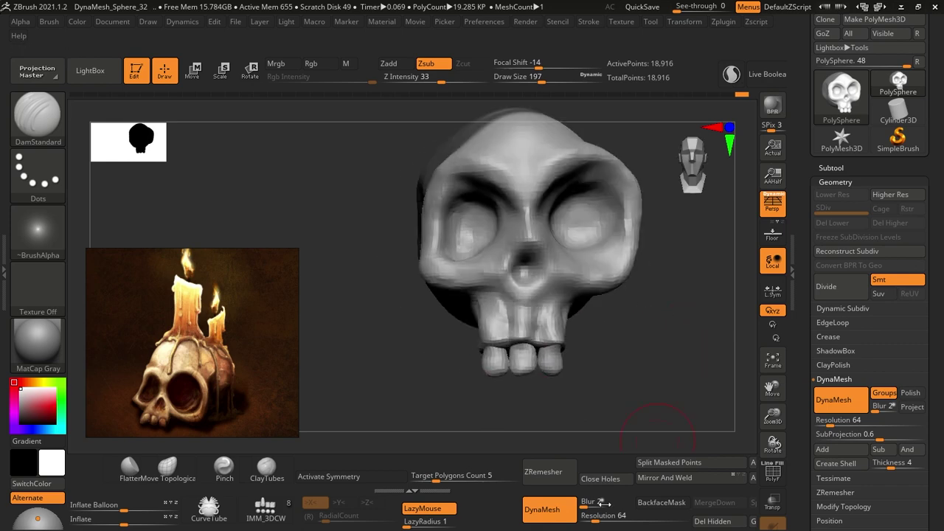
mouse_move(664, 362)
ctrl+mouse_down()
mouse_move(667, 369)
mouse_move(516, 383)
mouse_move(552, 376)
mouse_move(609, 295)
ctrl+mouse_up()
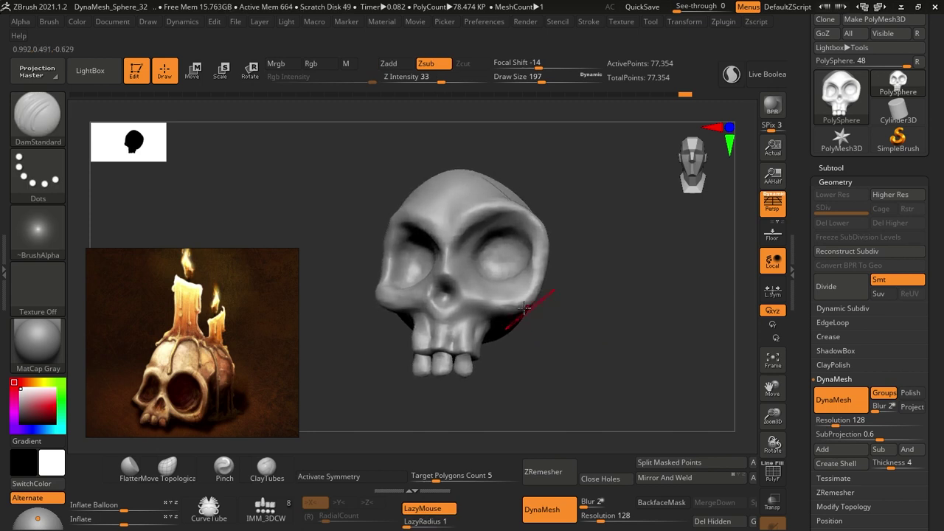
Build up the cranium and brow forms with the ClayBuildup and Standard brushes.
key(b)
key(c)
key(b)
drag(575, 243, 474, 220)
mouse_move(520, 174)
mouse_down()
mouse_move(594, 189)
mouse_move(434, 179)
mouse_up()
key(b)
key(s)
key(t)
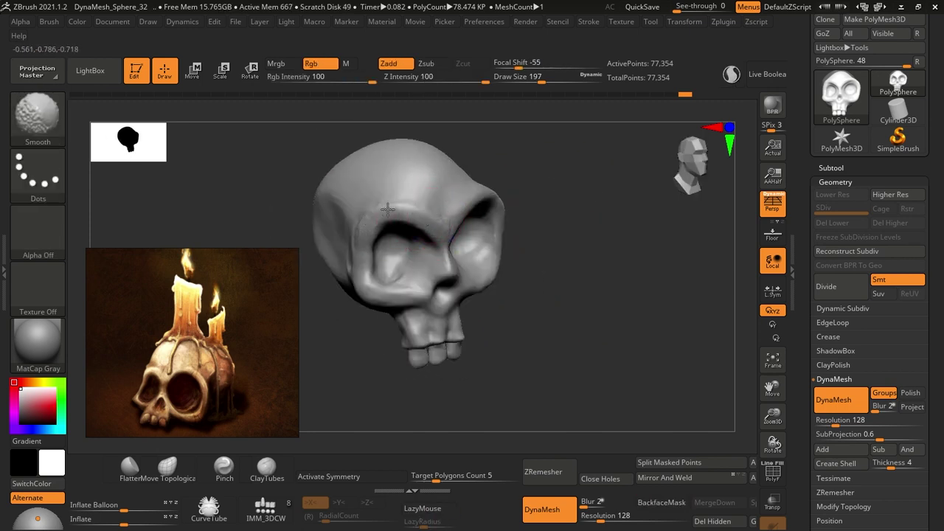
drag(530, 221, 621, 229)
key(b)
Push large skull areas with Move and flatten the cheek planes with TrimDynamic.
key(m)
key(v)
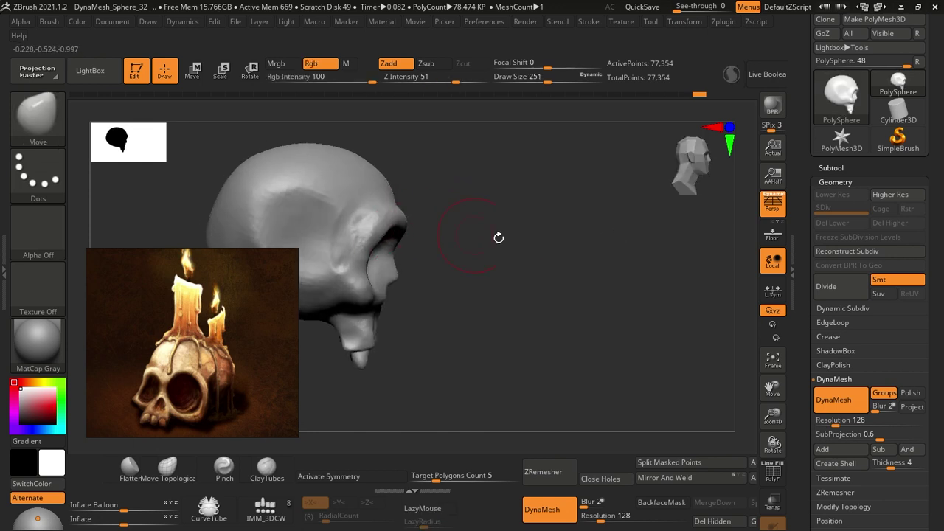
mouse_move(497, 236)
mouse_down()
mouse_move(624, 228)
mouse_move(362, 248)
mouse_move(578, 246)
mouse_move(443, 242)
mouse_up()
shift+drag(417, 201, 577, 270)
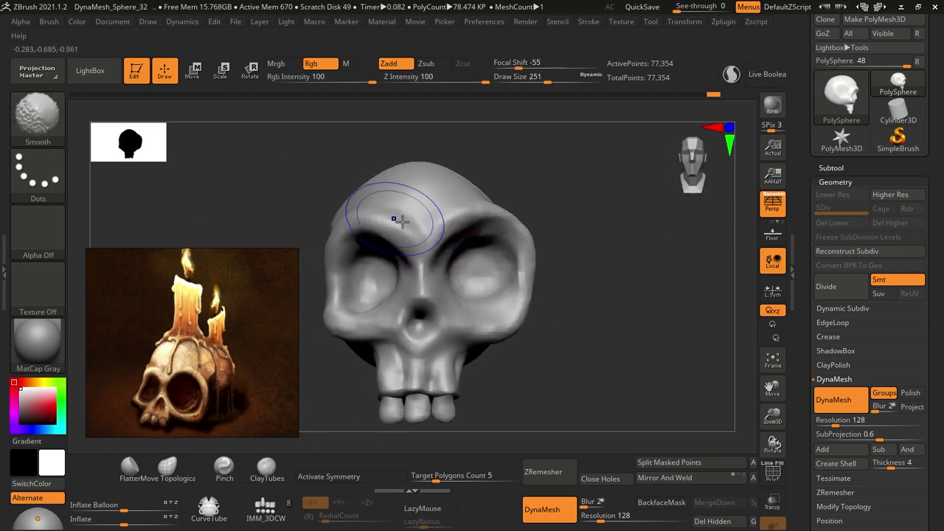
key(b)
key(t)
key(d)
mouse_move(499, 310)
mouse_down()
mouse_move(607, 295)
mouse_move(540, 308)
mouse_up()
Smooth the skull's forms with the hPolish brush, reviewing it from several angles.
key(b)
key(h)
key(p)
shift+drag(679, 250, 376, 336)
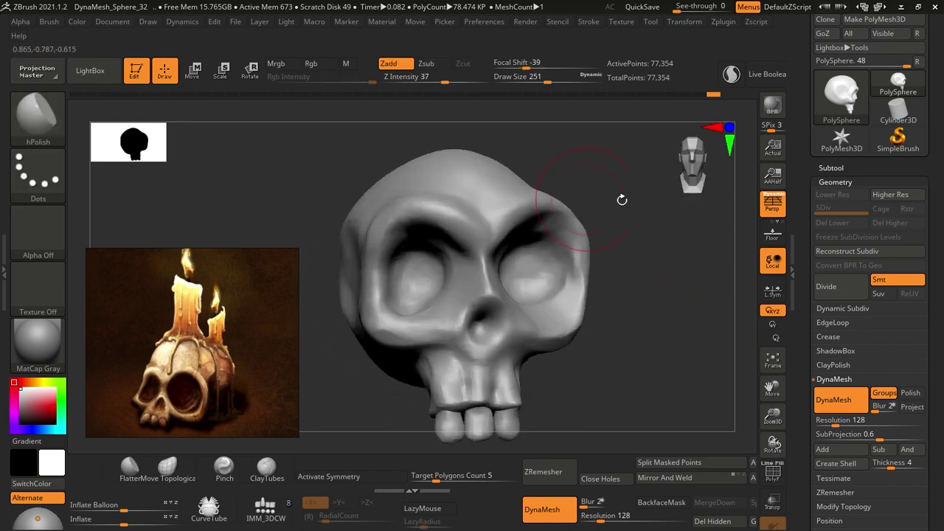
mouse_move(622, 200)
mouse_down()
mouse_move(685, 247)
mouse_move(631, 295)
mouse_move(653, 247)
mouse_move(836, 273)
mouse_up()
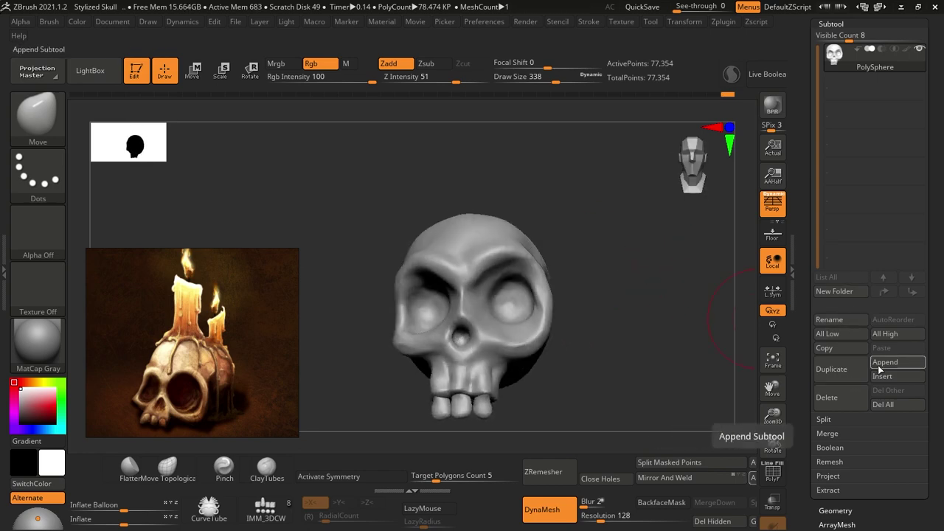
Append a Cylinder3D subtool and make it the active subtool.
click(885, 362)
click(603, 335)
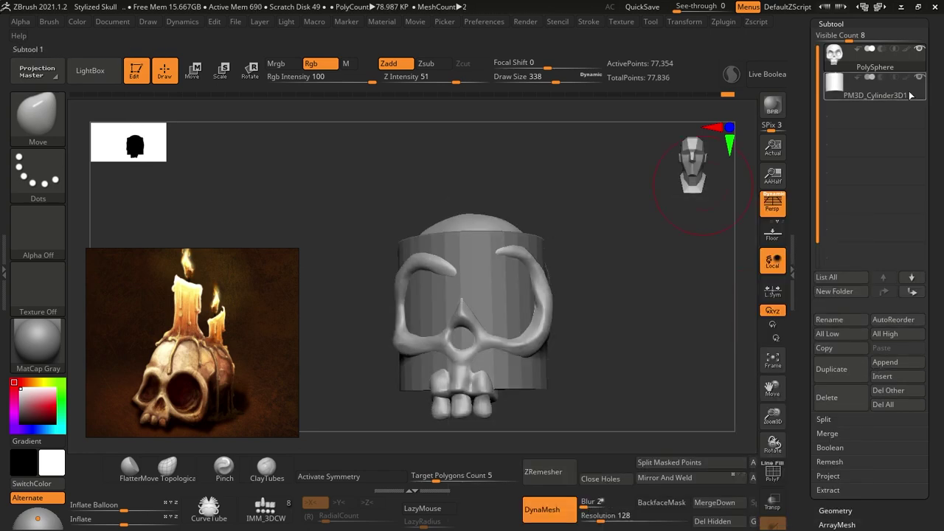
click(874, 95)
Move, shrink and slim the cylinder into a tall, narrow candle seated on the skull.
key(w)
drag(448, 243, 448, 118)
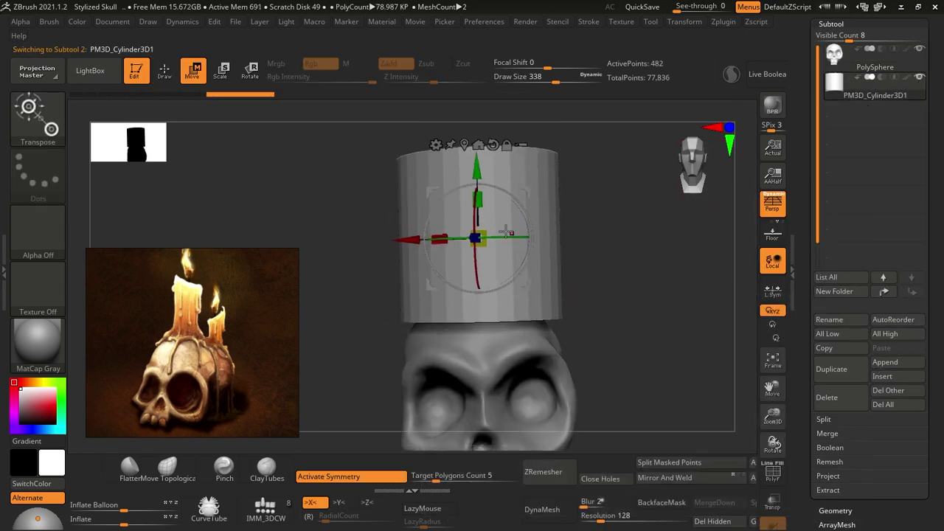
drag(478, 238, 440, 247)
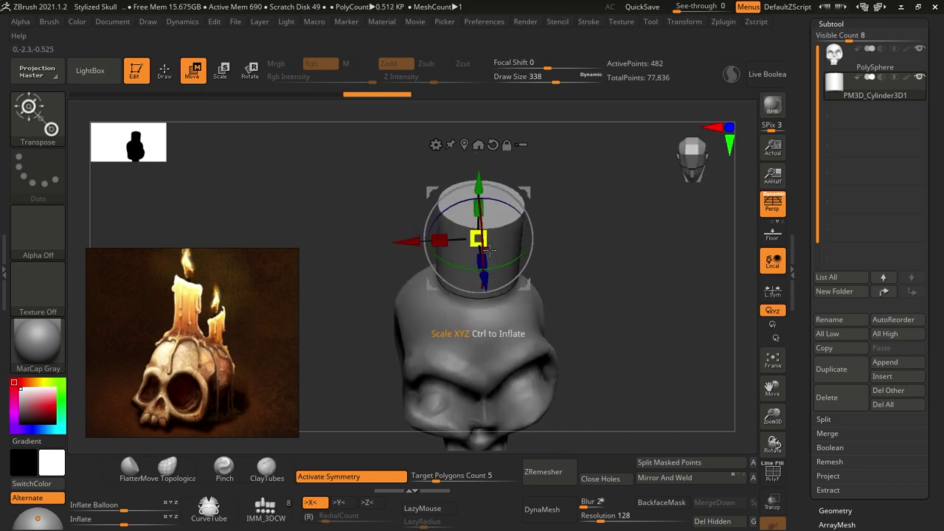
mouse_move(598, 213)
mouse_down()
mouse_move(660, 241)
mouse_move(684, 267)
mouse_up()
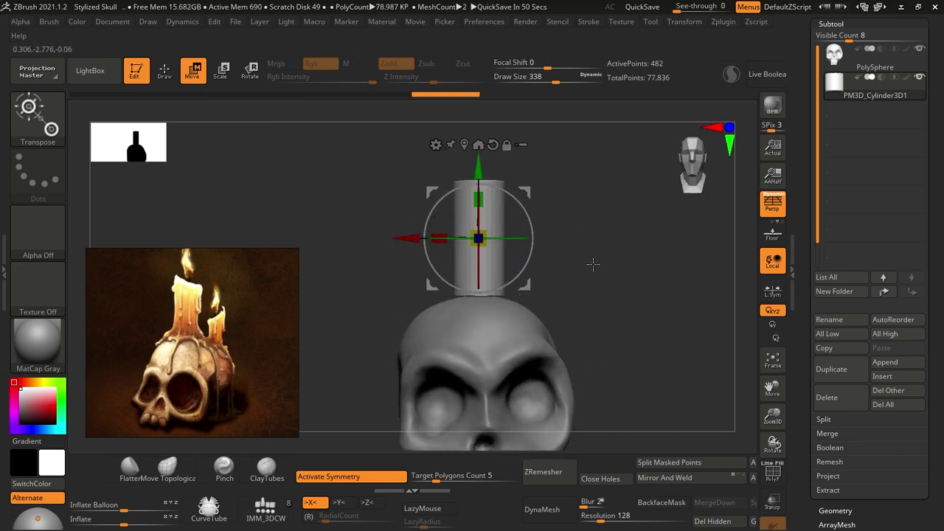
drag(480, 160, 577, 218)
DynaMesh the candle at resolution 32.
key(q)
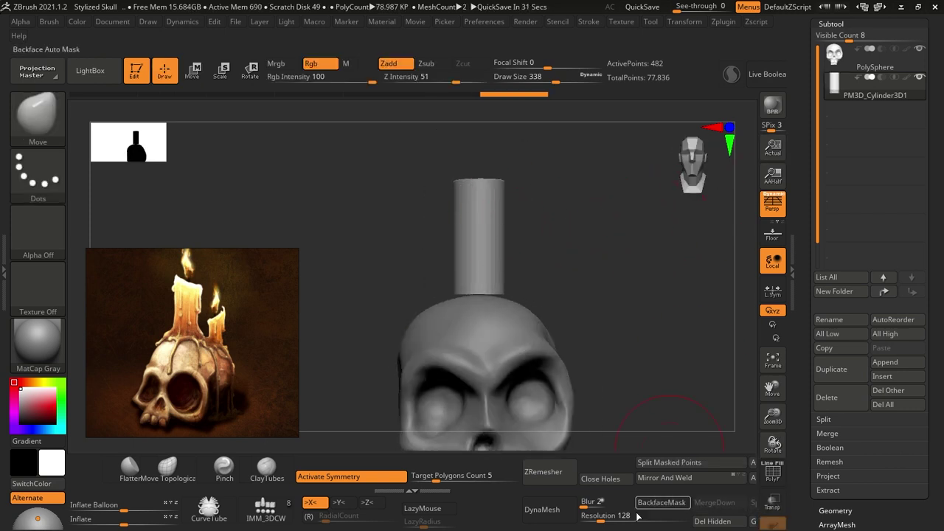
drag(639, 516, 626, 516)
click(542, 509)
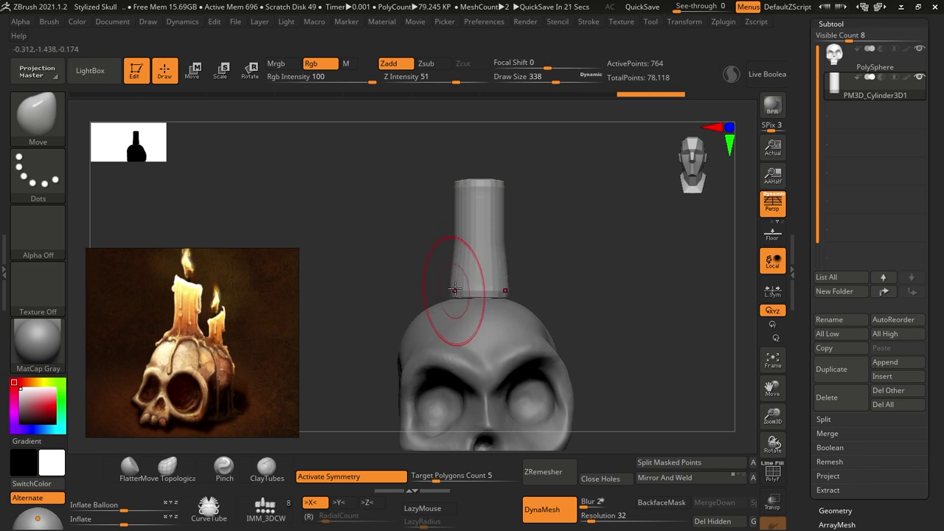
Pull the candle's top into a slanted shape with a smaller SnakeHook brush.
key([)
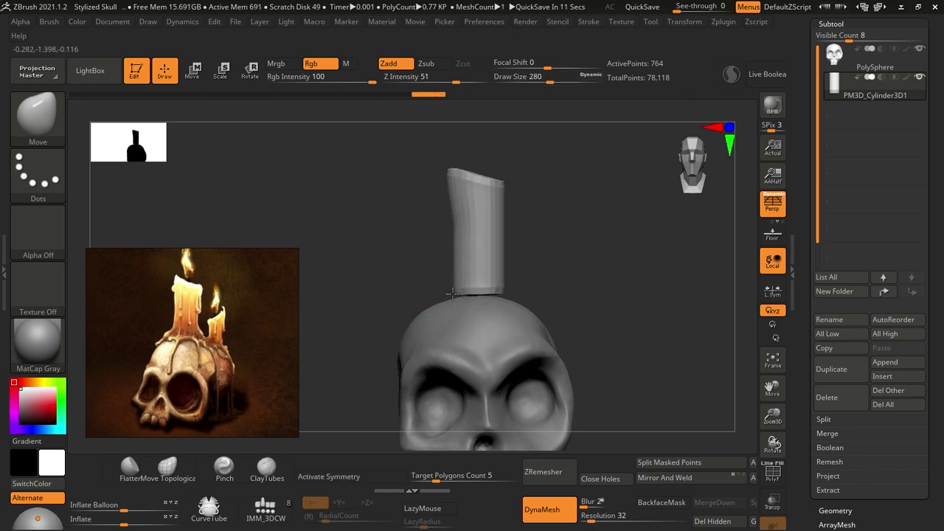
mouse_move(506, 301)
right_down()
mouse_move(545, 294)
mouse_move(613, 253)
mouse_move(519, 298)
right_up()
key([)
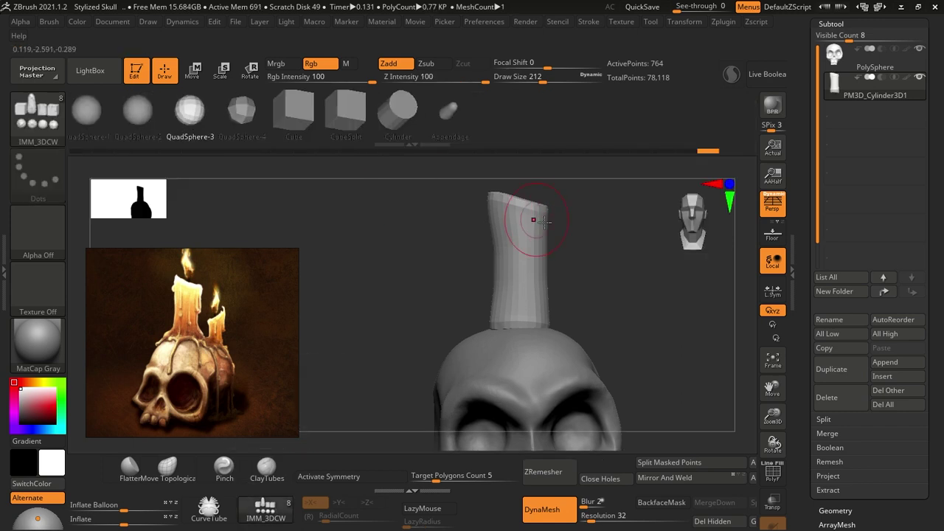
drag(555, 184, 561, 191)
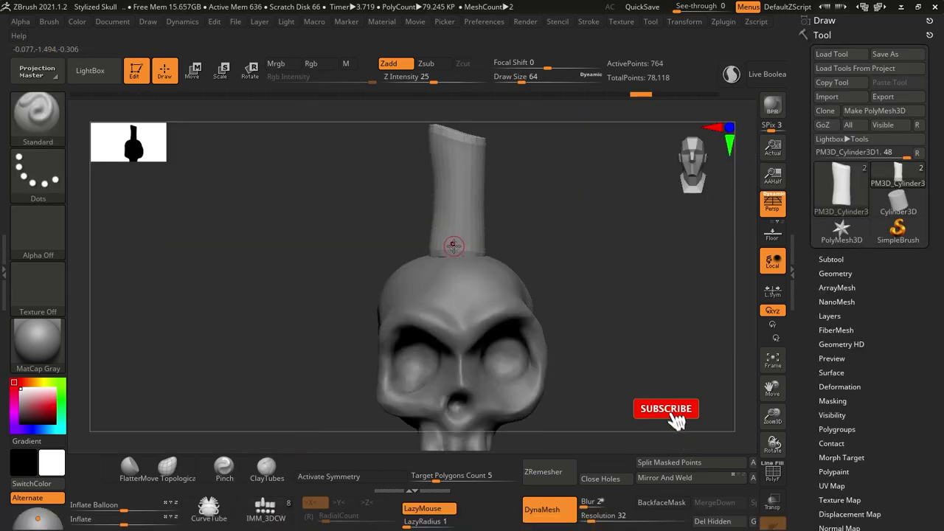
key(bracketright)
mouse_move(453, 245)
right_down()
mouse_move(528, 213)
mouse_move(442, 221)
right_up()
mouse_move(198, 331)
right_down()
mouse_move(277, 252)
mouse_move(516, 236)
right_up()
Mask the candle below its top band and inflate the unmasked top by 12.
key(b)
key(m)
key(v)
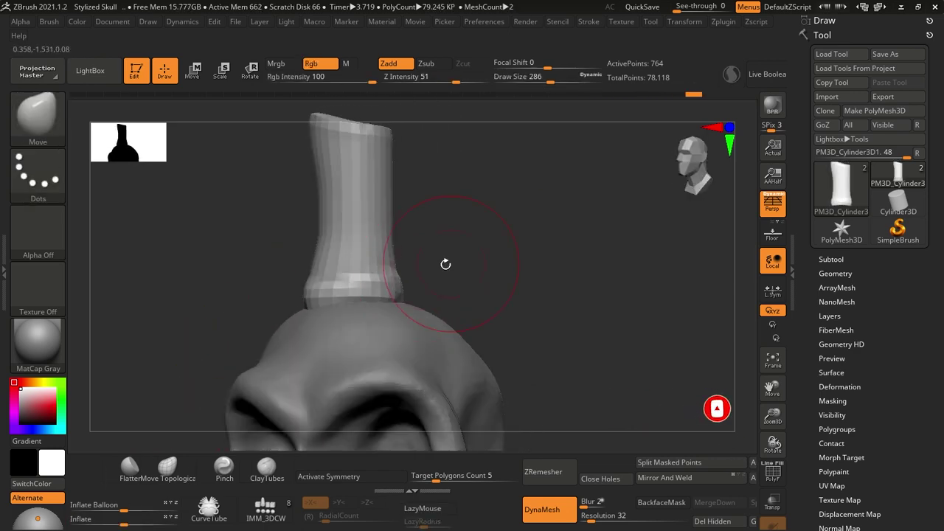
right_drag(379, 306, 389, 148)
key(ctrl)
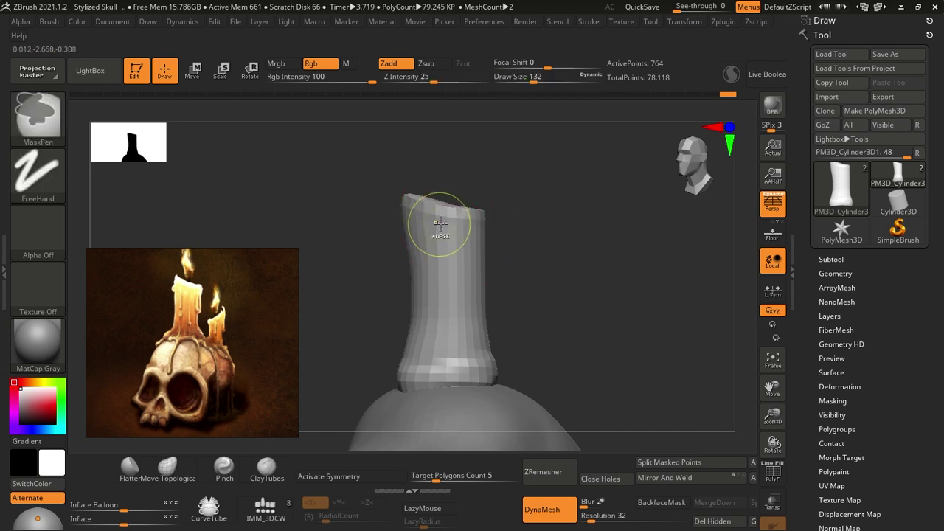
ctrl+drag(440, 223, 442, 224)
mouse_move(443, 225)
right_down()
mouse_move(505, 211)
mouse_move(560, 222)
right_up()
drag(89, 519, 131, 524)
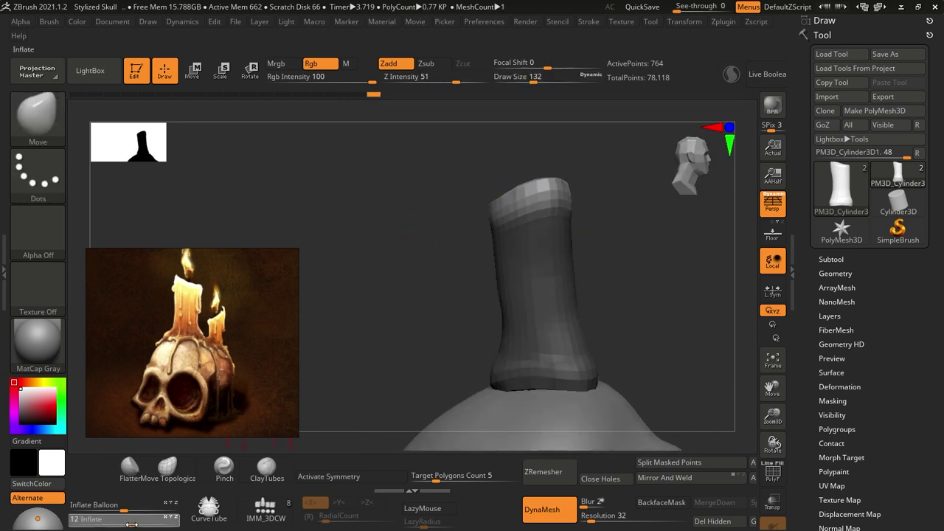
right_drag(440, 255, 502, 277)
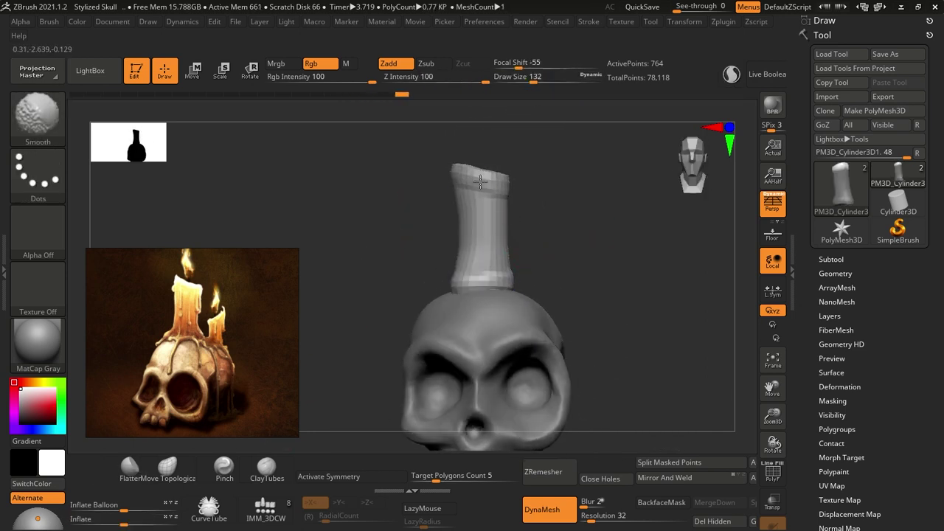
click(266, 509)
Try inserting a sphere on top of the candle, then undo it.
key(s)
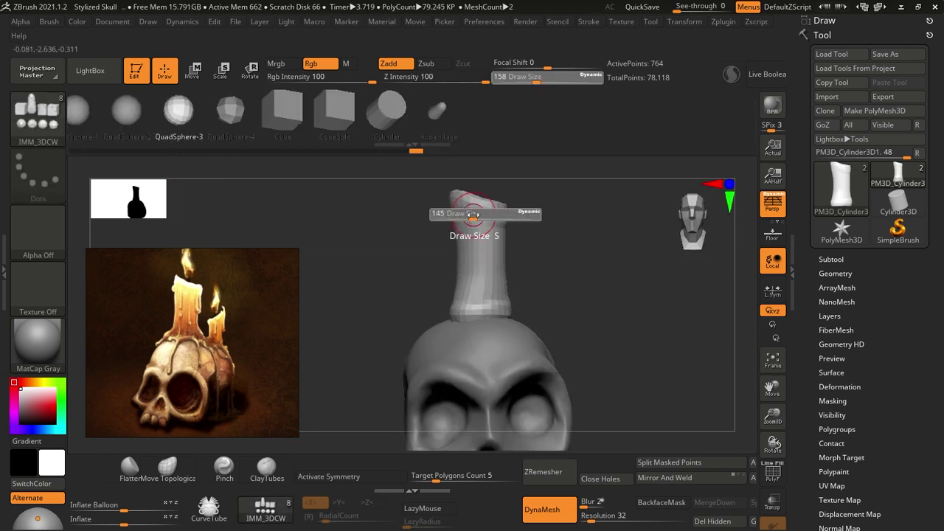
drag(472, 208, 463, 250)
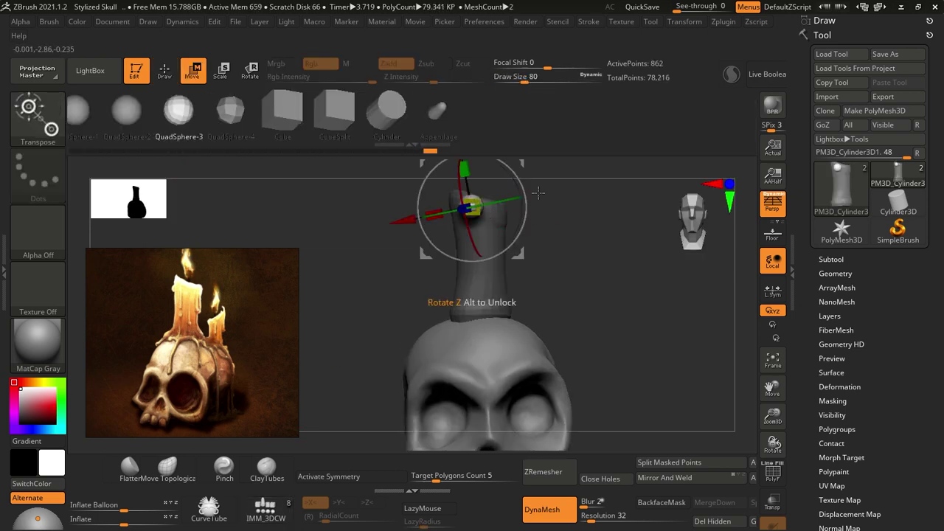
key(w)
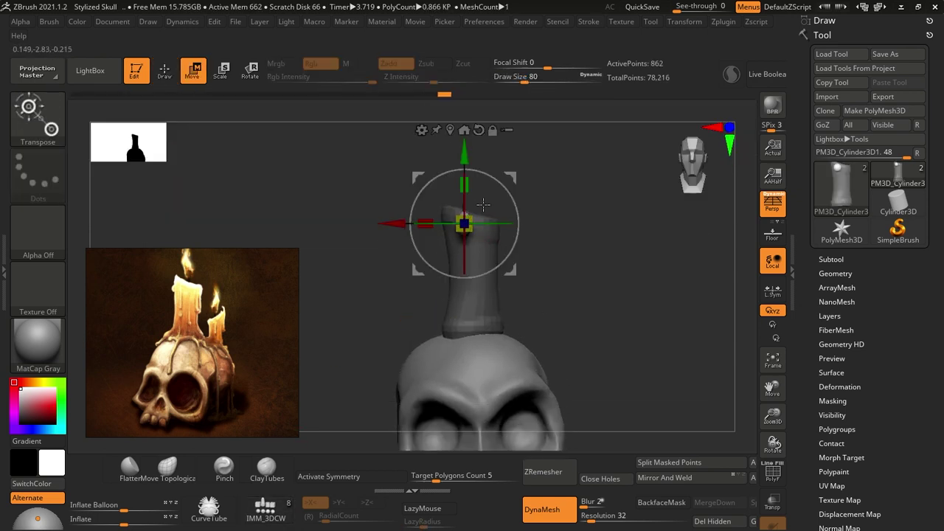
key(q)
key(w)
key(q)
key(ctrl+z)
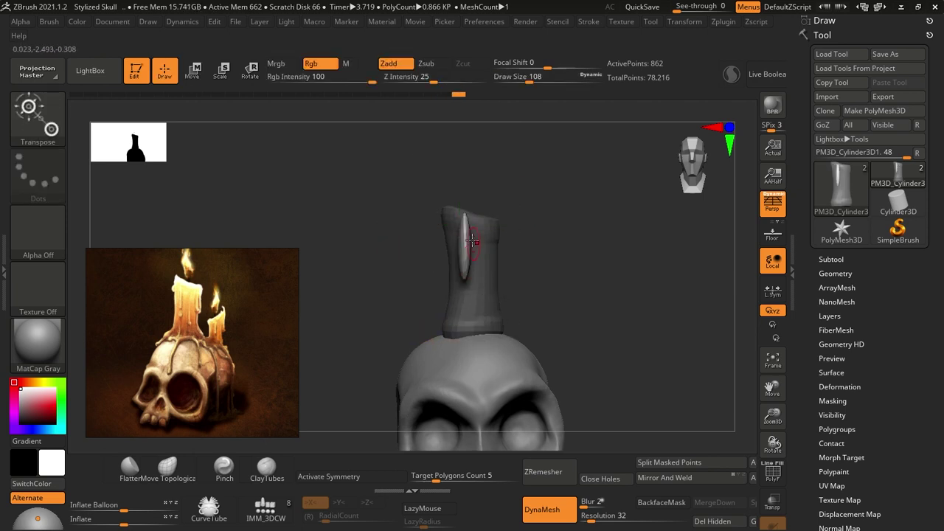
Shape the white drip piece using the hPolish and Move brushes and the transform gizmo.
key(b)
key(h)
key(p)
key(b)
key(m)
key(v)
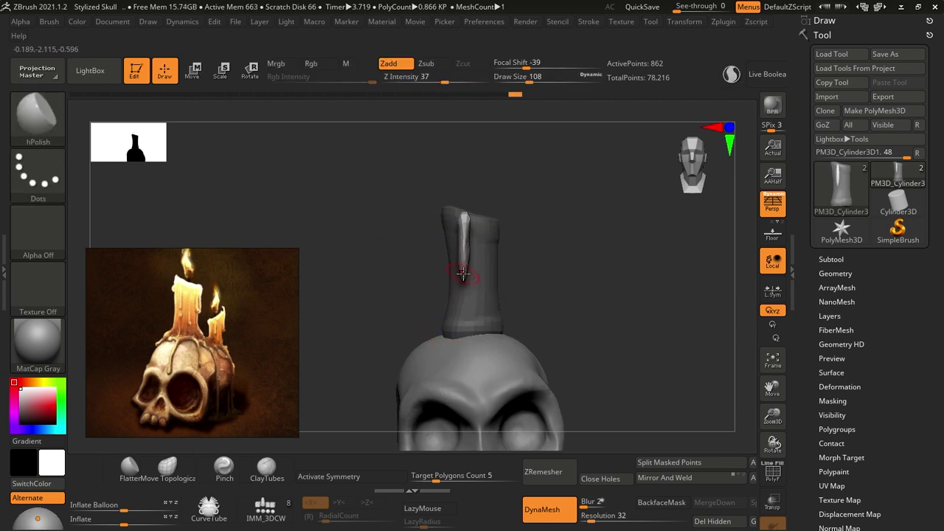
mouse_move(467, 254)
mouse_down()
mouse_move(560, 217)
mouse_move(526, 238)
mouse_up()
key(w)
key(q)
key(w)
Add a drop primitive at the end of the drip and select the candle.
key(q)
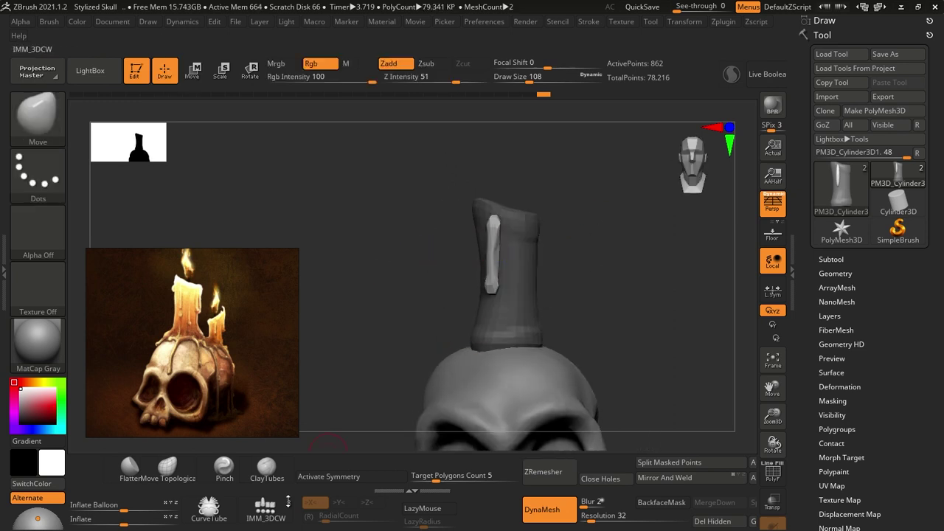
click(266, 509)
drag(550, 300, 483, 325)
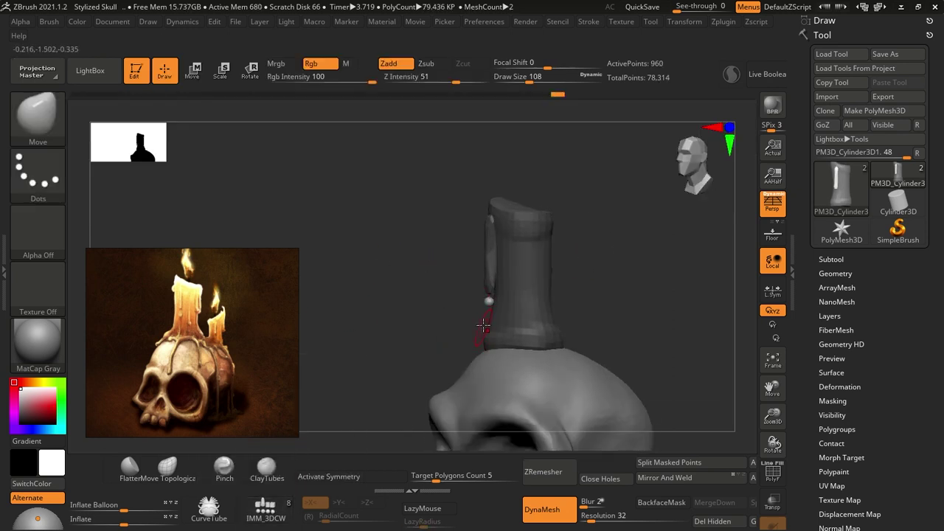
click(483, 308)
mouse_move(565, 265)
mouse_down()
mouse_move(494, 292)
mouse_move(653, 202)
mouse_move(512, 223)
mouse_up()
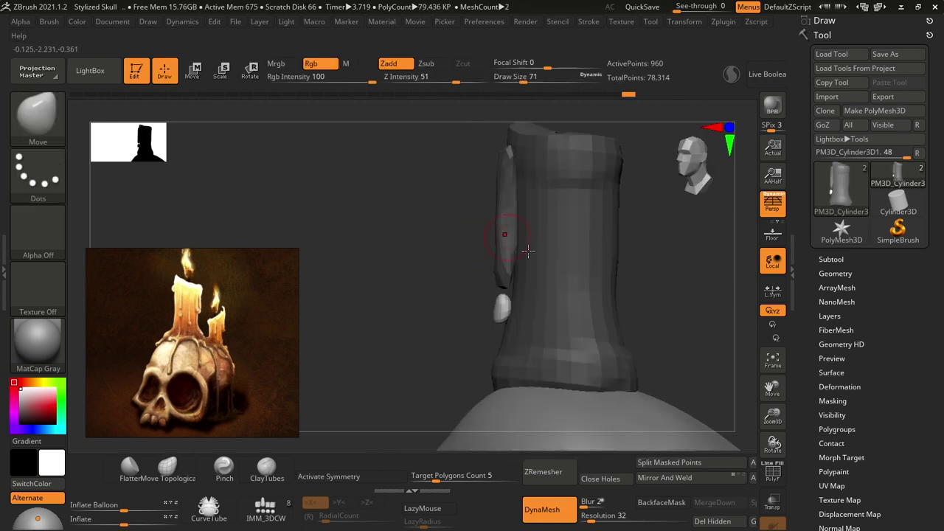
alt+click(512, 224)
Show the polygon wireframe and adjust the candle's drip piece from the front view.
click(770, 473)
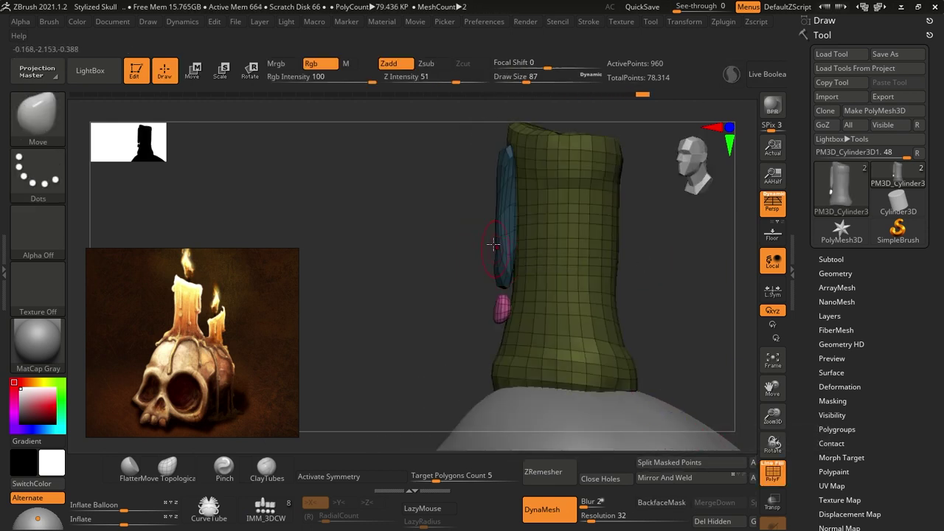
key(r)
key(q)
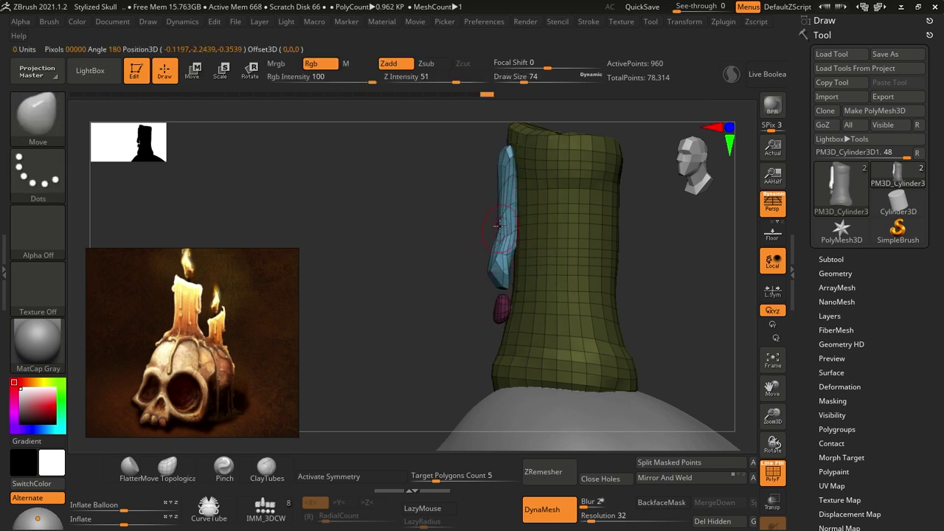
mouse_move(499, 225)
mouse_down()
mouse_move(512, 258)
mouse_move(495, 289)
mouse_move(646, 245)
mouse_move(561, 259)
mouse_up()
key(shift+f)
key(w)
mouse_move(404, 237)
mouse_down()
mouse_move(649, 281)
mouse_move(567, 273)
mouse_up()
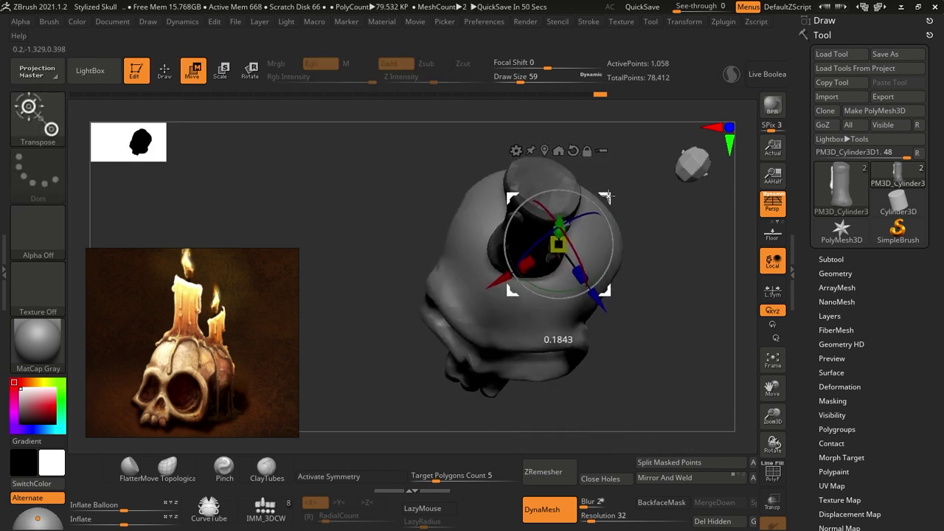
key(q)
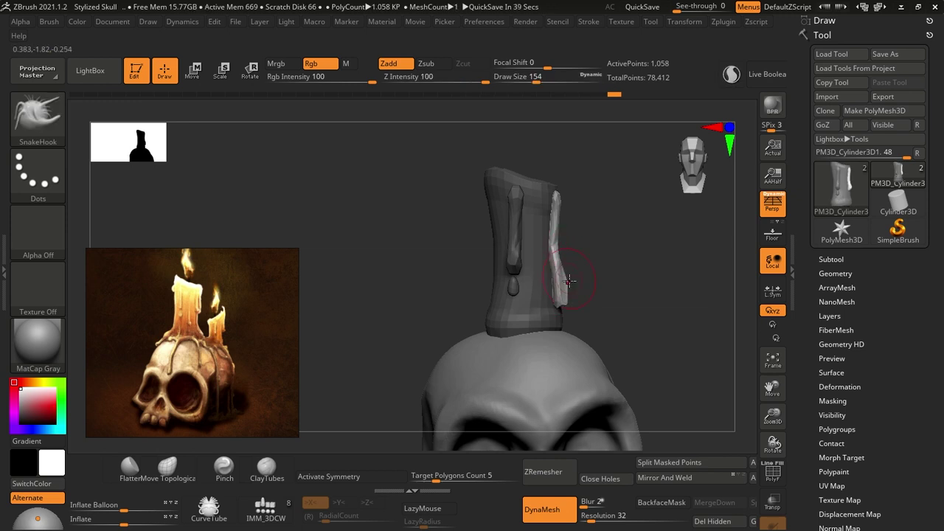
DynaMesh the candle and drips into one dense mesh with a Ctrl-drag on canvas.
key(b)
key(m)
key(v)
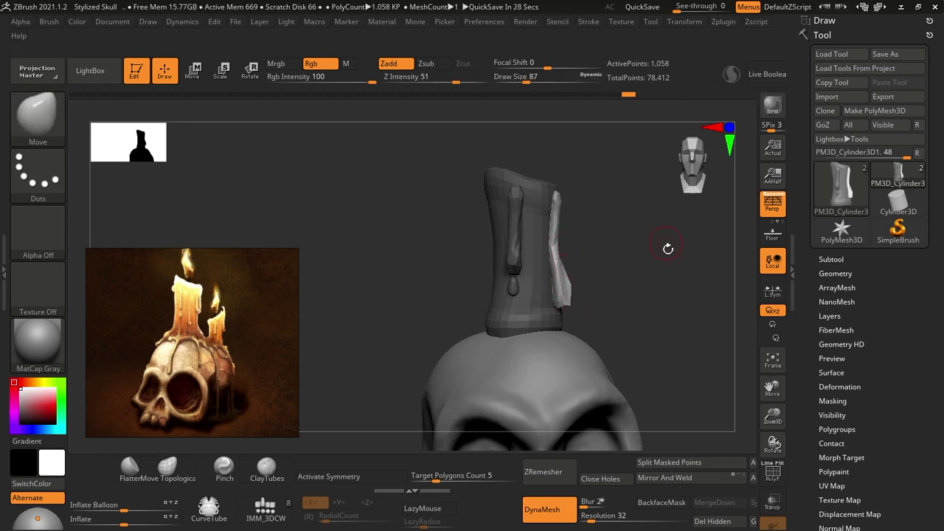
drag(666, 248, 382, 270)
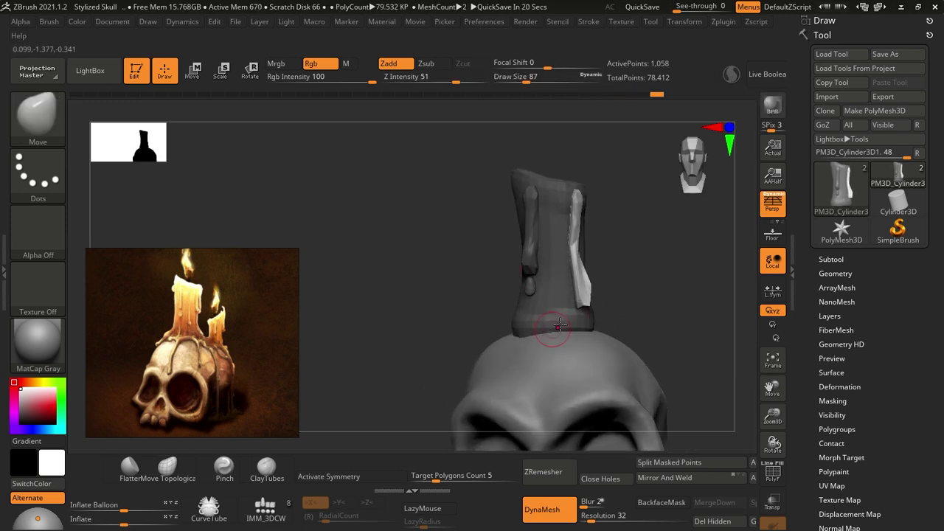
Insert a small IMM sphere at the candle's base ring.
key(m)
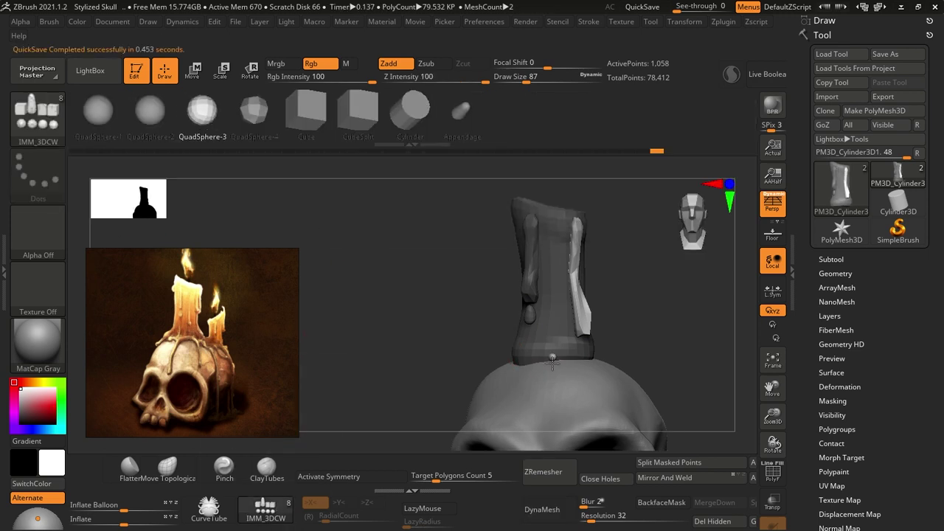
click(243, 110)
mouse_move(552, 325)
mouse_down()
mouse_move(548, 346)
mouse_move(584, 330)
mouse_up()
Pull the blob outward from the ring with SnakeHook, checking it from above.
key(b)
key(s)
key(h)
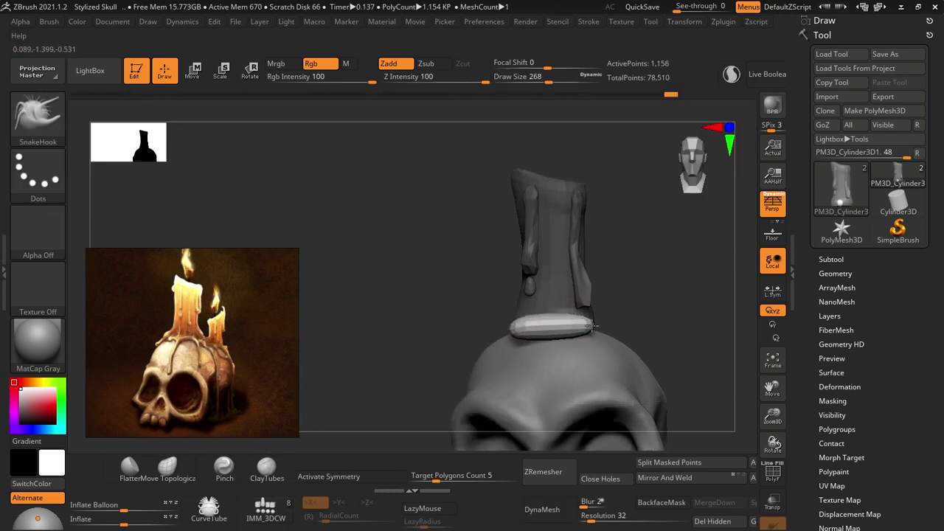
drag(472, 309, 426, 314)
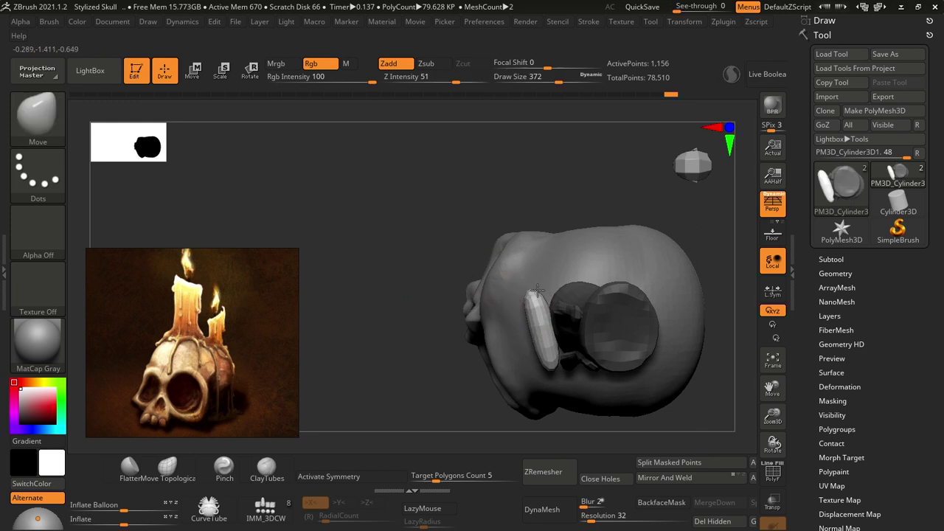
drag(526, 325, 666, 324)
mouse_move(507, 332)
mouse_down()
mouse_move(533, 308)
mouse_move(590, 328)
mouse_move(384, 265)
mouse_move(540, 346)
mouse_move(539, 279)
mouse_up()
Reselect SnakeHook at a new size and view the candle base from the side.
key(w)
key(q)
key(b)
key(s)
key(h)
alt+click(551, 280)
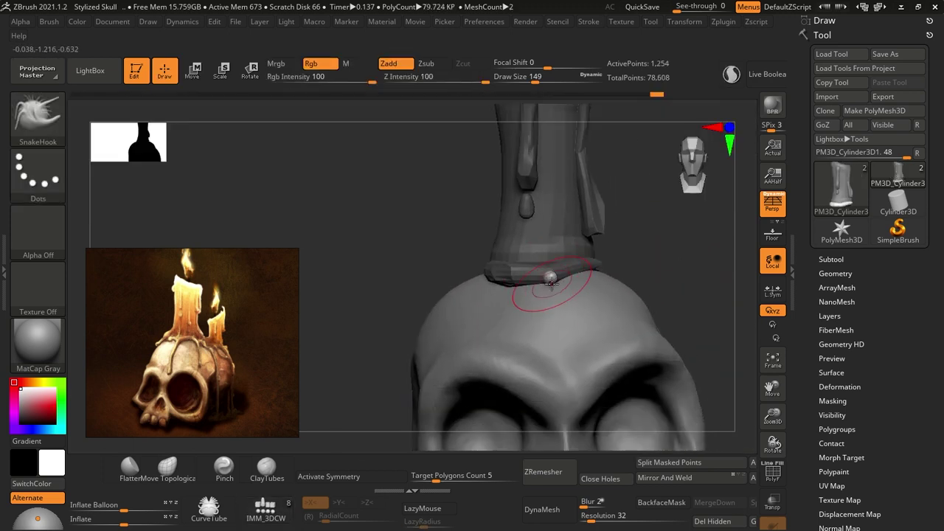
key(s)
mouse_move(577, 302)
right_down()
mouse_move(533, 296)
mouse_move(520, 324)
mouse_move(618, 220)
right_up()
Pull a long wax drip from the candle collar down the skull's forehead.
right_drag(555, 279, 603, 228)
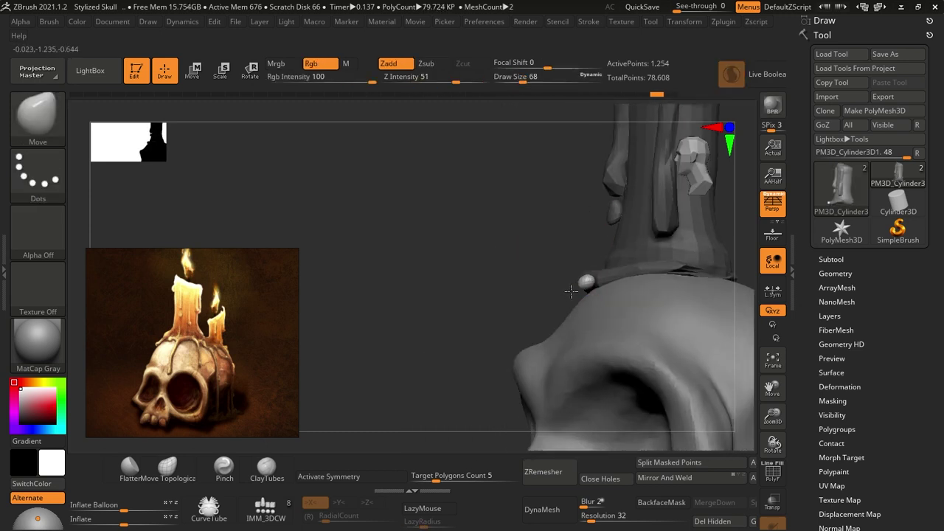
shift+right_drag(480, 404, 594, 319)
key(w)
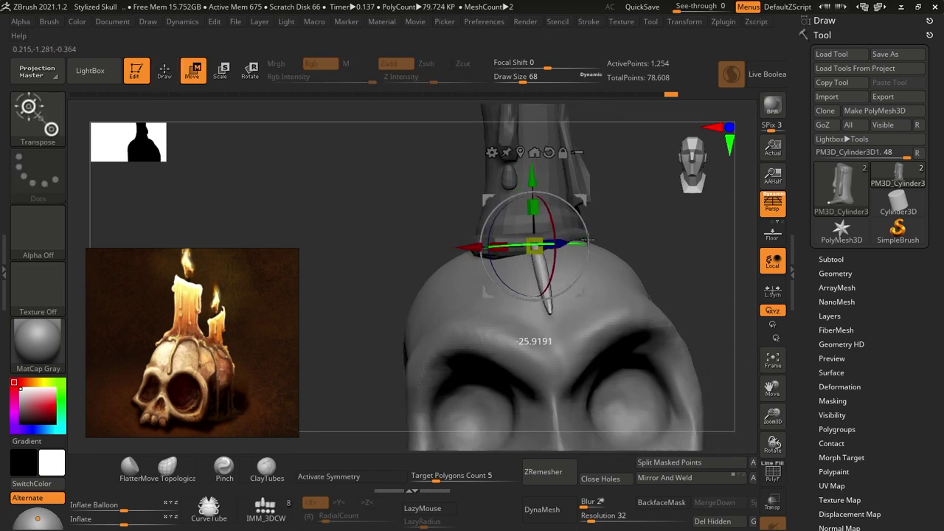
key(q)
mouse_move(611, 268)
right_down()
mouse_move(546, 333)
mouse_move(589, 291)
mouse_move(559, 315)
mouse_move(518, 292)
right_up()
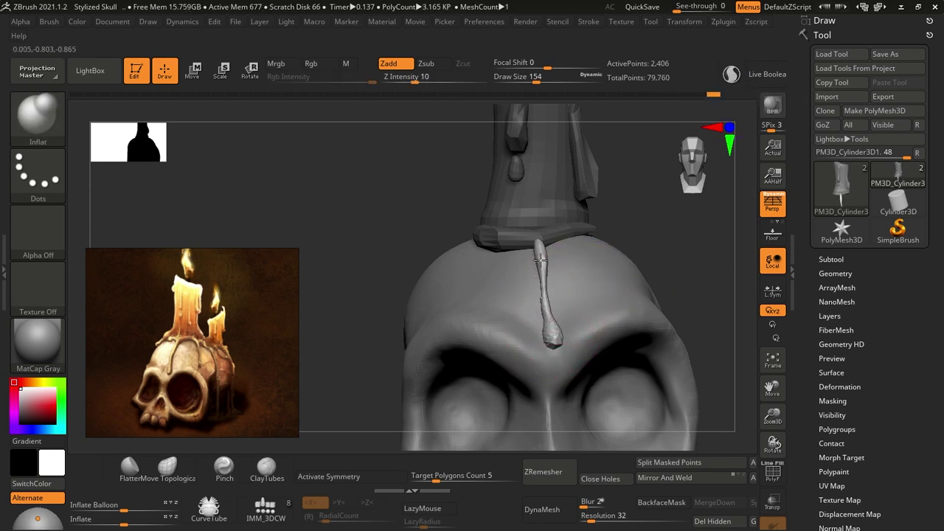
right_drag(540, 259, 505, 232)
Reshape the drip below the candle with the Move brush and transform gizmo.
key(b)
key(m)
key(v)
mouse_move(568, 242)
right_down()
mouse_move(678, 217)
mouse_move(558, 289)
right_up()
key(b)
key(i)
key(m)
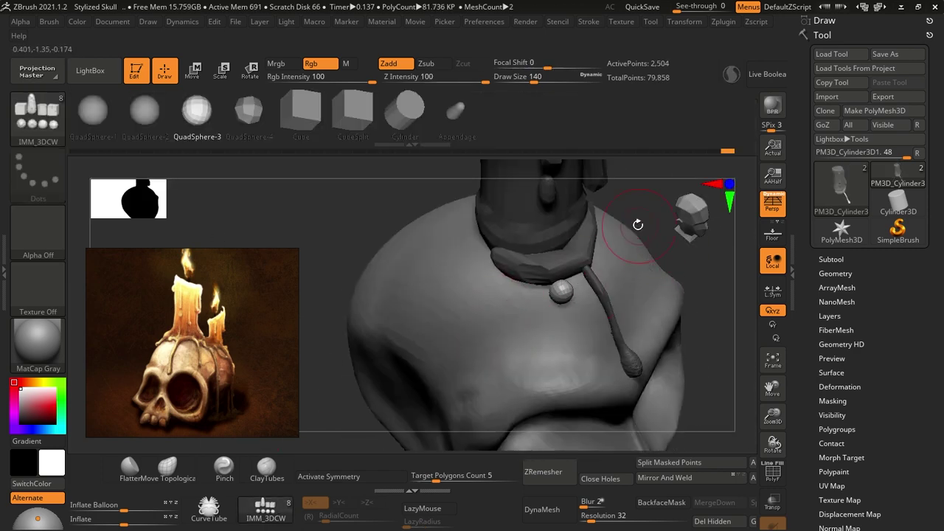
mouse_move(638, 224)
right_down()
mouse_move(375, 390)
mouse_move(392, 252)
mouse_move(551, 246)
mouse_move(459, 225)
mouse_move(483, 302)
right_up()
key(w)
key(q)
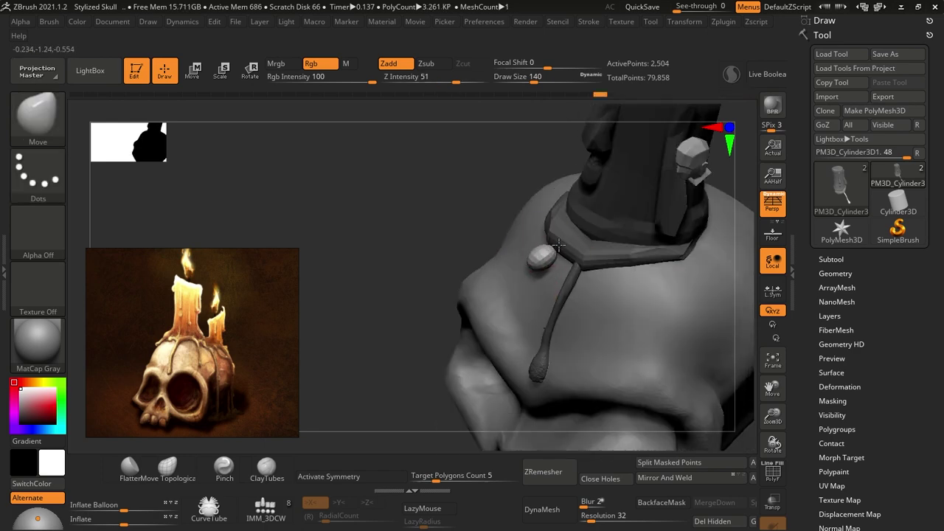
Enlarge the brush to 80 and smooth the drip with hPolish.
mouse_move(449, 236)
right_down()
mouse_move(516, 295)
mouse_move(637, 275)
right_up()
key(s)
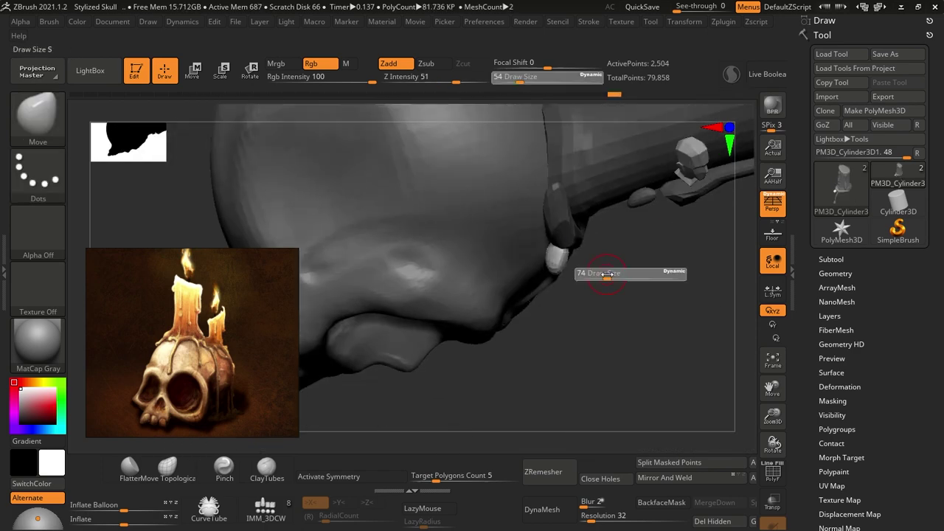
drag(637, 274, 649, 275)
mouse_move(649, 275)
right_down()
mouse_move(540, 270)
mouse_move(564, 277)
mouse_move(607, 211)
mouse_move(632, 216)
mouse_move(441, 273)
mouse_move(504, 296)
mouse_move(523, 289)
right_up()
key(b)
key(h)
key(p)
Duplicate the drip with a Transpose Ctrl-drag and shift the copy to the right.
key(b)
key(m)
key(v)
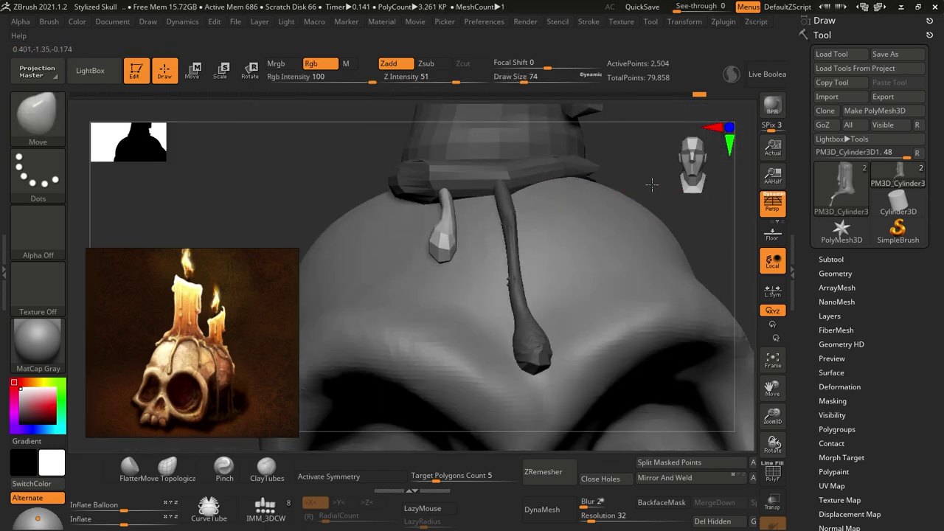
key(w)
ctrl+drag(484, 316, 579, 306)
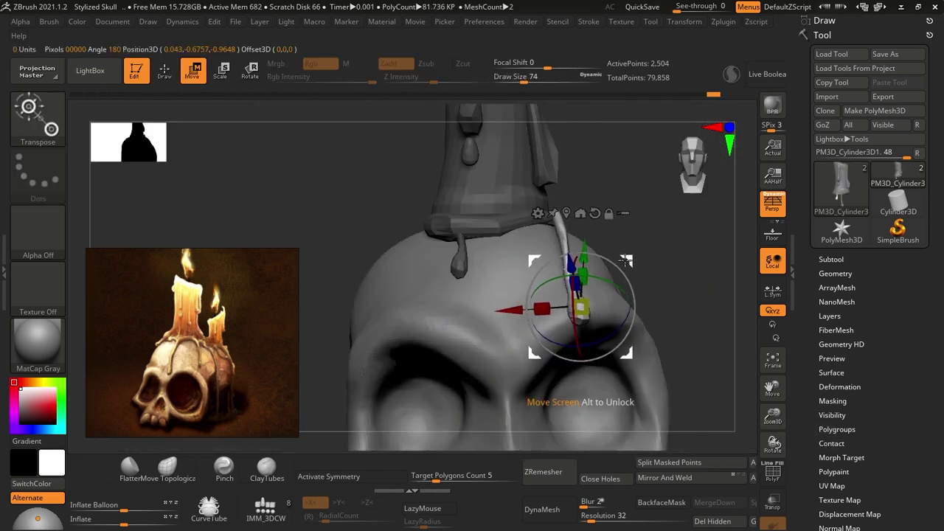
mouse_move(670, 236)
right_down()
mouse_move(670, 280)
mouse_move(665, 230)
right_up()
key(q)
key(b)
key(s)
key(h)
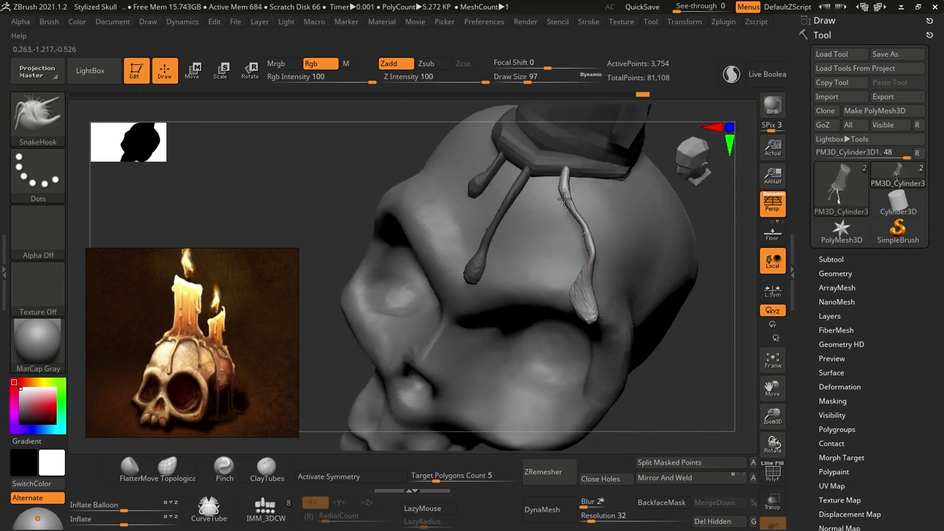
Bend the new wax drip toward the skull's right side and check it in profile.
right_drag(564, 199, 663, 273)
key(b)
key(m)
key(v)
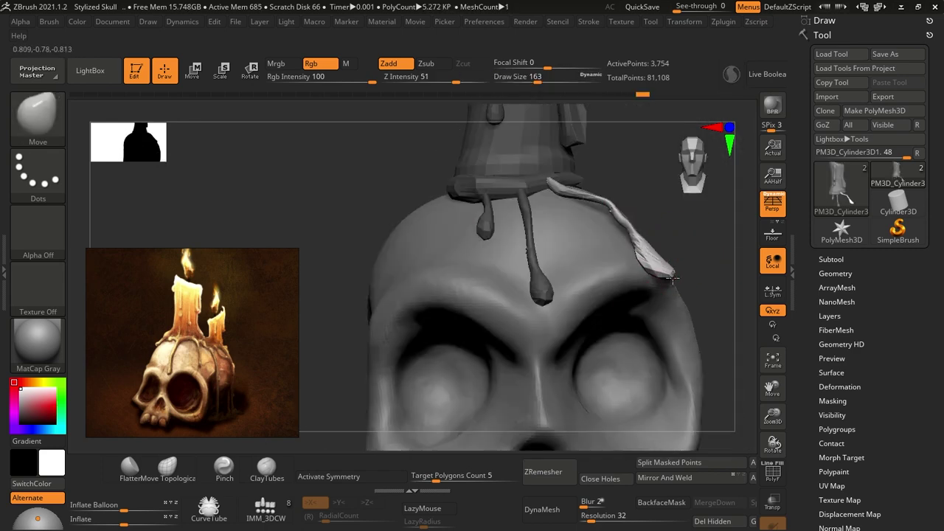
right_drag(667, 210, 598, 226)
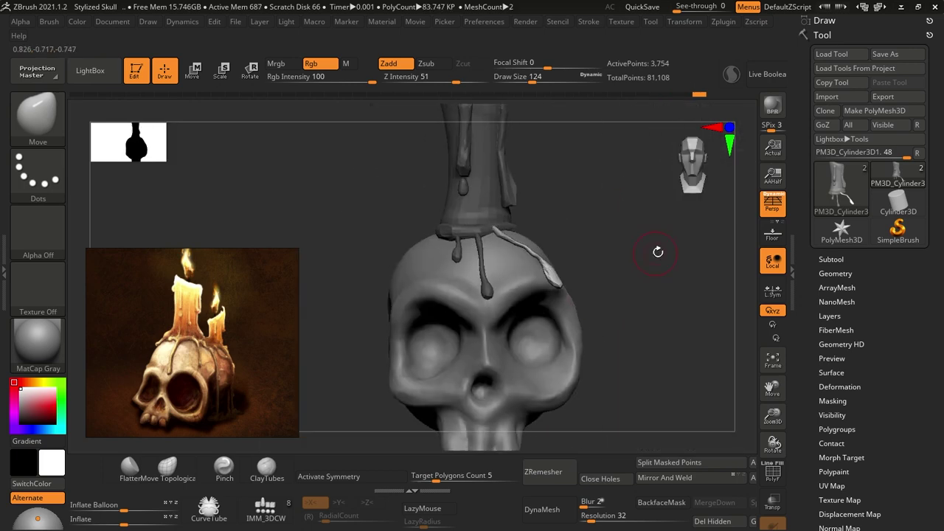
right_drag(710, 194, 620, 259)
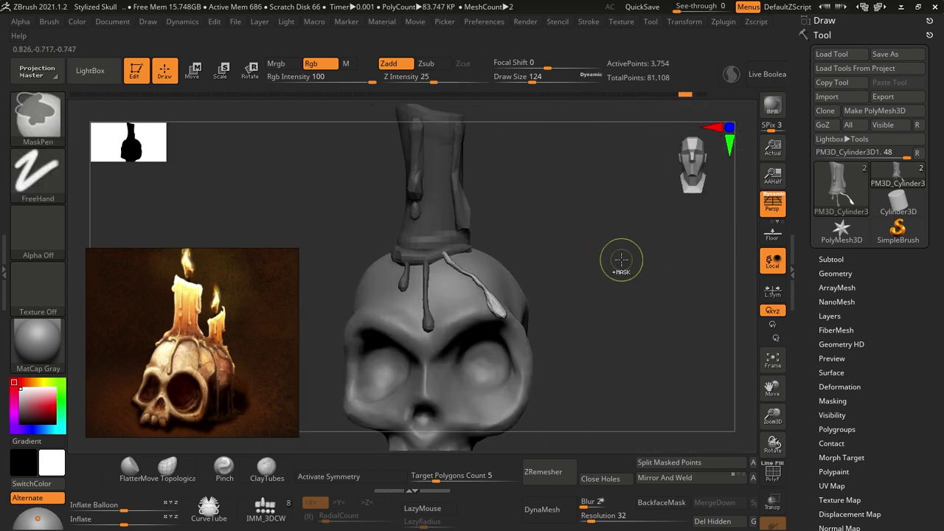
Pull another wax drip down the side of the skull with SnakeHook.
key(b)
key(s)
key(h)
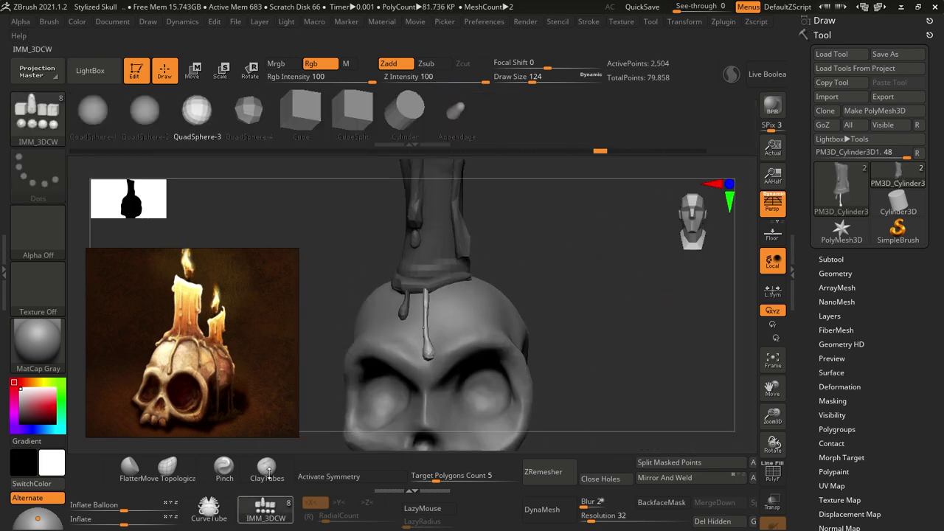
key(Return)
drag(719, 90, 362, 259)
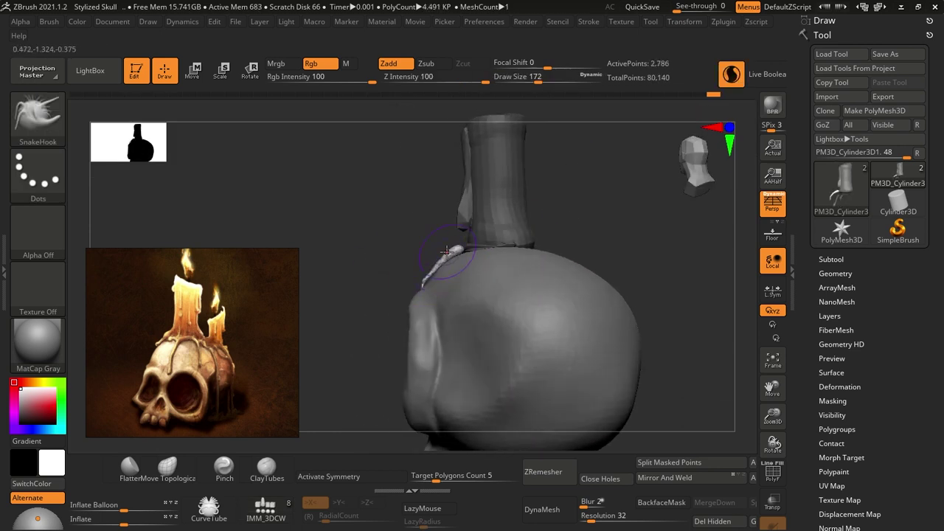
drag(383, 274, 386, 268)
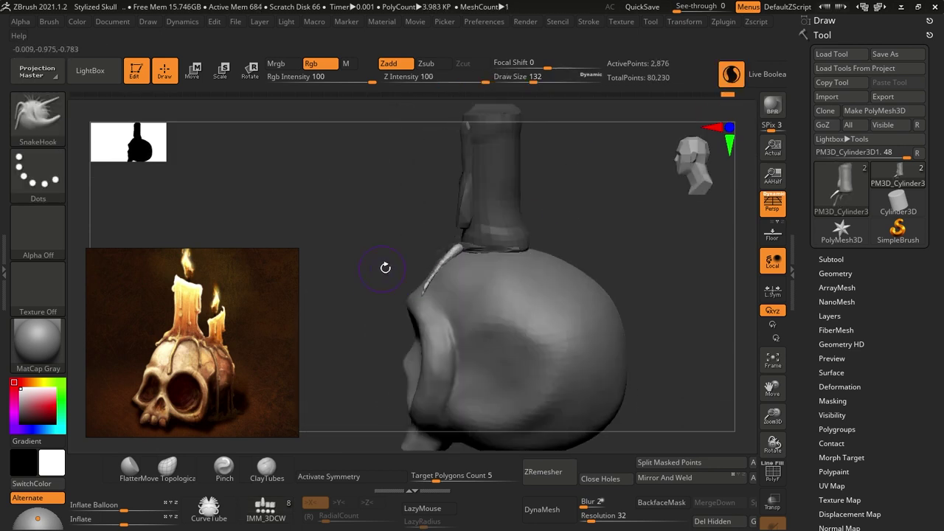
Inflate the new side drips and review the whole skull and candle.
key(b)
key(i)
key(n)
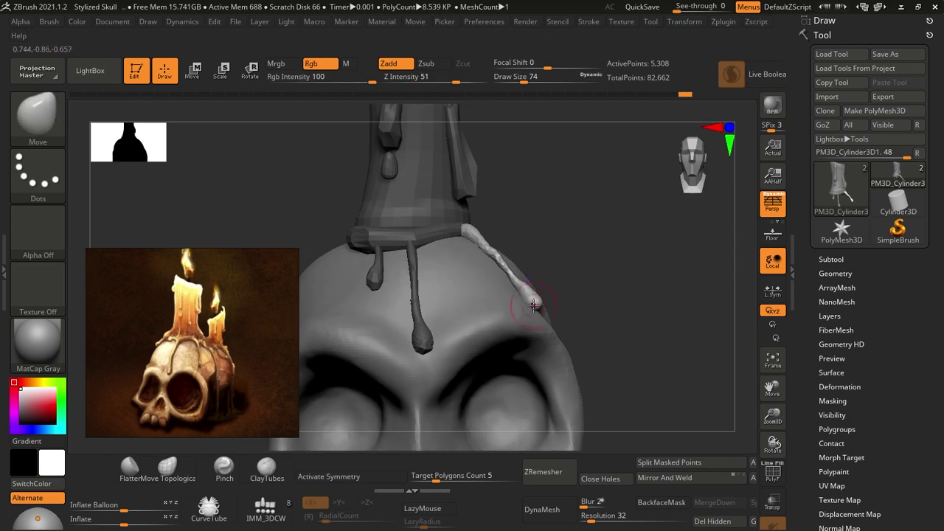
key(s)
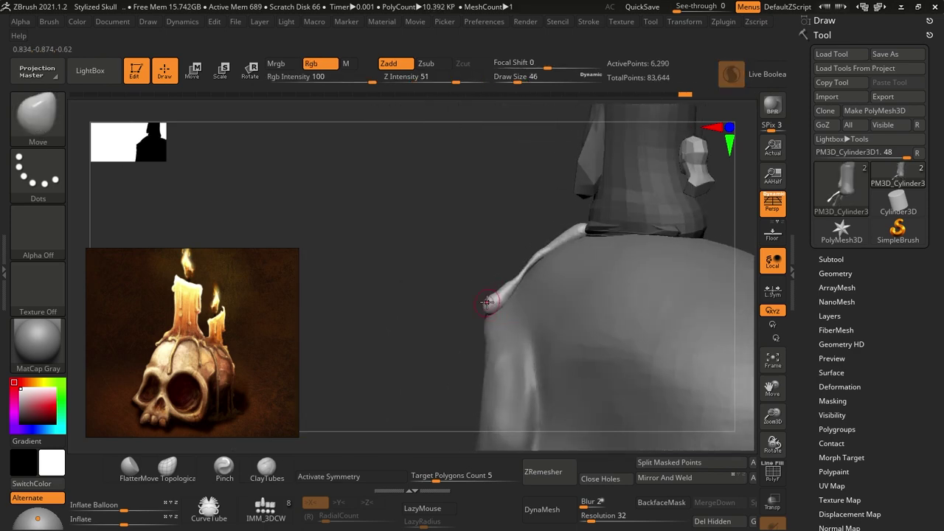
right_drag(486, 301, 511, 300)
mouse_move(570, 221)
alt+right_down()
mouse_move(544, 273)
mouse_move(607, 261)
mouse_move(582, 259)
mouse_move(544, 226)
mouse_move(400, 253)
alt+right_up()
key(w)
key(q)
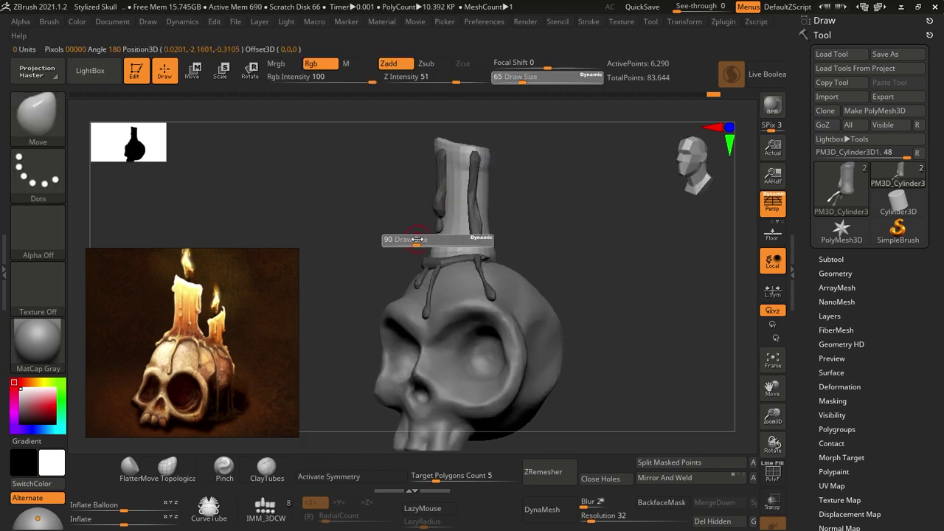
mouse_move(448, 201)
alt+right_down()
mouse_move(426, 285)
mouse_move(405, 275)
mouse_move(589, 226)
mouse_move(438, 284)
mouse_move(426, 270)
mouse_move(592, 270)
mouse_move(530, 284)
alt+right_up()
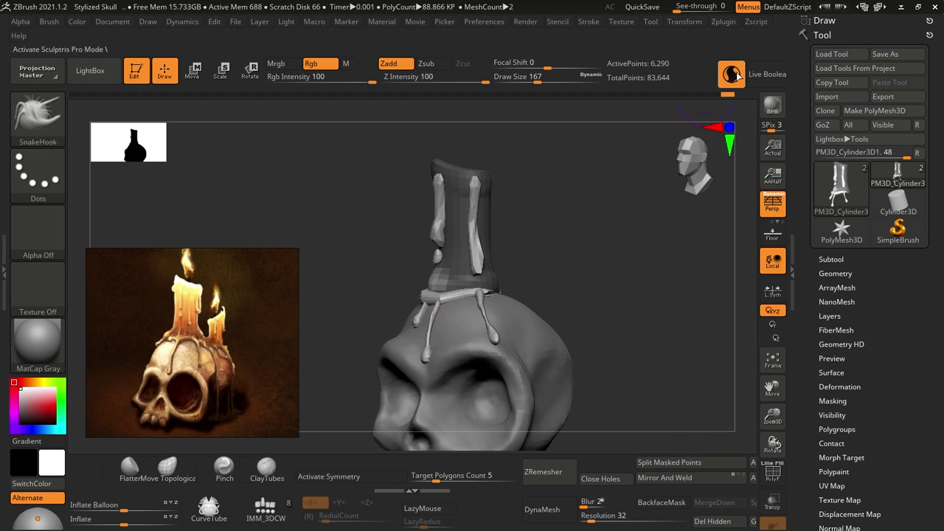
Thicken the drips around the candle base with SnakeHook and Move brushes.
key(w)
ctrl+right_drag(597, 298, 537, 323)
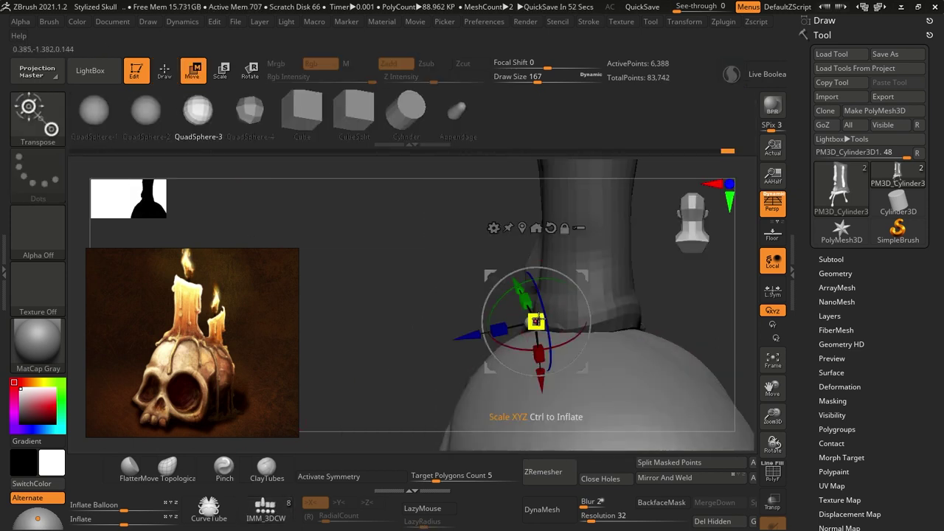
key(q)
ctrl+right_drag(467, 306, 495, 200)
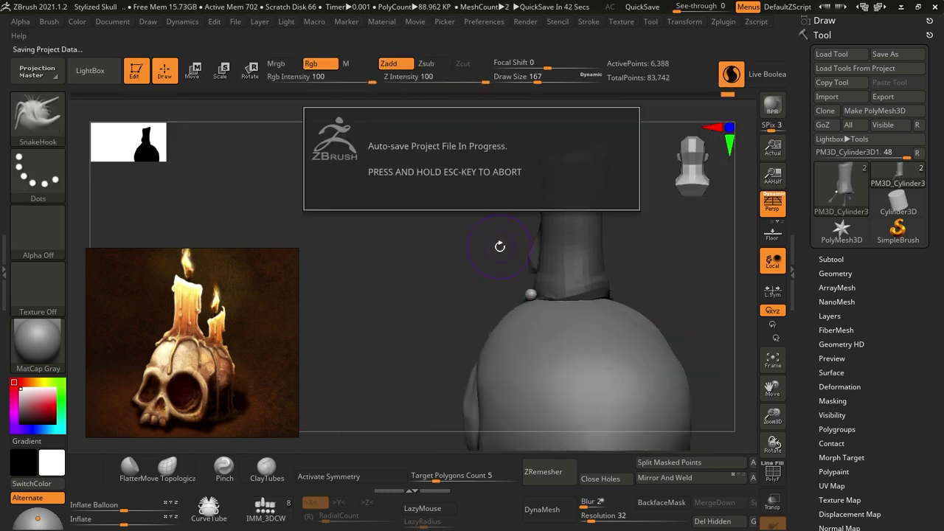
key(s)
key(b)
key(m)
key(v)
mouse_move(485, 313)
mouse_down()
mouse_move(576, 275)
mouse_move(543, 359)
mouse_up()
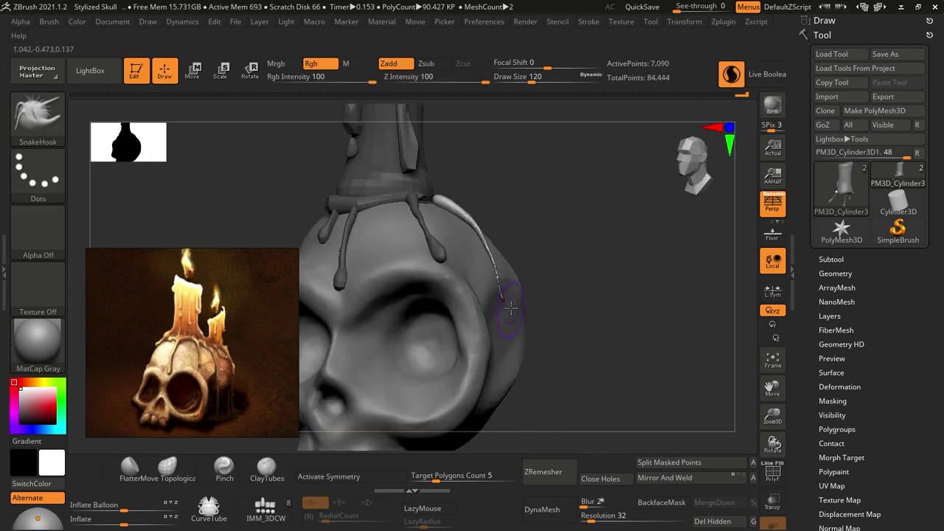
Smooth the drips with hPolish and position the wick cylinder on the candle top.
key(b)
key(h)
key(p)
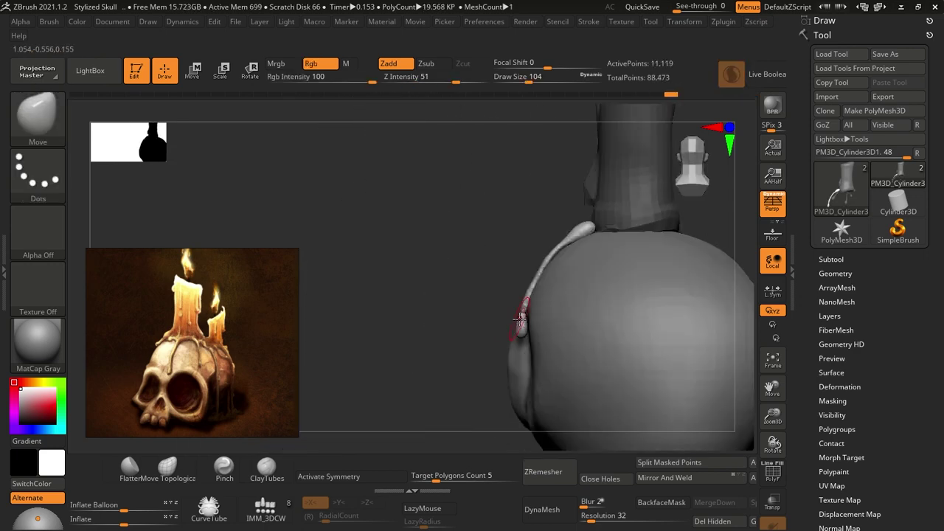
mouse_move(609, 272)
mouse_down()
mouse_move(558, 272)
mouse_move(573, 337)
mouse_move(651, 312)
mouse_move(596, 227)
mouse_move(666, 257)
mouse_move(620, 263)
mouse_up()
key(w)
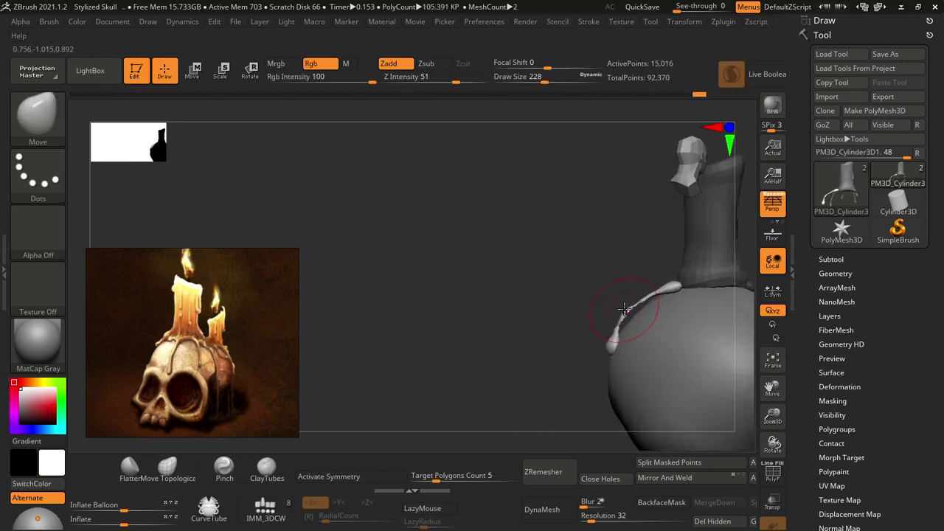
drag(544, 309, 562, 327)
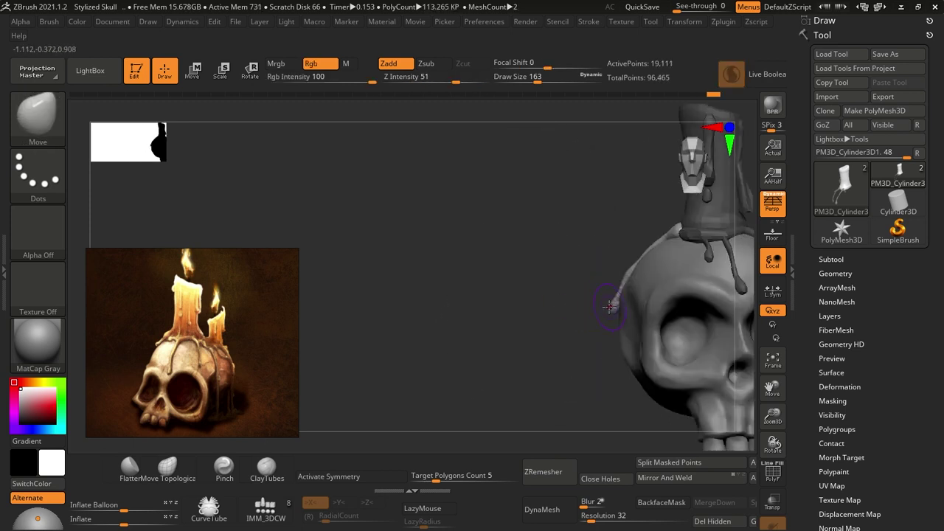
mouse_move(532, 267)
mouse_down()
mouse_move(371, 241)
mouse_move(592, 233)
mouse_up()
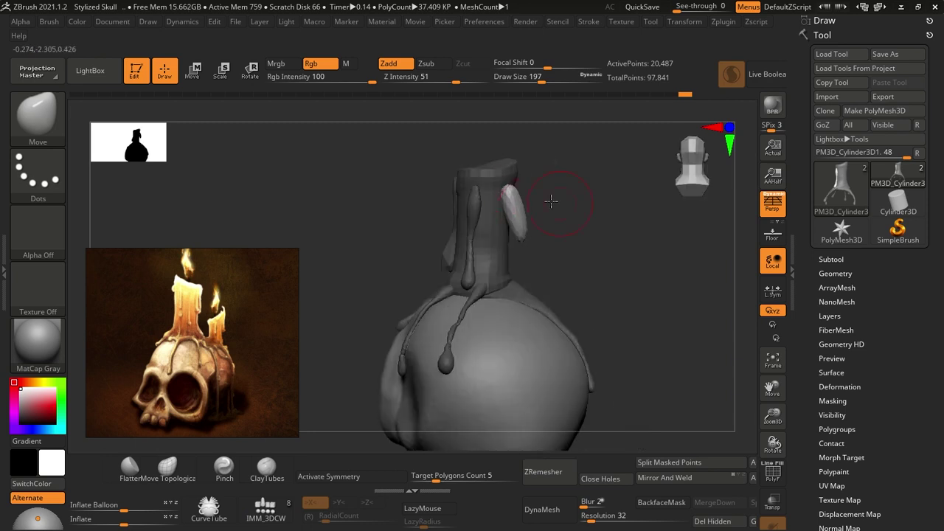
drag(551, 201, 508, 254)
drag(509, 288, 581, 219)
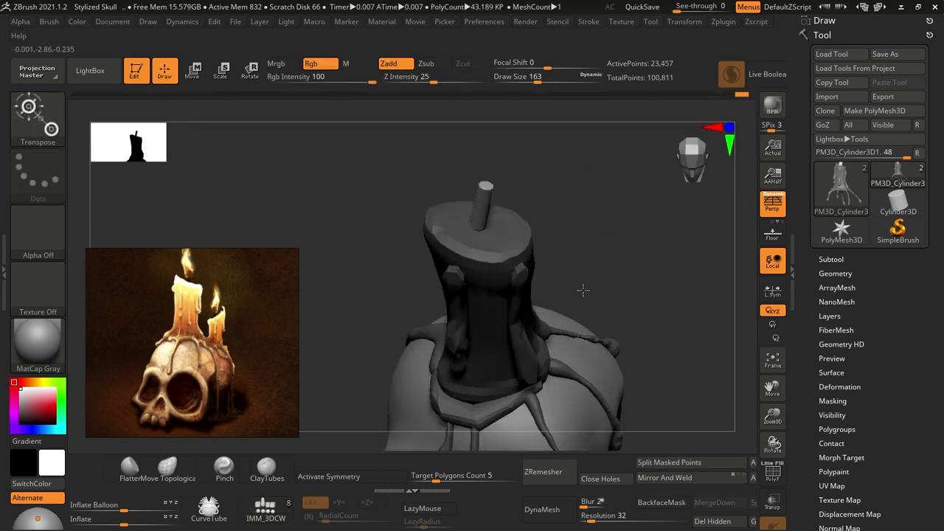
Mask the candle and stretch the wick upward along its Y axis with Transpose.
key(ctrl)
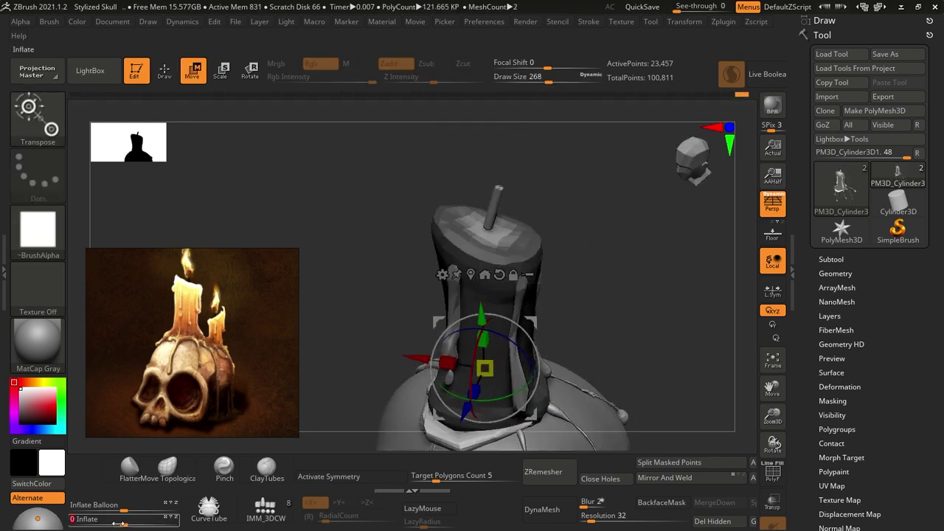
key(q)
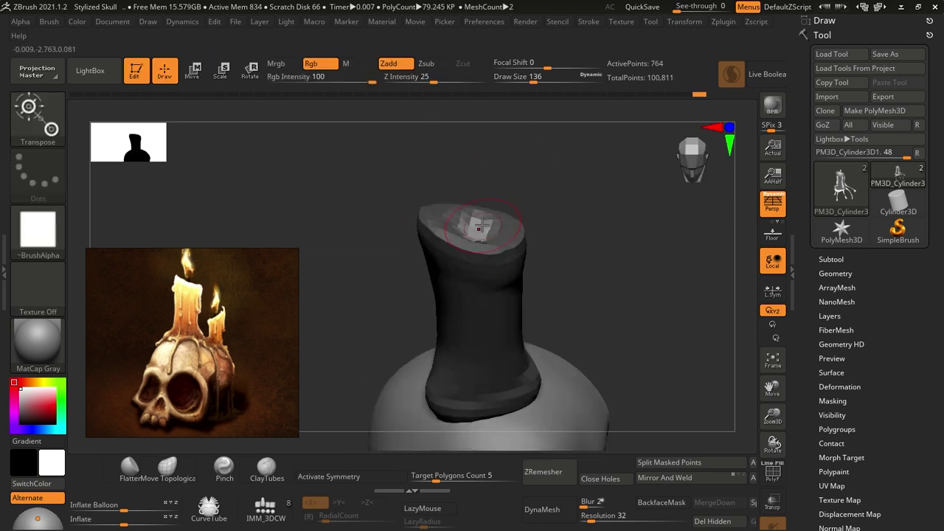
key(w)
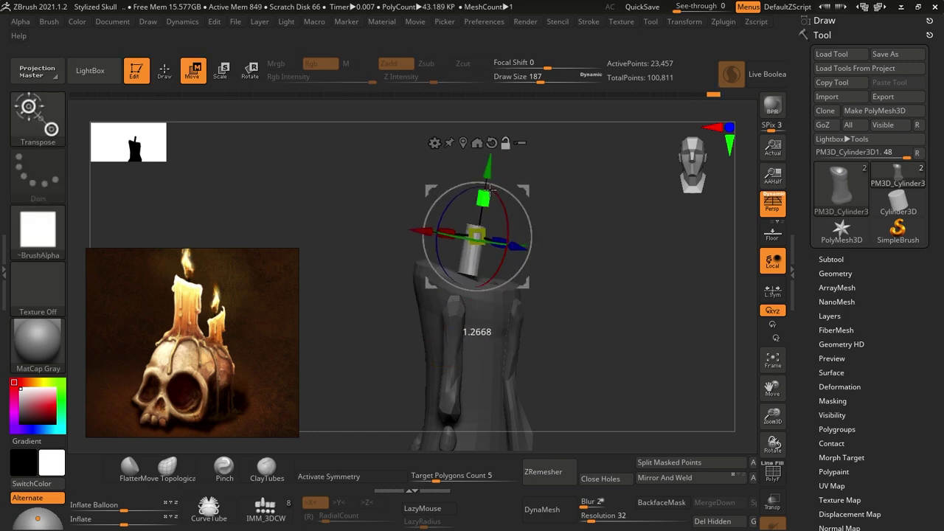
key(ctrl)
drag(498, 167, 496, 157)
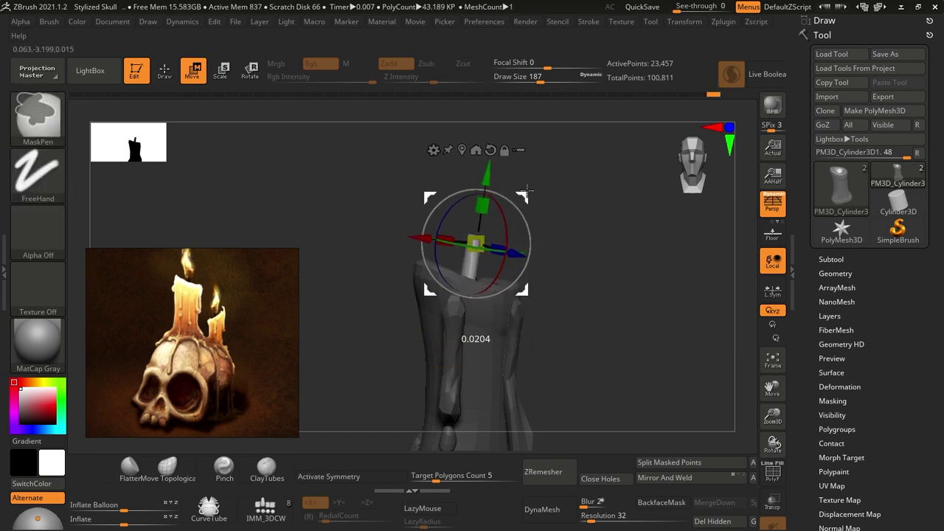
key(q)
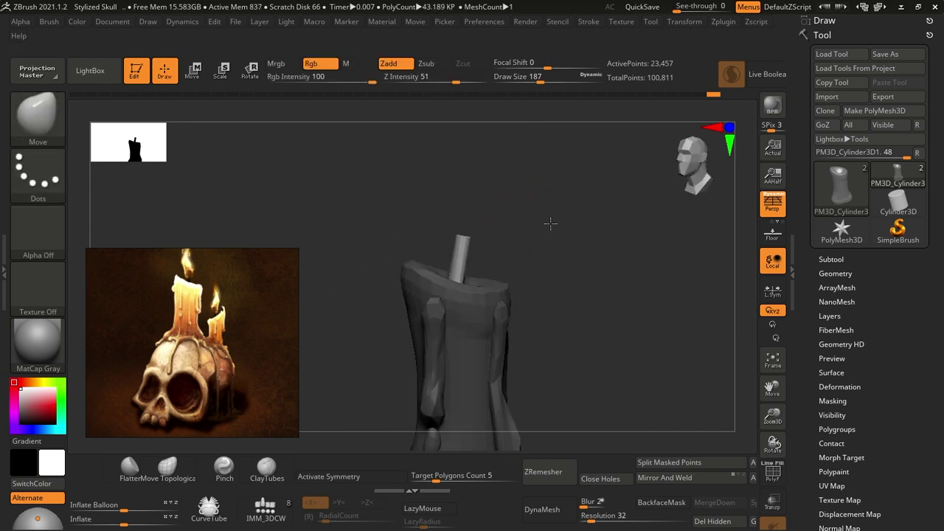
key(w)
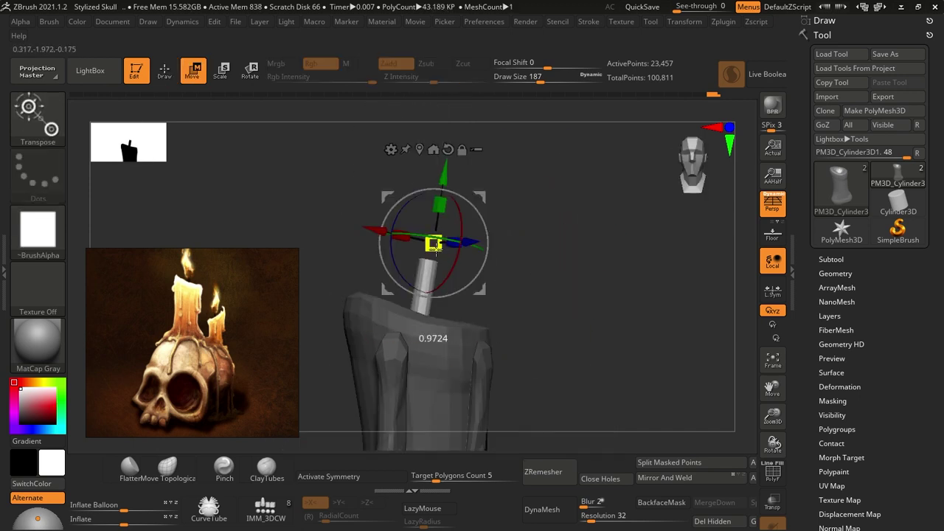
key(q)
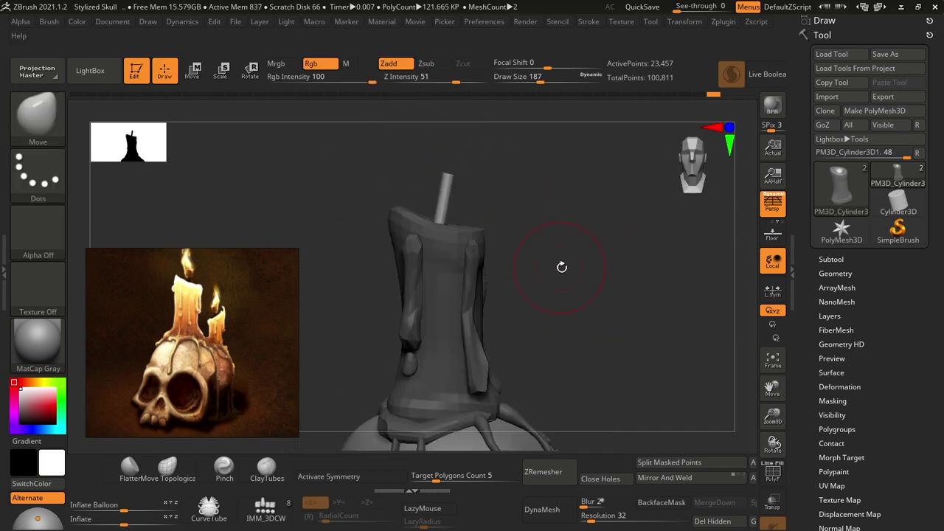
drag(574, 244, 495, 207)
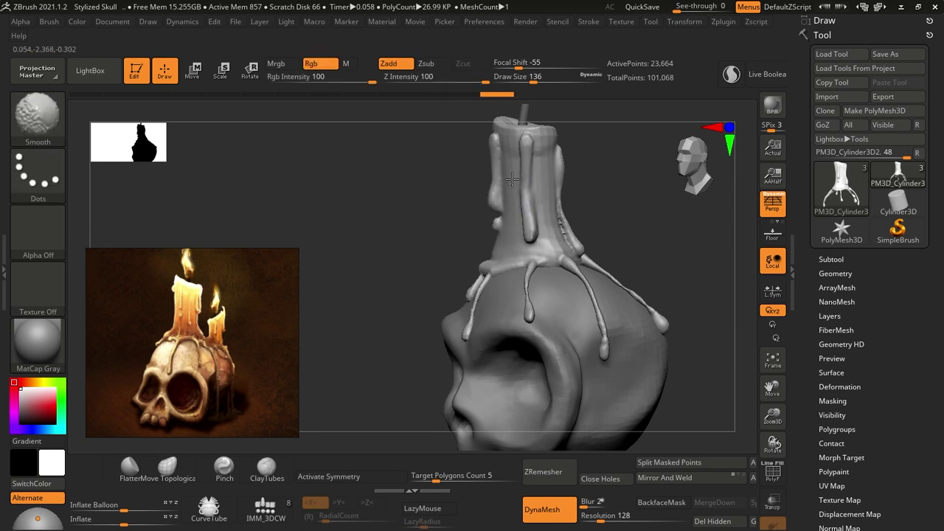
Inspect the candle from several angles and carve thin creases with DamStandard.
mouse_move(544, 140)
shift+mouse_down()
mouse_move(575, 170)
mouse_move(501, 236)
mouse_move(502, 295)
mouse_move(565, 303)
shift+mouse_up()
drag(588, 266, 540, 274)
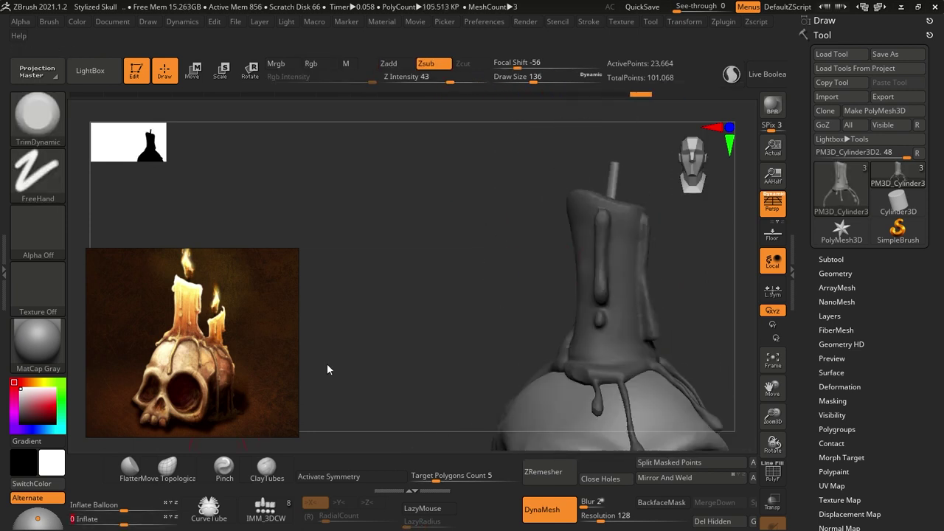
drag(327, 369, 127, 521)
drag(383, 272, 576, 235)
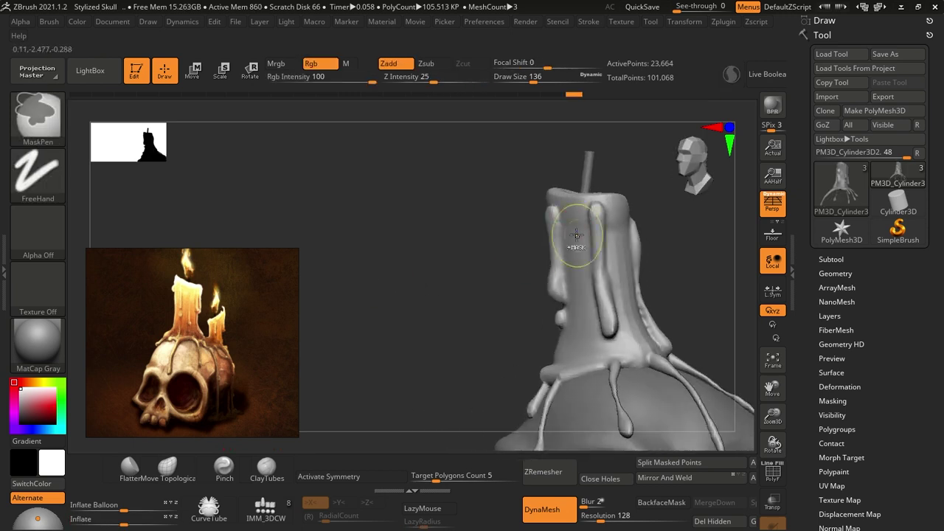
mouse_move(309, 340)
mouse_down()
mouse_move(354, 307)
mouse_move(509, 277)
mouse_move(567, 244)
mouse_up()
key(b)
key(d)
key(s)
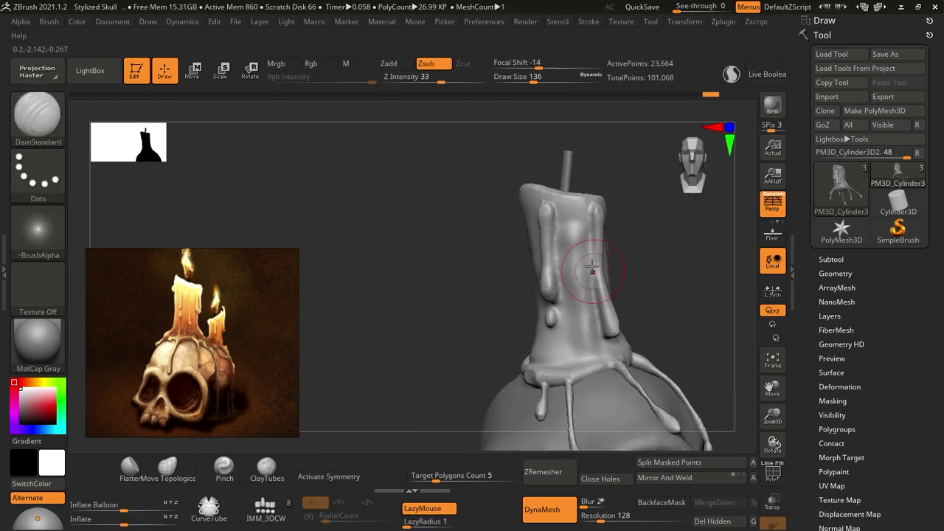
mouse_move(576, 345)
right_down()
mouse_move(594, 361)
mouse_move(533, 318)
mouse_move(571, 199)
right_up()
Build up wax with ClayBuildup, reshape with Move, then trim and polish the hollowed top.
key(b)
key(c)
key(b)
key(b)
key(m)
key(v)
key(b)
key(t)
key(d)
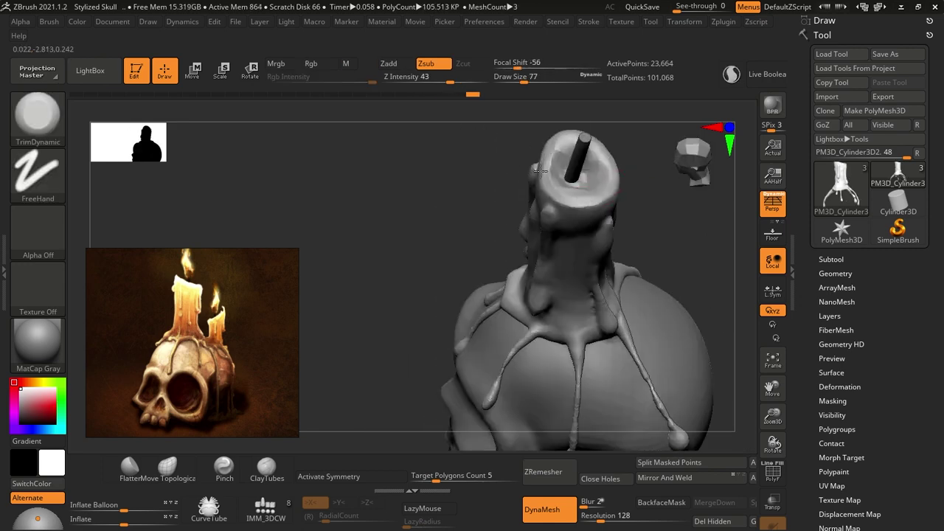
key(b)
key(h)
key(p)
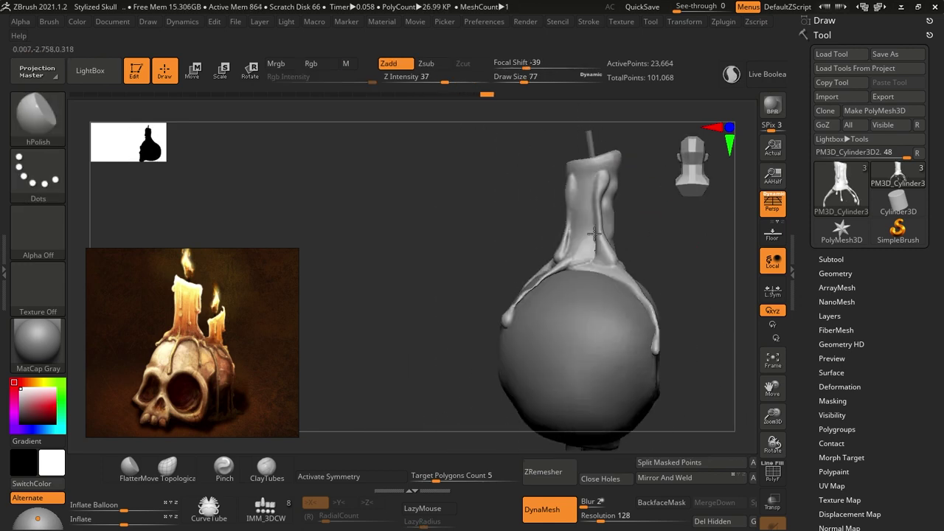
Sculpt the candle's side with Standard and ClayBuildup, then select the wick subtool.
mouse_move(582, 152)
right_down()
mouse_move(618, 185)
mouse_move(625, 166)
mouse_move(568, 185)
mouse_move(482, 185)
mouse_move(621, 147)
mouse_move(619, 131)
mouse_move(461, 194)
mouse_move(590, 199)
mouse_move(580, 173)
mouse_move(651, 242)
mouse_move(612, 214)
mouse_move(627, 199)
mouse_move(605, 242)
right_up()
key(b)
key(s)
key(t)
key(b)
key(c)
key(b)
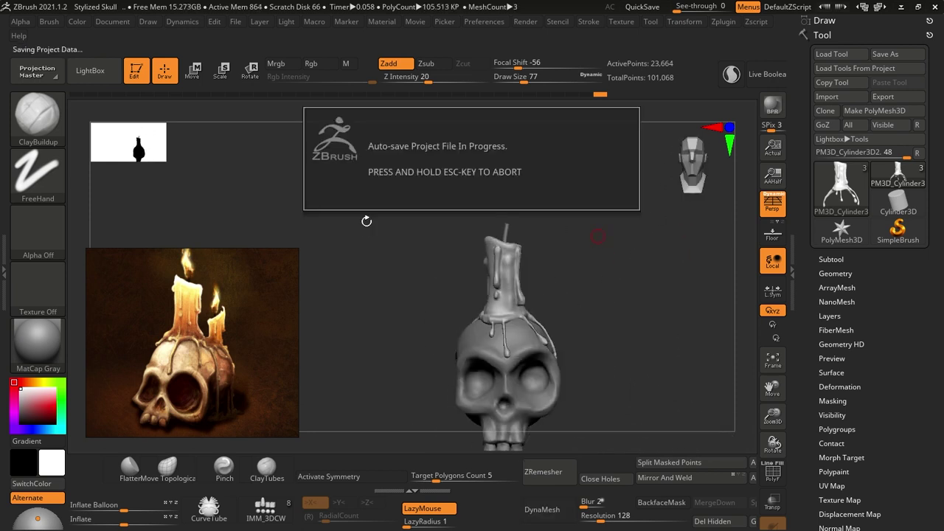
key(alt+Down)
Hide the skull and insert a sphere above the wick for the flame.
ctrl+shift+click(472, 221)
click(265, 508)
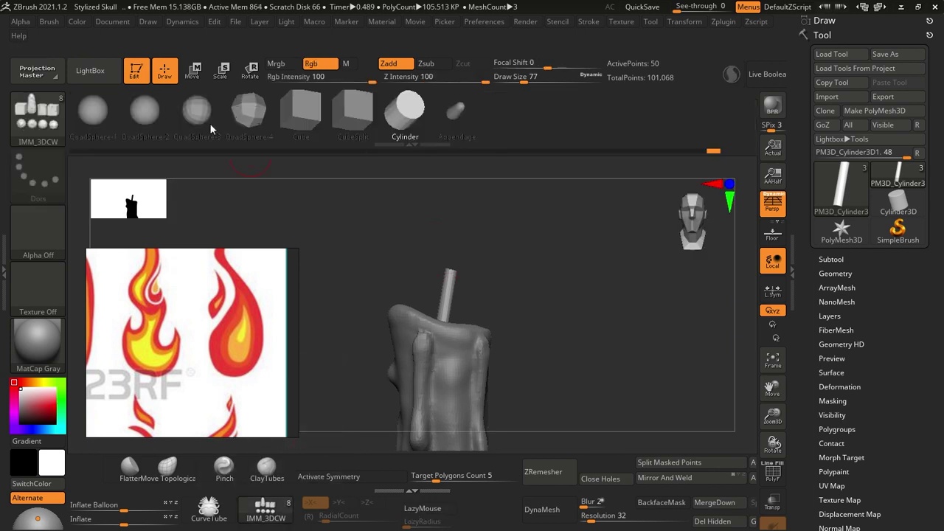
click(681, 462)
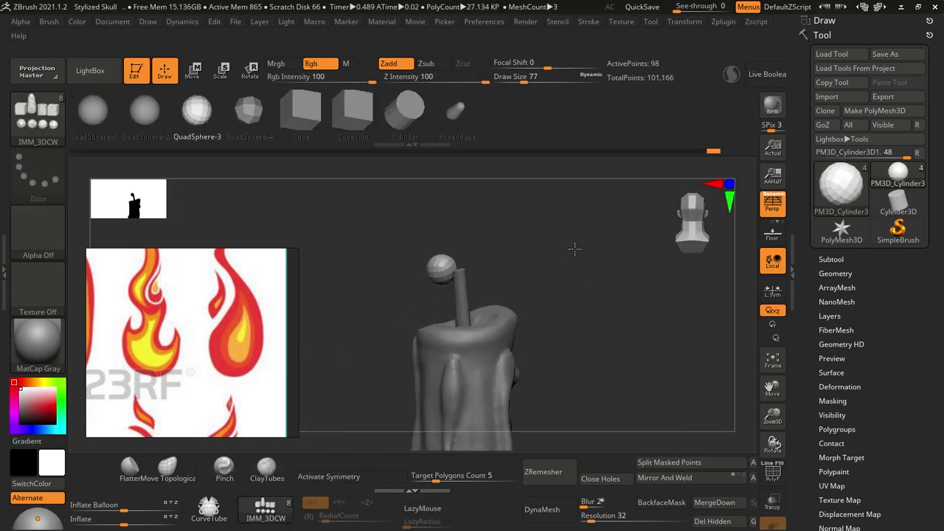
key(w)
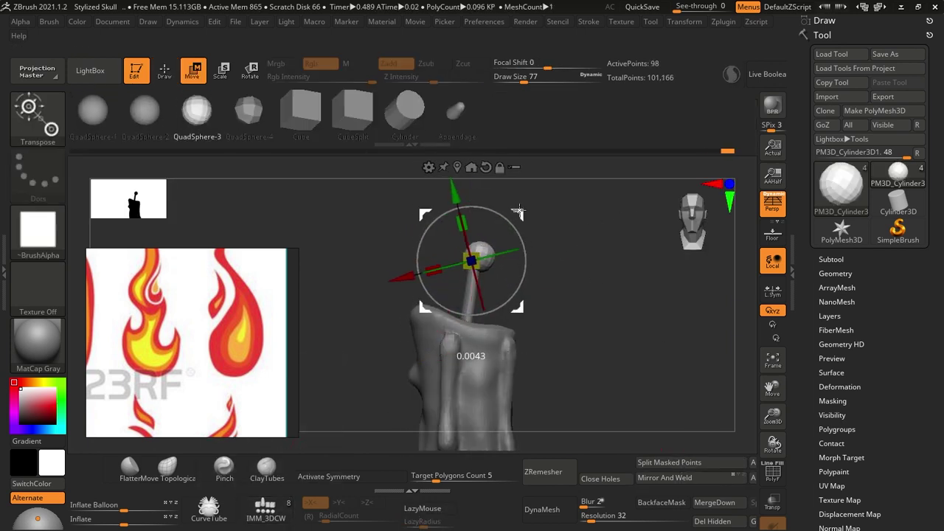
key(q)
Pull the flame's tip up into a thin point, undoing the last stroke.
key(b)
key(m)
key(v)
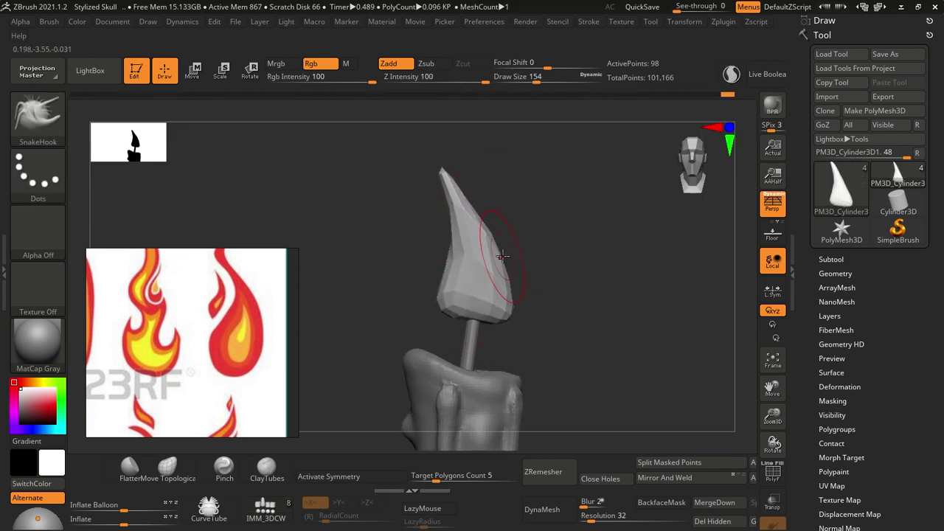
scroll(184, 340, up, 3)
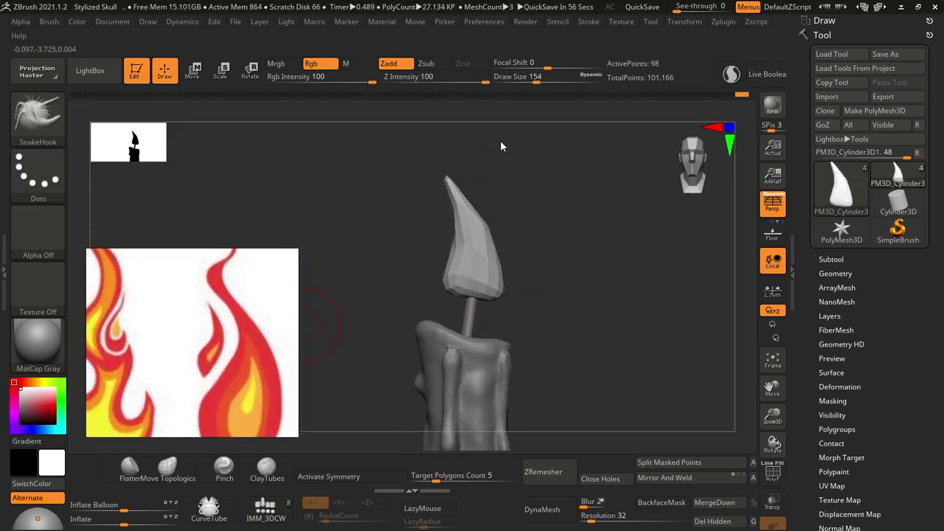
drag(501, 146, 500, 242)
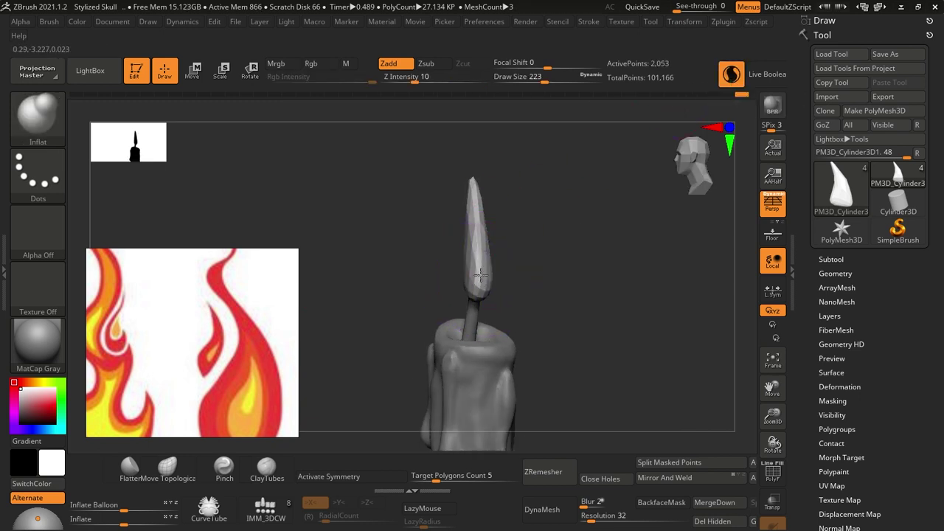
mouse_move(480, 274)
mouse_down()
mouse_move(457, 278)
mouse_move(427, 242)
mouse_up()
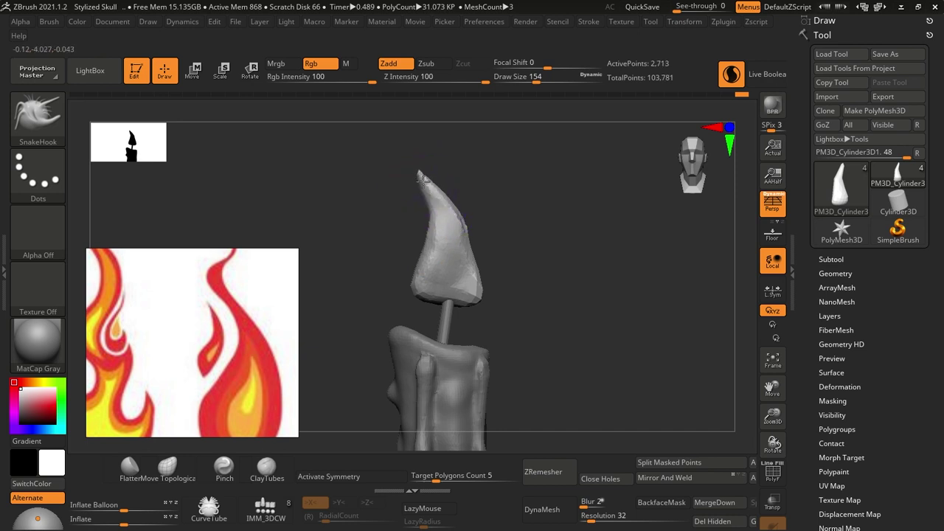
mouse_move(420, 177)
mouse_down()
mouse_move(414, 137)
mouse_move(402, 160)
mouse_up()
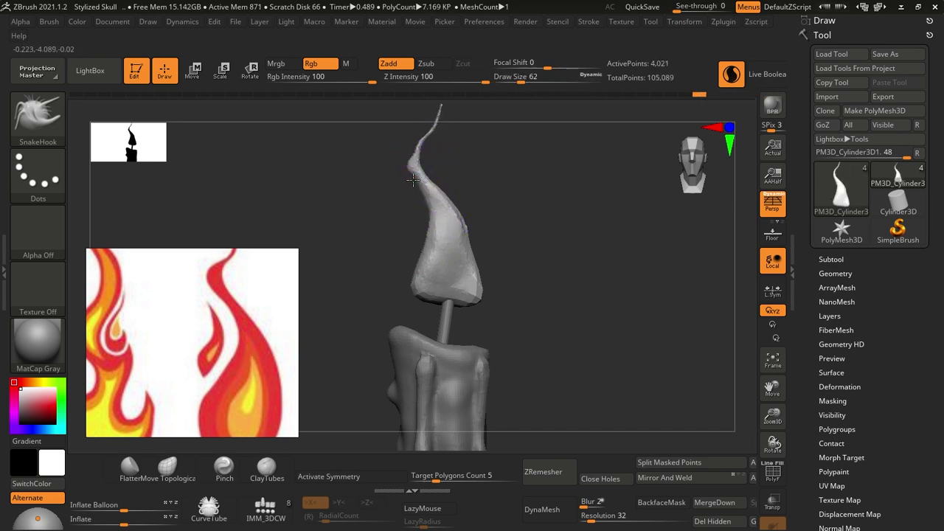
drag(477, 205, 403, 215)
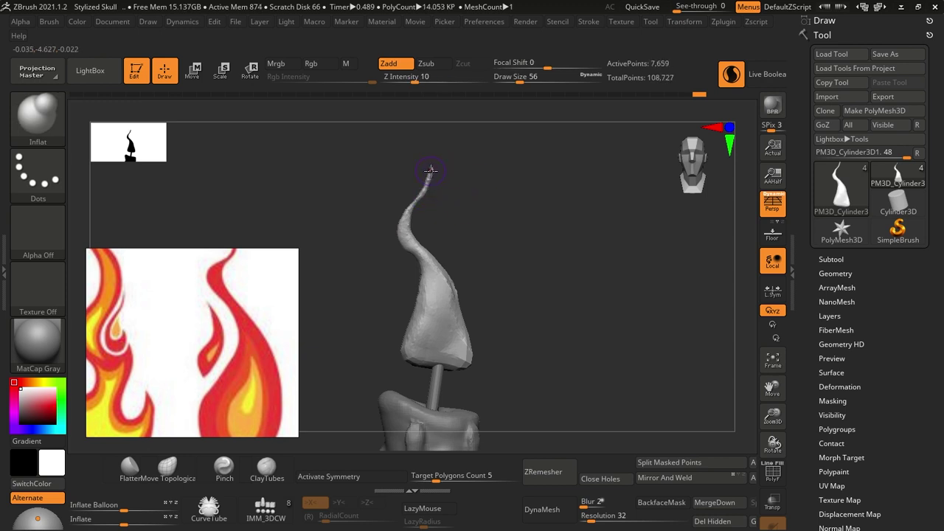
drag(430, 171, 483, 256)
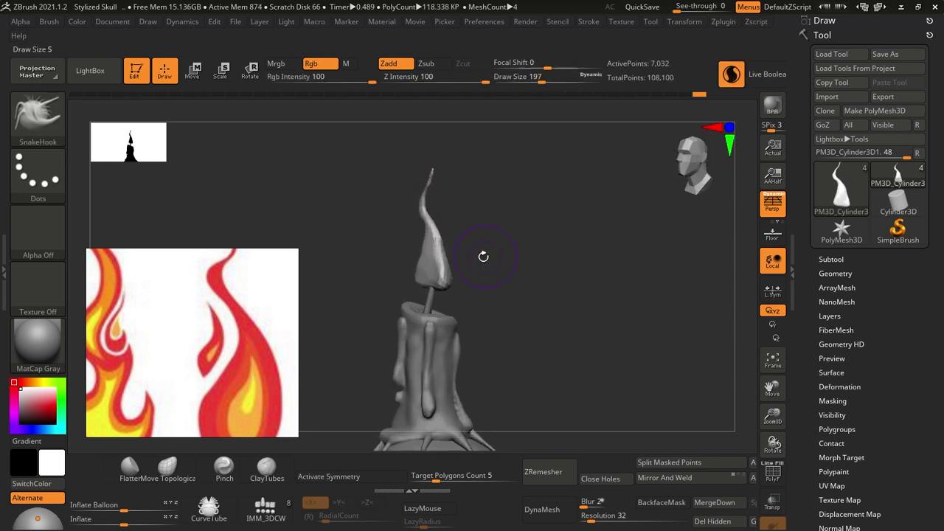
mouse_move(425, 271)
mouse_down()
mouse_move(448, 261)
mouse_move(401, 306)
mouse_move(496, 219)
mouse_move(417, 140)
mouse_up()
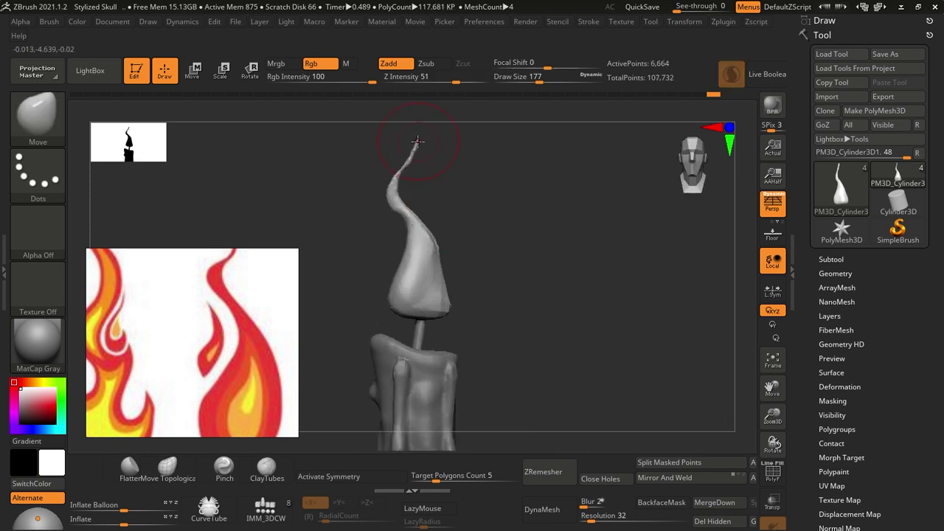
key(ctrl+z)
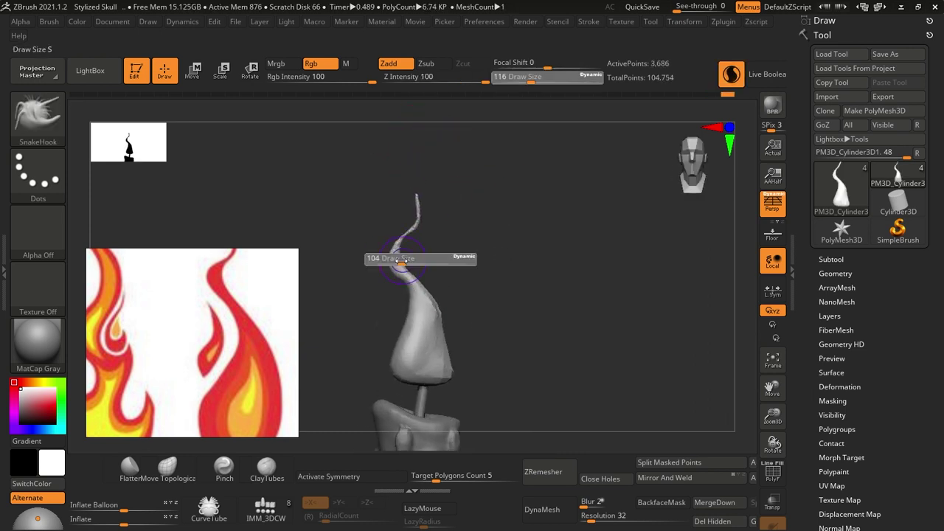
Reshape the flame's bend with the Move and SnakeHook brushes.
key(b)
key(m)
key(v)
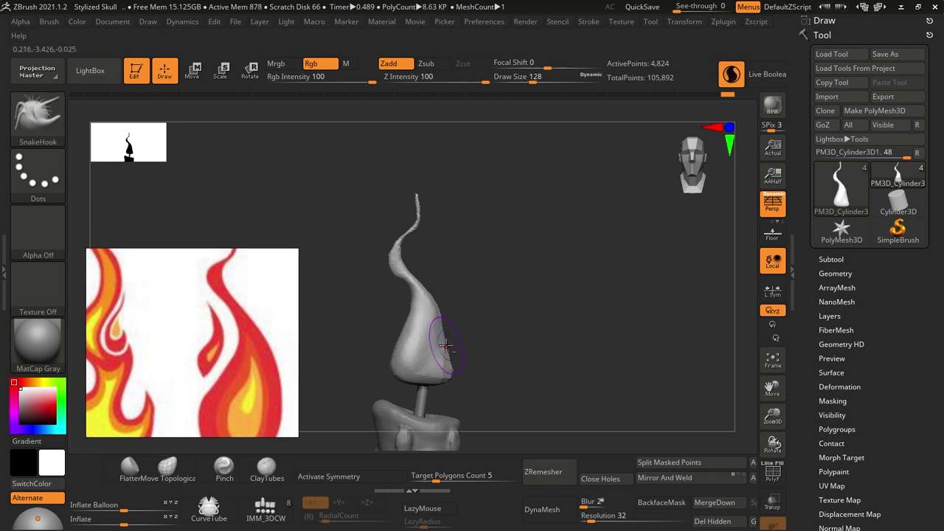
mouse_move(454, 364)
mouse_down()
mouse_move(501, 240)
mouse_move(521, 282)
mouse_up()
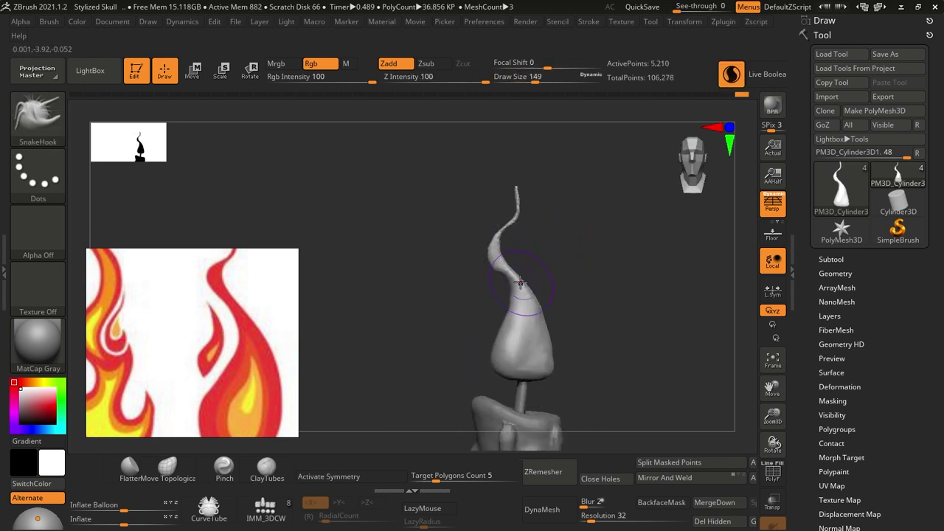
key(b)
key(s)
key(h)
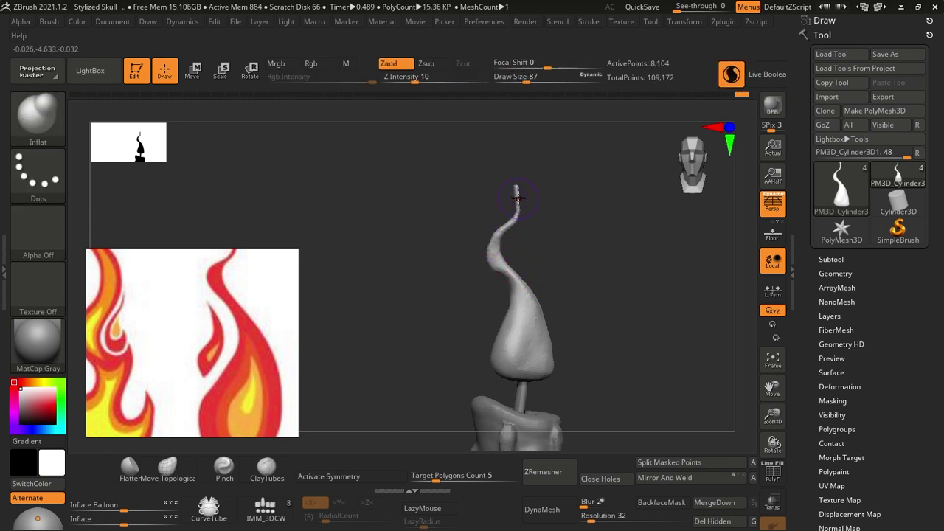
mouse_move(583, 202)
mouse_down()
mouse_move(594, 263)
mouse_move(415, 242)
mouse_move(442, 225)
mouse_move(600, 196)
mouse_up()
scroll(185, 353, down, 2)
Nudge the flame into its curl with Move and save progress.
key(b)
key(m)
key(v)
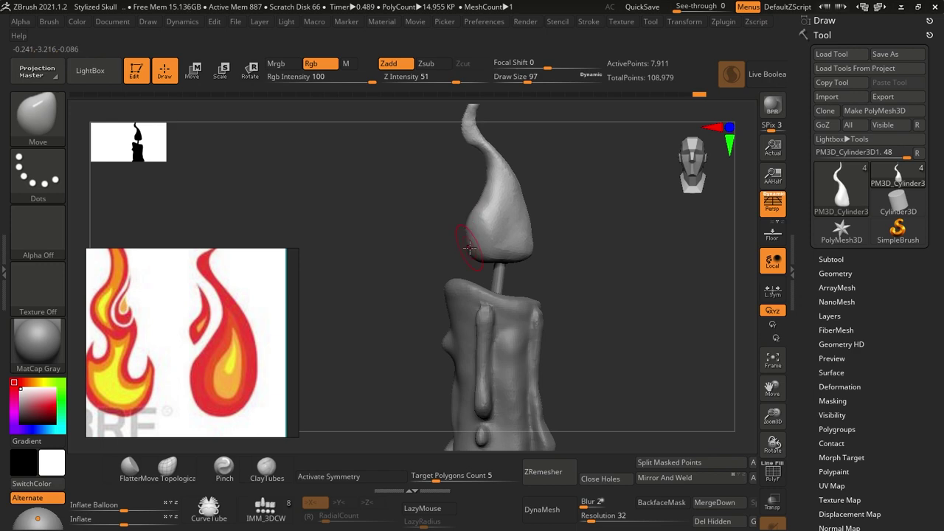
key(ctrl+s)
key(Escape)
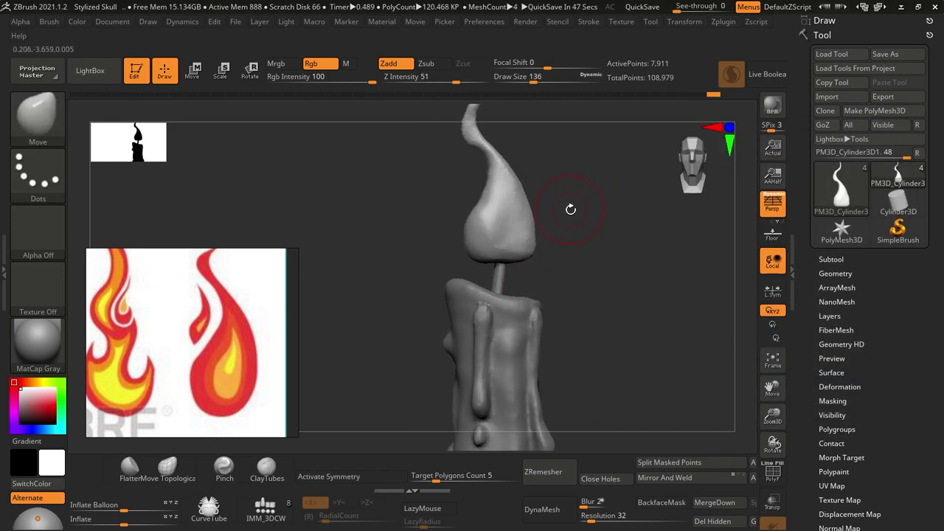
drag(593, 175, 582, 194)
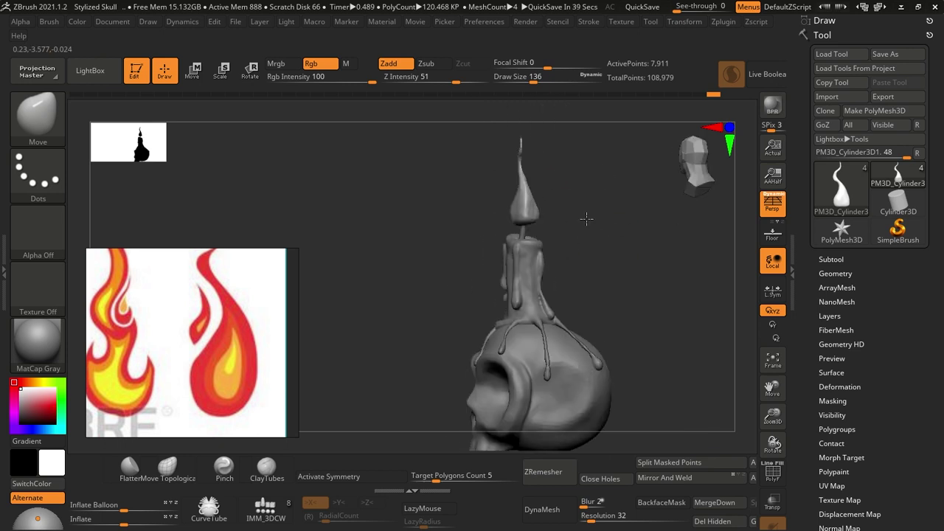
Insert a small sphere beside the main candle flame.
key(w)
alt+drag(601, 247, 601, 221)
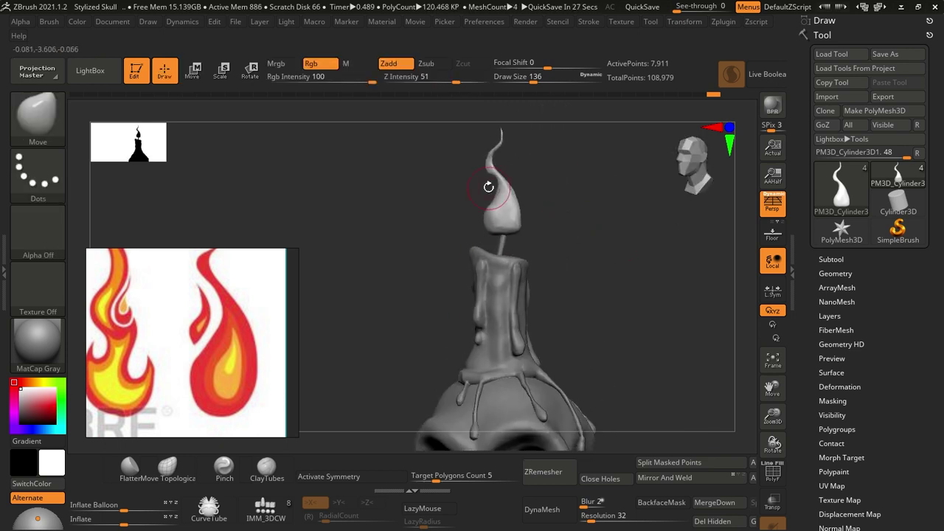
click(265, 509)
click(486, 240)
key(b)
key(m)
key(v)
drag(560, 243, 588, 263)
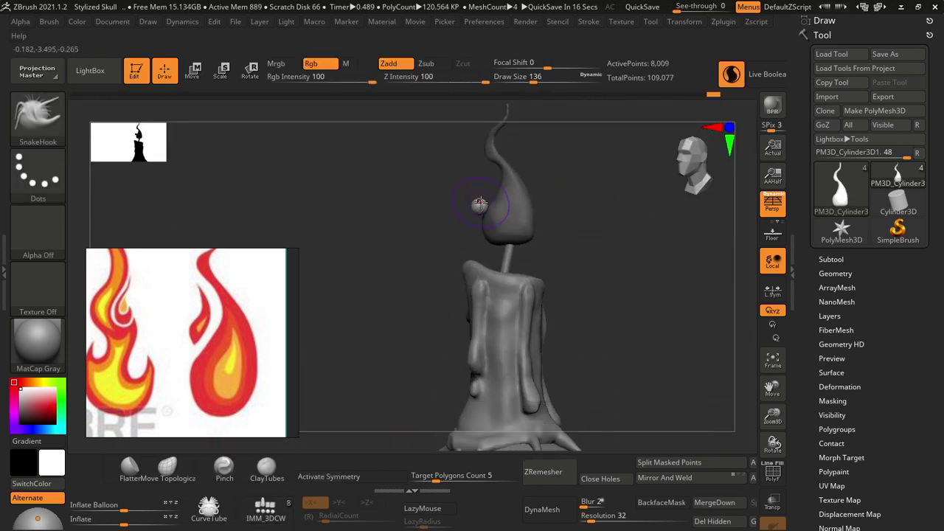
drag(493, 184, 481, 197)
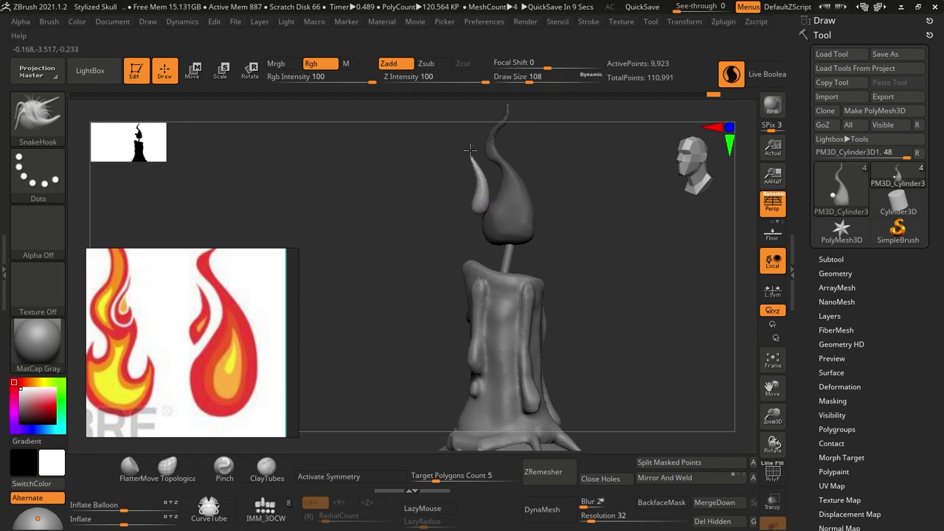
Shrink the brush and puff up the new sphere with Inflate.
mouse_move(474, 205)
right_down()
mouse_move(505, 147)
mouse_move(562, 171)
right_up()
key(s)
key(w)
key(q)
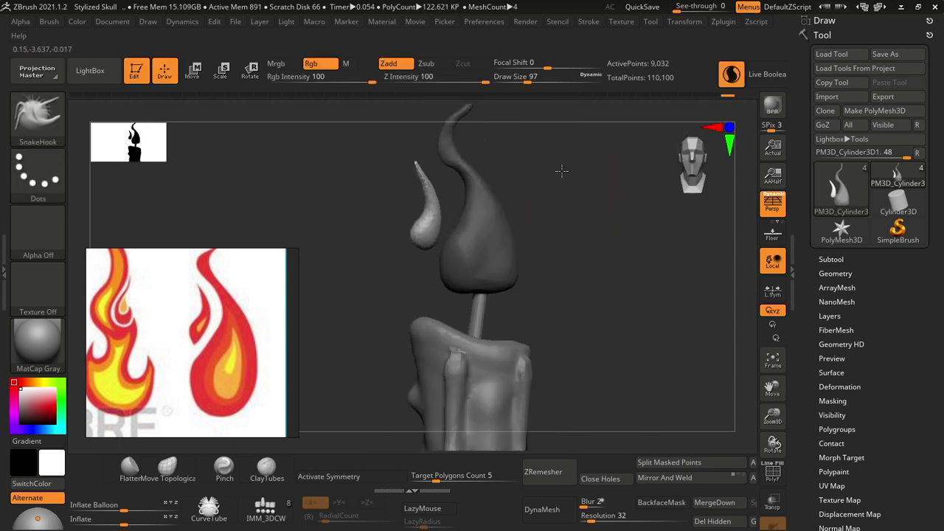
key(bracketleft)
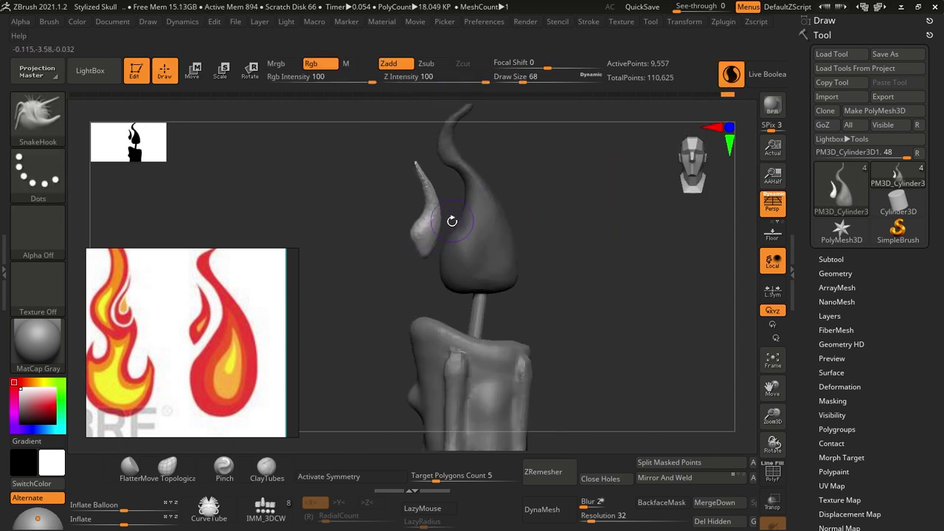
key(b)
key(i)
key(n)
right_drag(410, 150, 598, 152)
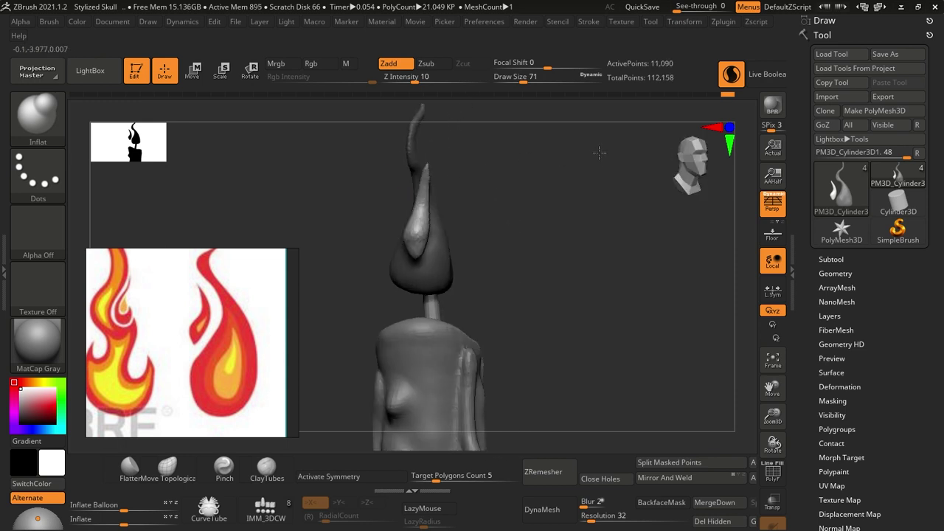
Set SnakeHook size to 80 and pull the side sphere into a tapered flame tongue.
key(w)
key(q)
key(w)
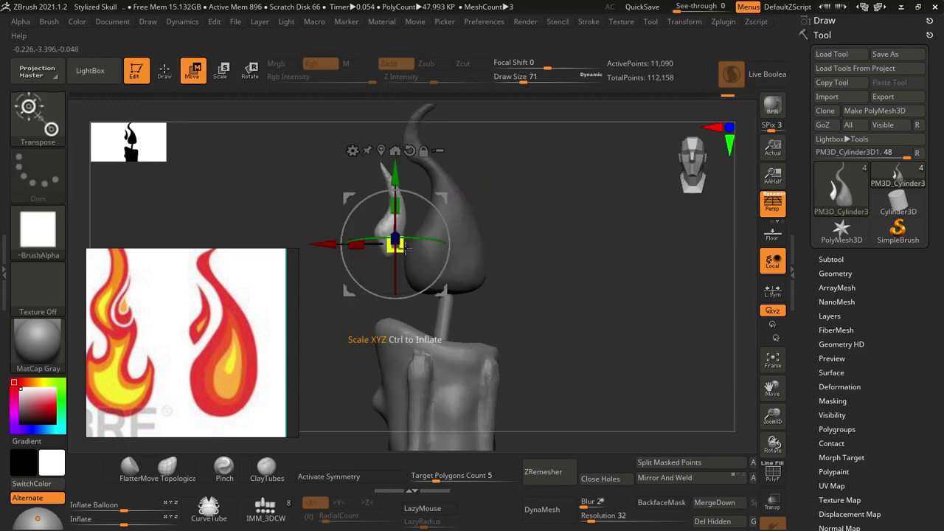
key(q)
mouse_move(531, 184)
right_down()
mouse_move(541, 208)
mouse_move(380, 234)
mouse_move(384, 225)
mouse_move(544, 217)
mouse_move(445, 218)
right_up()
text(bshs80)
key(Return)
drag(386, 210, 383, 196)
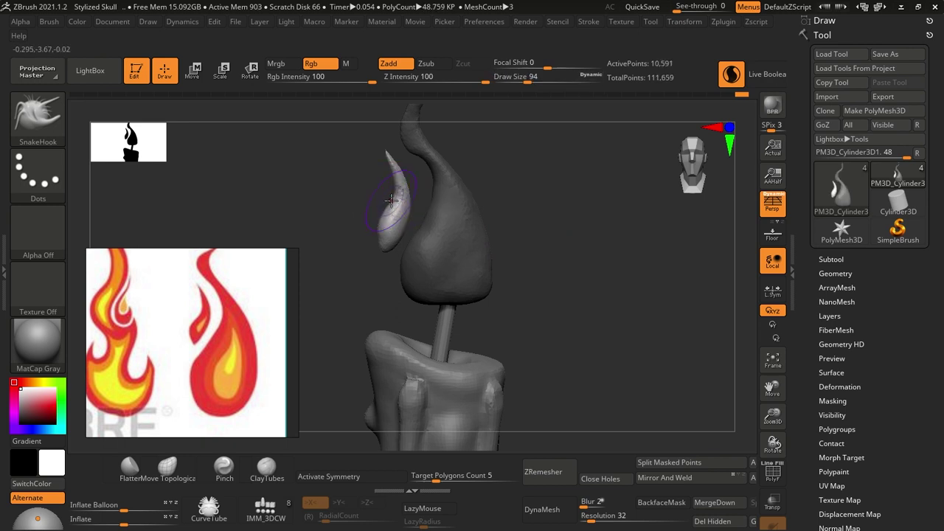
mouse_move(390, 199)
ctrl+right_down()
mouse_move(553, 162)
mouse_move(546, 285)
mouse_move(503, 244)
mouse_move(428, 205)
ctrl+right_up()
Select the skull PolySphere subtool and zoom in on the candle atop it.
key(b)
key(i)
key(n)
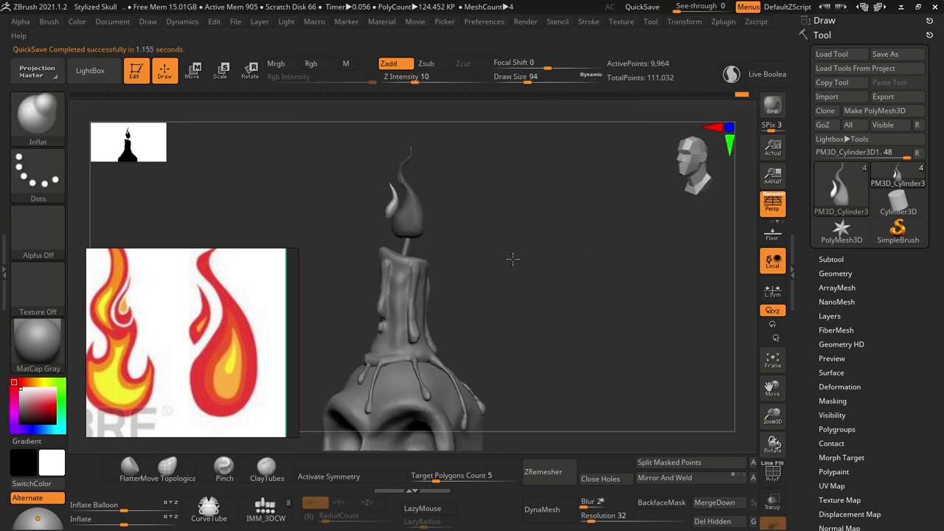
ctrl+right_drag(512, 258, 516, 332)
alt+click(398, 346)
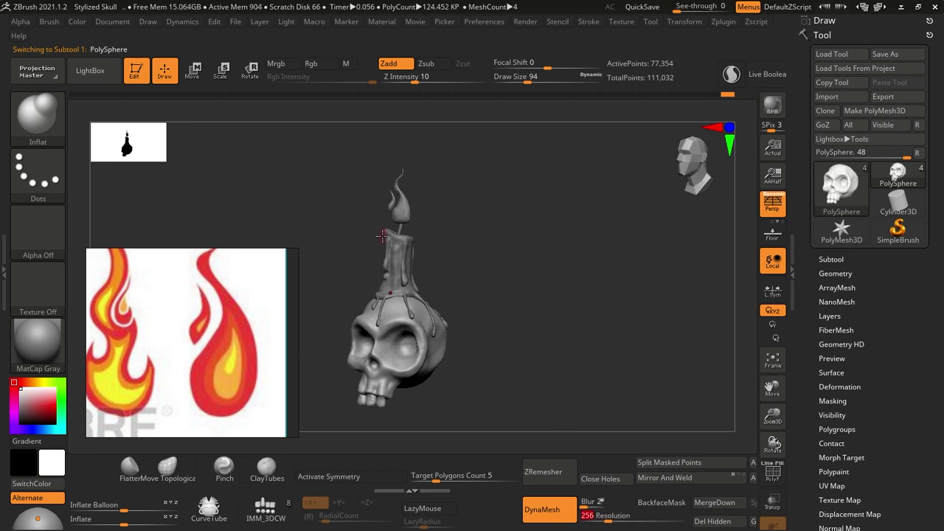
scroll(221, 339, down, 3)
scroll(221, 346, up, 2)
scroll(227, 345, up, 3)
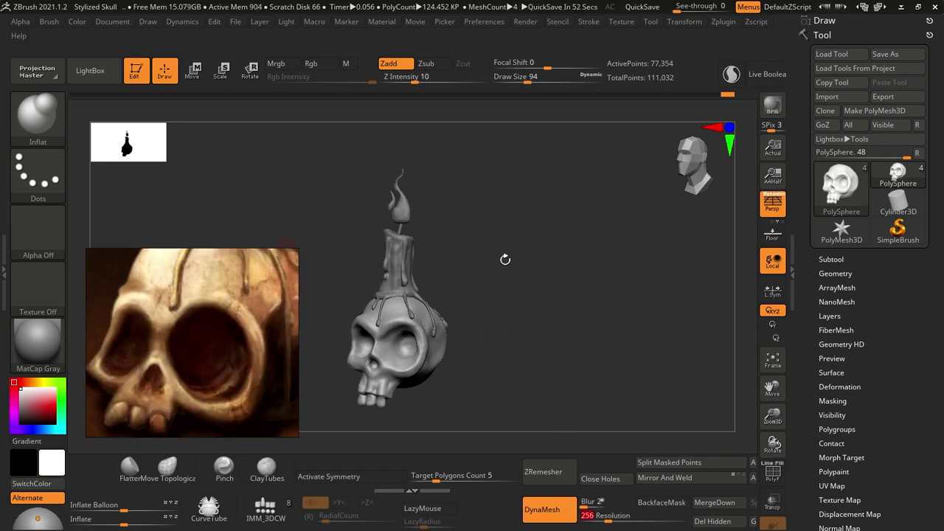
mouse_move(505, 259)
right_down()
mouse_move(598, 236)
mouse_move(673, 269)
mouse_move(688, 306)
mouse_move(535, 324)
mouse_move(456, 386)
mouse_move(508, 363)
mouse_move(432, 270)
right_up()
Load the Orb_Cracks brush from the LightBox brush library.
key(b)
key(c)
key(b)
key(b)
key(s)
key(t)
key(b)
key(comma)
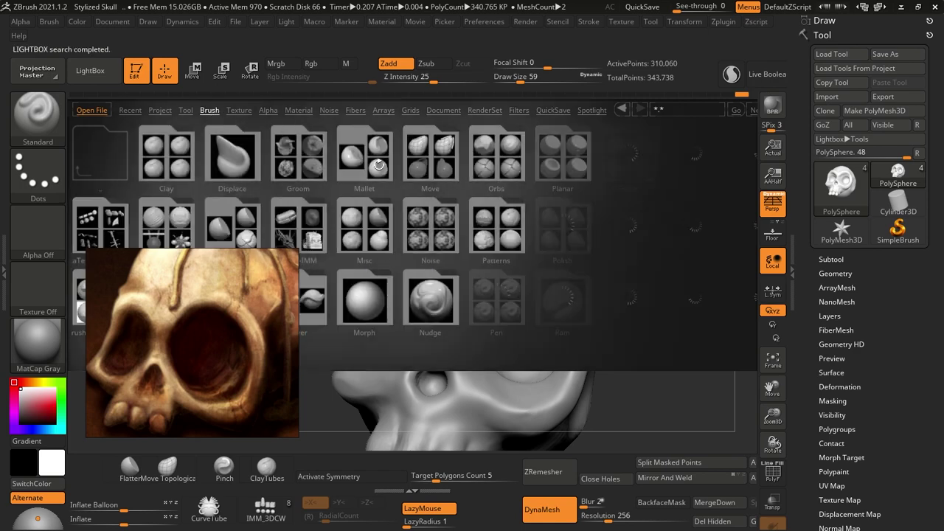
double_click(162, 95)
key(comma)
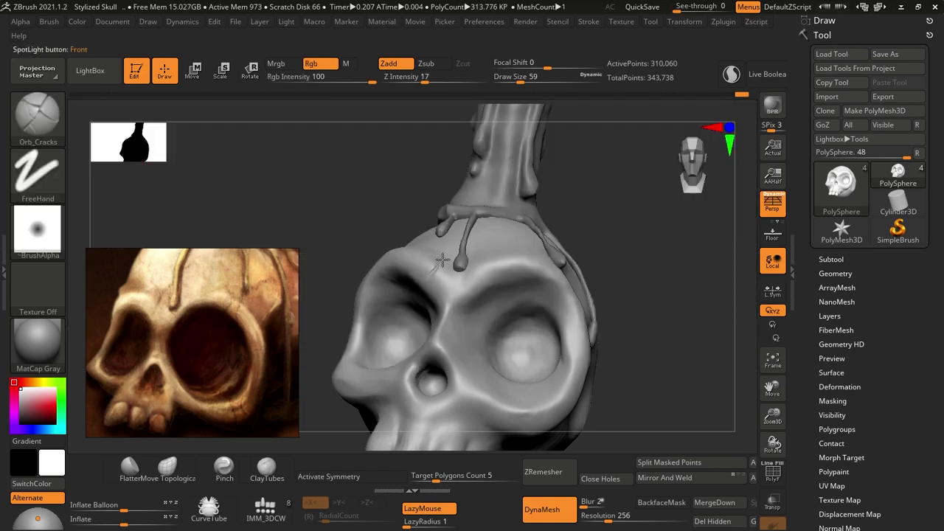
Turn the skull forward to a close three-quarter side view.
mouse_move(521, 291)
right_down()
mouse_move(716, 263)
mouse_move(542, 280)
mouse_move(544, 289)
mouse_move(642, 253)
mouse_move(564, 180)
right_up()
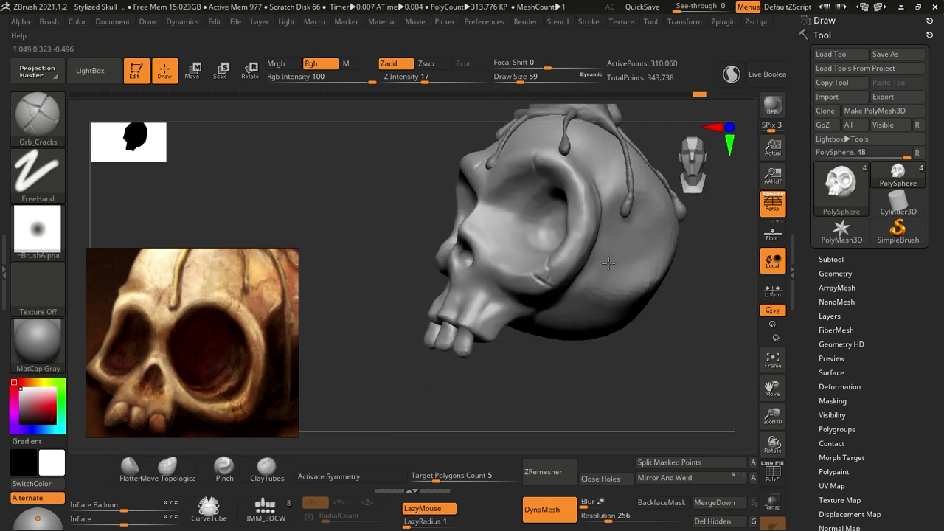
right_drag(397, 280, 447, 211)
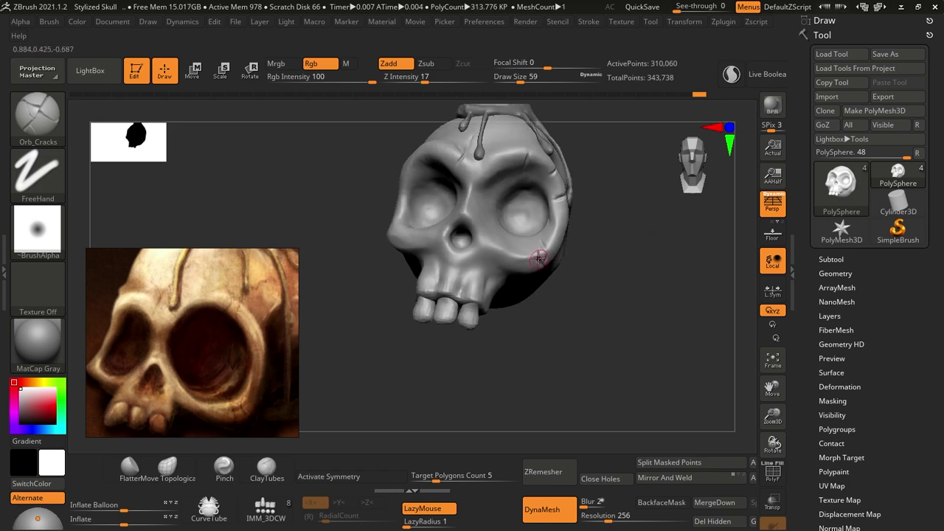
mouse_move(475, 154)
right_down()
mouse_move(632, 263)
mouse_move(523, 298)
mouse_move(675, 269)
mouse_move(569, 295)
mouse_move(407, 213)
mouse_move(465, 263)
mouse_move(638, 253)
mouse_move(500, 334)
right_up()
Sculpt the skull's side with DamStandard, TrimDynamic, Standard and Clay brushes.
key(b)
key(d)
key(s)
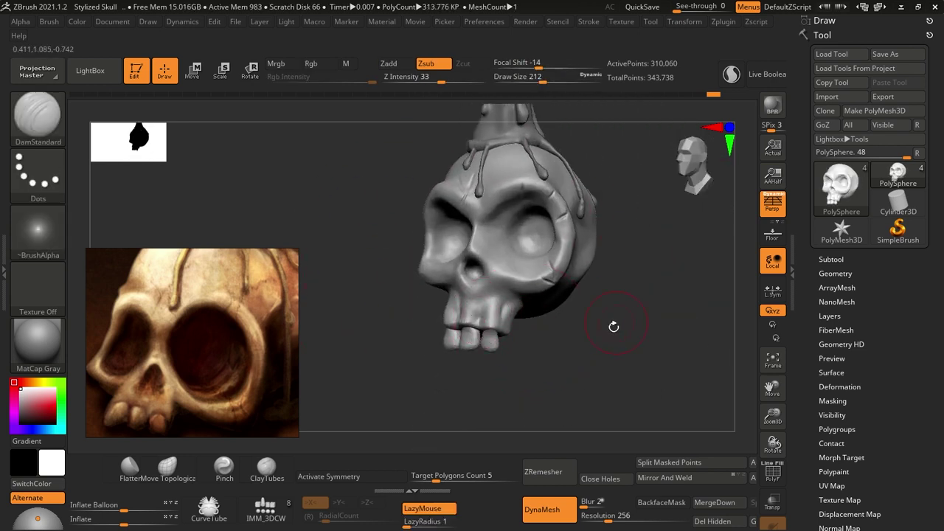
mouse_move(614, 326)
right_down()
mouse_move(478, 331)
mouse_move(480, 306)
mouse_move(478, 318)
mouse_move(605, 332)
mouse_move(568, 362)
right_up()
key(b)
key(t)
key(d)
key(b)
key(s)
key(t)
key(b)
key(c)
key(l)
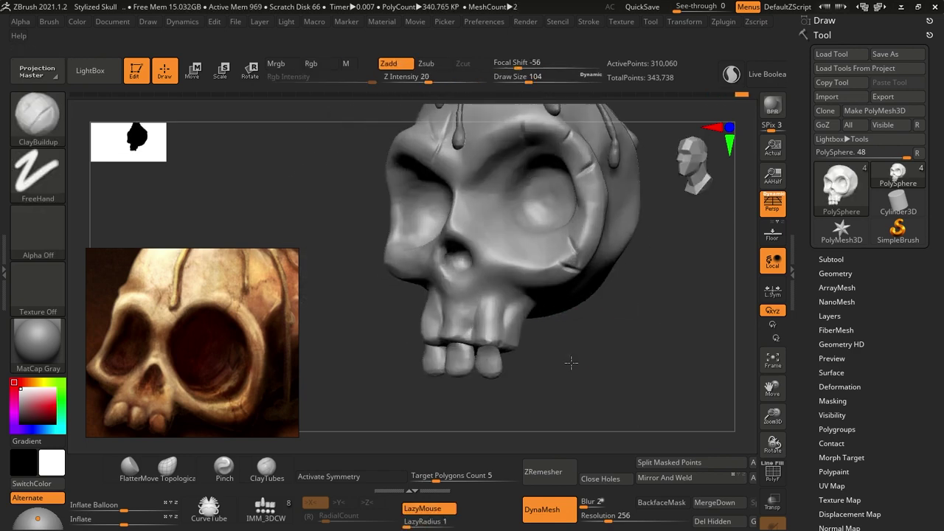
right_drag(453, 319, 421, 337)
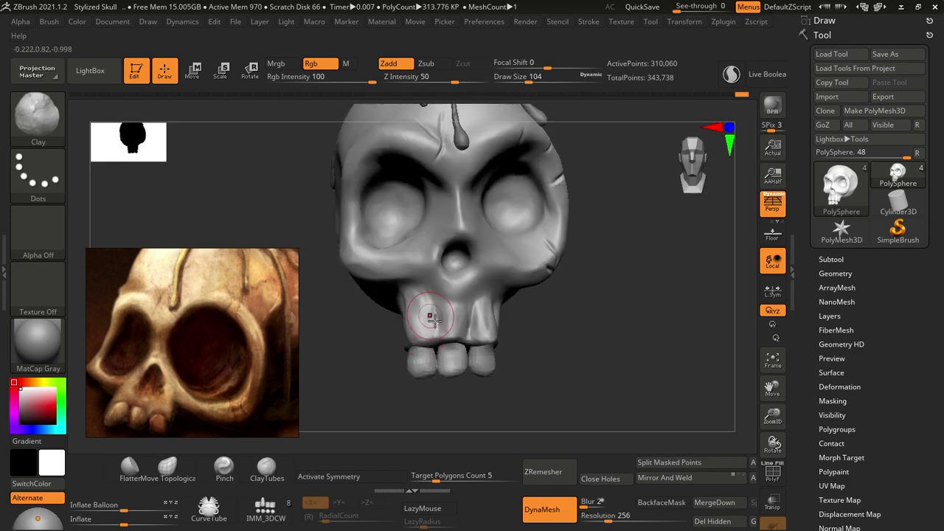
Carve creases and trim flat planes across the skull from top and three-quarter views.
key(b)
key(d)
key(s)
mouse_move(487, 329)
right_down()
mouse_move(505, 340)
mouse_move(465, 343)
mouse_move(516, 310)
mouse_move(638, 269)
mouse_move(518, 329)
right_up()
key(b)
key(t)
key(d)
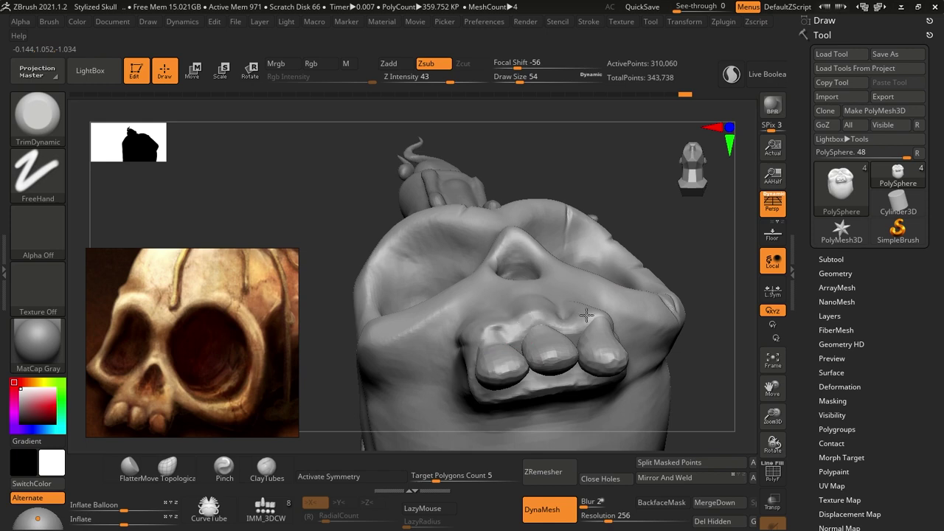
mouse_move(586, 315)
right_down()
mouse_move(653, 255)
mouse_move(665, 293)
mouse_move(625, 333)
mouse_move(536, 303)
right_up()
scroll(204, 386, down, 3)
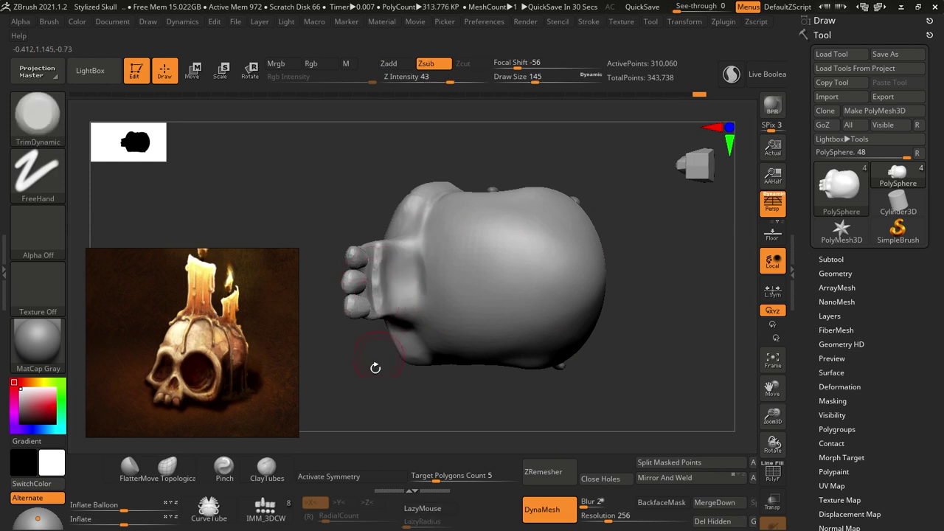
mouse_move(374, 367)
mouse_down()
mouse_move(453, 337)
mouse_move(618, 211)
mouse_up()
mouse_move(546, 265)
mouse_down()
mouse_move(654, 276)
mouse_move(610, 233)
mouse_up()
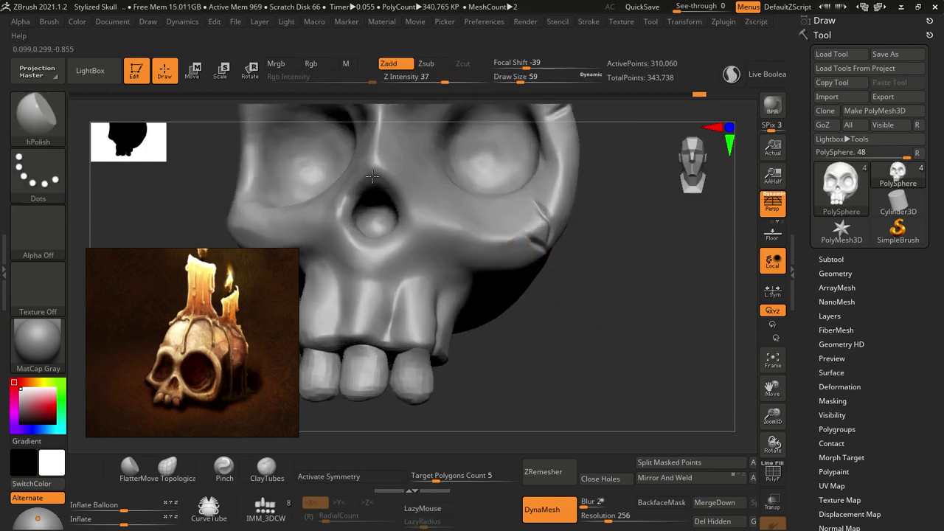
right_drag(384, 239, 402, 303)
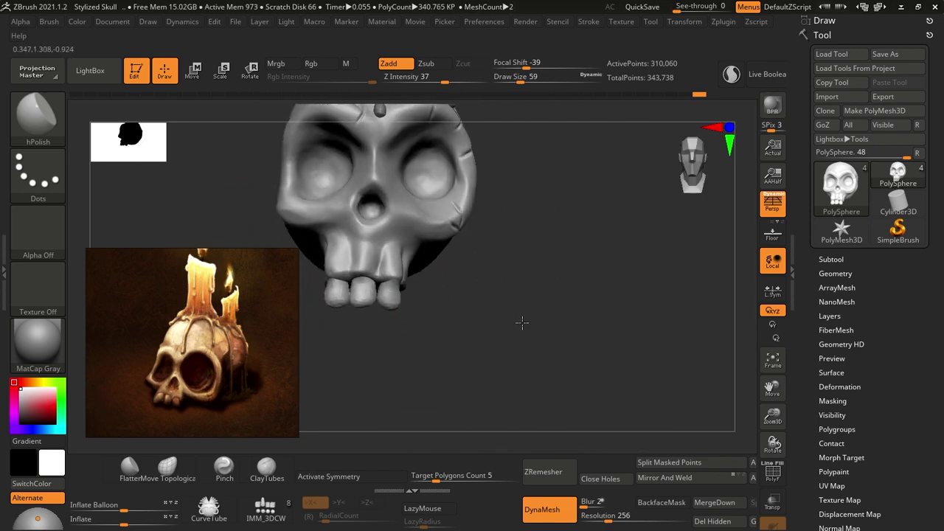
mouse_move(401, 302)
right_down()
mouse_move(497, 323)
mouse_move(518, 340)
right_up()
Check polygroups with Polyframe and refine the front teeth with a smaller brush.
key(shift+f)
key(shift+f)
right_drag(432, 213, 460, 258)
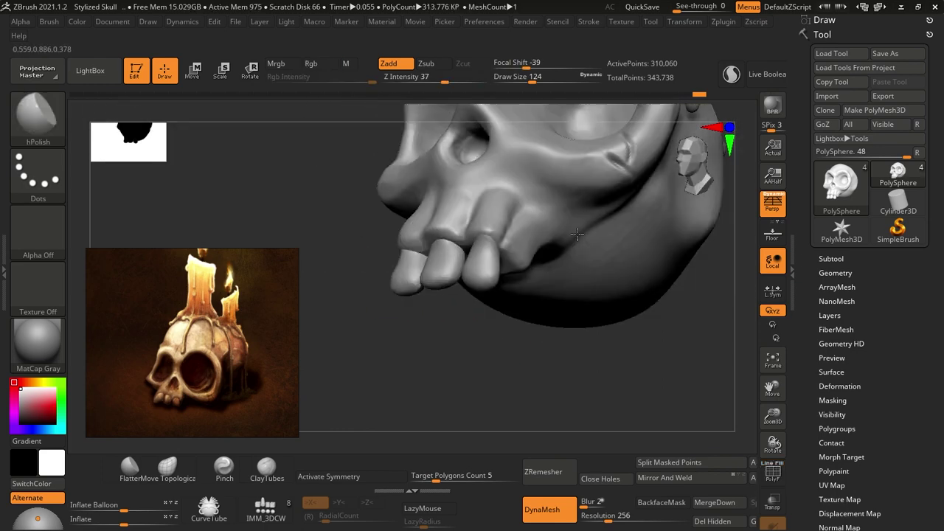
key(s)
drag(461, 258, 456, 258)
mouse_move(456, 258)
right_down()
mouse_move(411, 327)
mouse_move(412, 270)
mouse_move(561, 295)
right_up()
key(shift+f)
key(shift+f)
mouse_move(594, 253)
right_down()
mouse_move(649, 266)
mouse_move(551, 276)
mouse_move(368, 243)
mouse_move(442, 317)
mouse_move(685, 327)
mouse_move(557, 330)
mouse_move(561, 288)
right_up()
key(s)
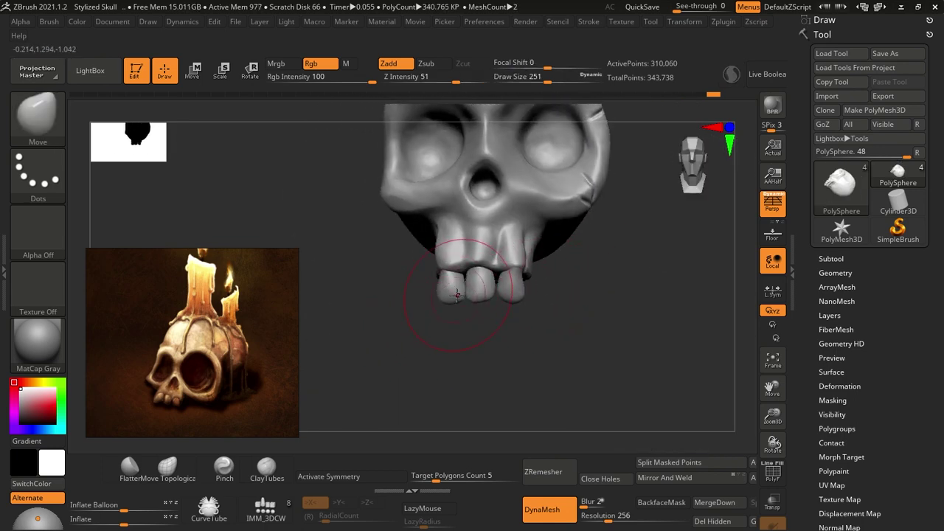
Solo each tooth piece in turn and sculpt it individually.
ctrl+shift+click(461, 280)
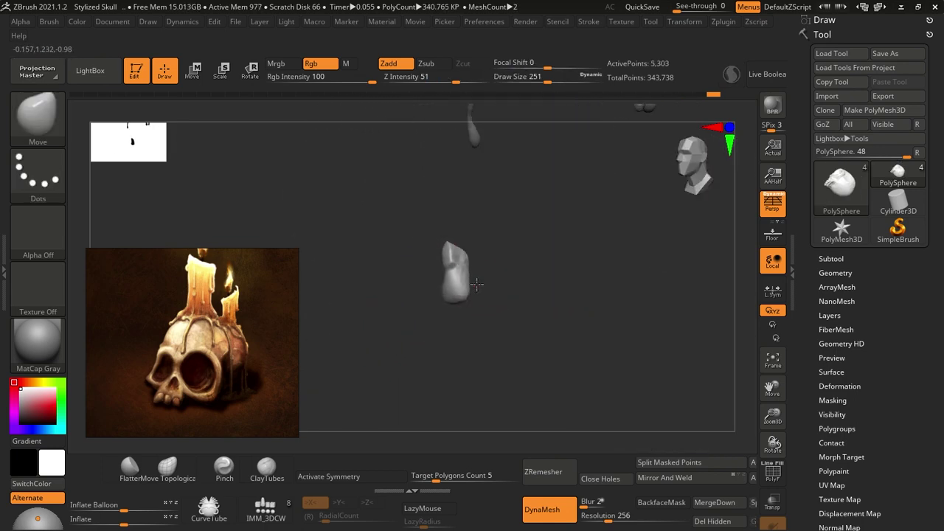
ctrl+shift+click(558, 343)
ctrl+shift+click(480, 264)
ctrl+shift+click(558, 286)
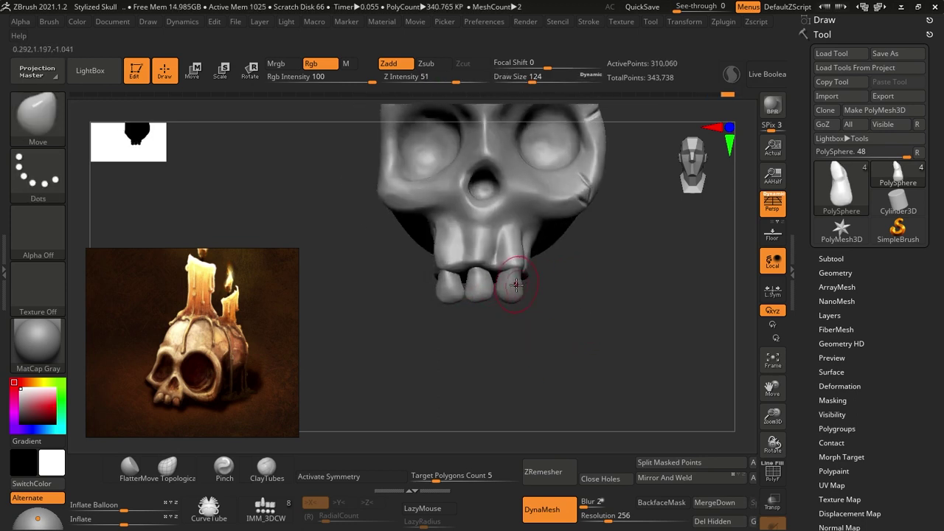
ctrl+shift+click(515, 271)
drag(515, 267, 549, 314)
ctrl+shift+click(558, 320)
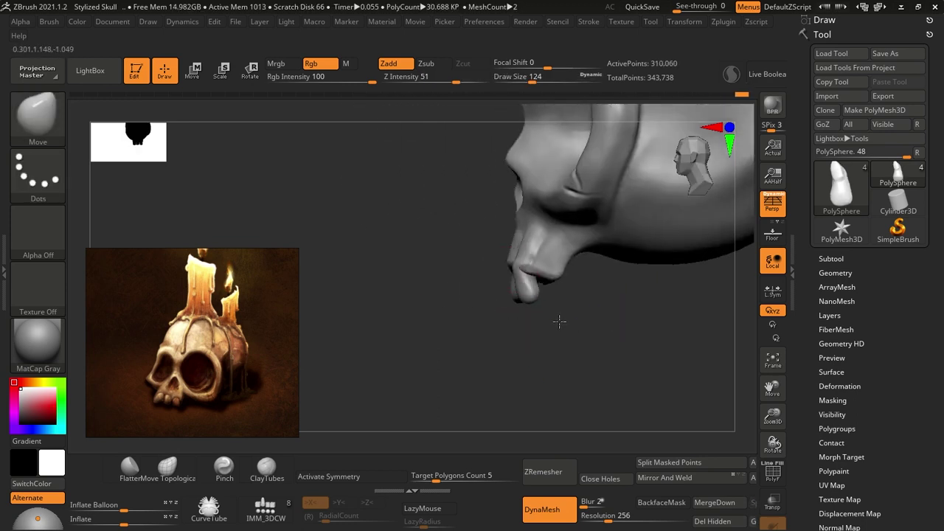
ctrl+shift+click(516, 270)
Smooth the teeth and turn Solo off to show the whole skull and candle.
ctrl+shift+click(493, 334)
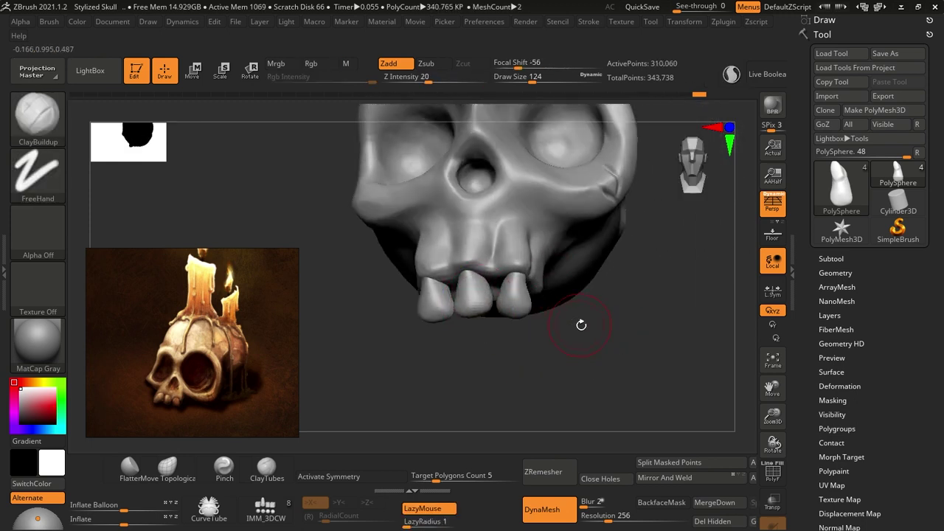
ctrl+shift+click(579, 320)
ctrl+shift+click(616, 346)
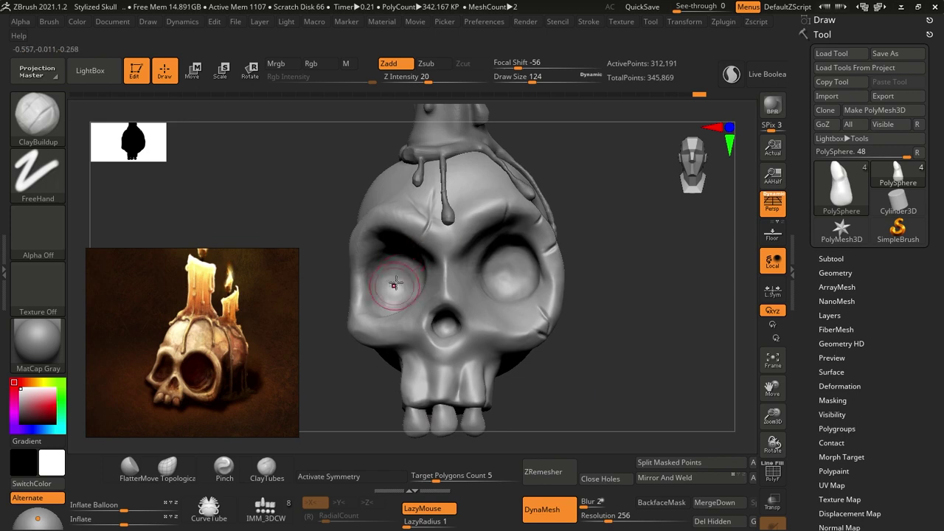
Load Orb_Slah_Curve and carve slash cuts around the skull's sides, back and top.
key(b)
key(d)
key(s)
key(comma)
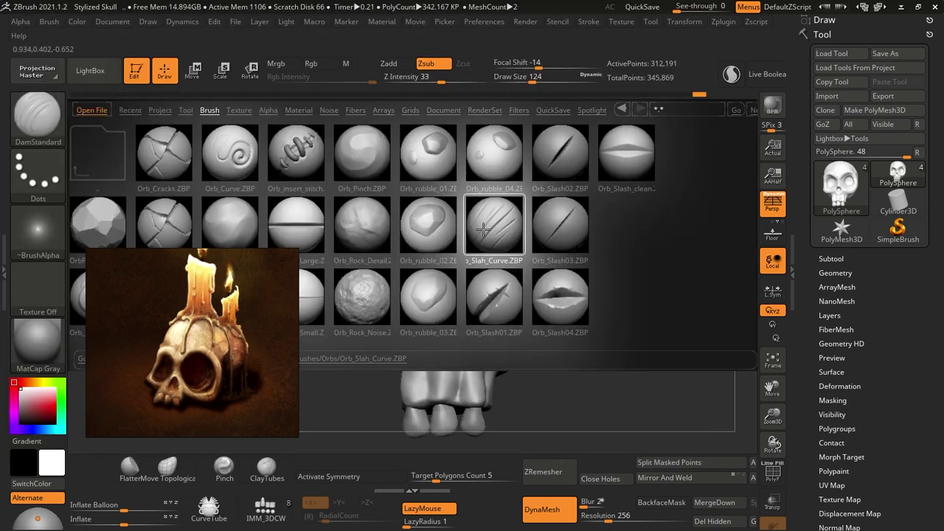
double_click(489, 248)
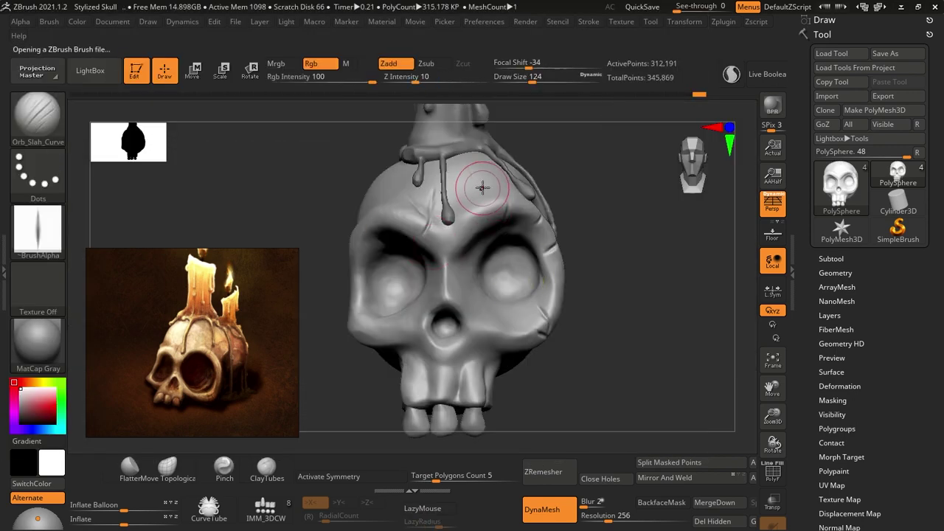
right_drag(536, 321, 648, 221)
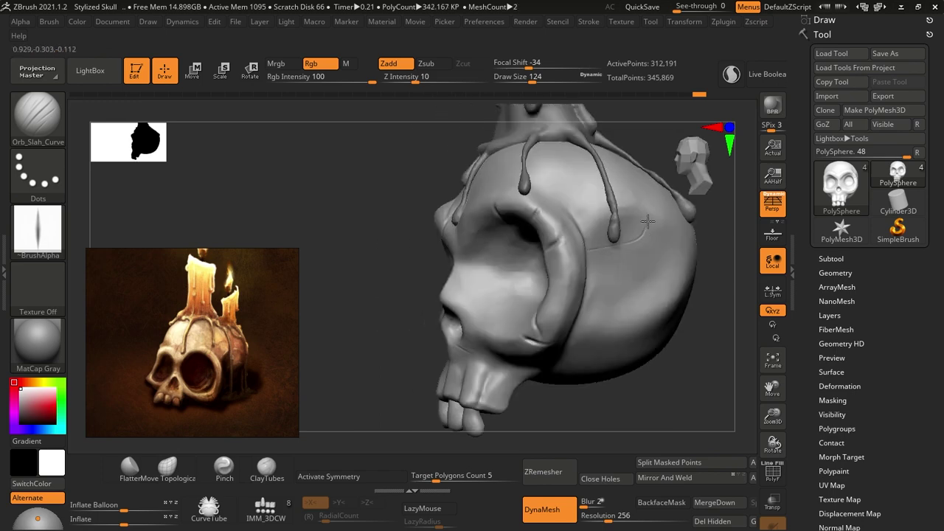
mouse_move(571, 162)
right_down()
mouse_move(331, 246)
mouse_move(612, 247)
mouse_move(652, 289)
mouse_move(610, 236)
right_up()
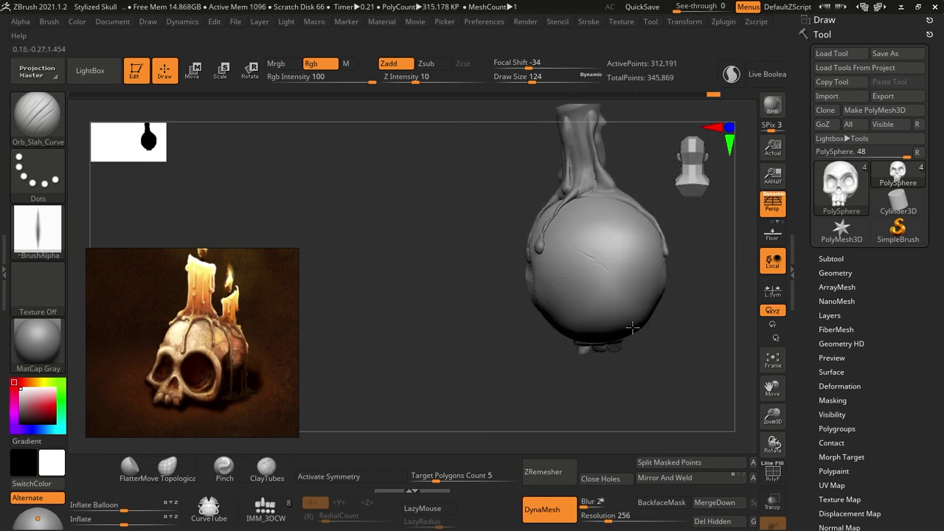
right_drag(632, 326, 597, 308)
mouse_move(580, 251)
right_down()
mouse_move(594, 256)
mouse_move(516, 310)
mouse_move(474, 362)
mouse_move(585, 287)
mouse_move(705, 273)
mouse_move(582, 332)
mouse_move(665, 219)
mouse_move(543, 290)
mouse_move(548, 276)
right_up()
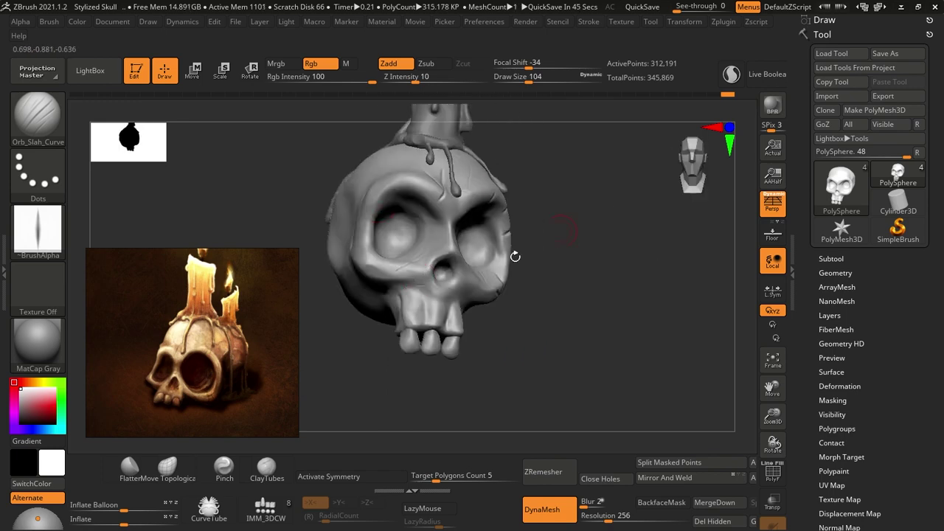
Load Orb_Cracks2 and carve cracks across the skull from three-quarter and side views.
key(comma)
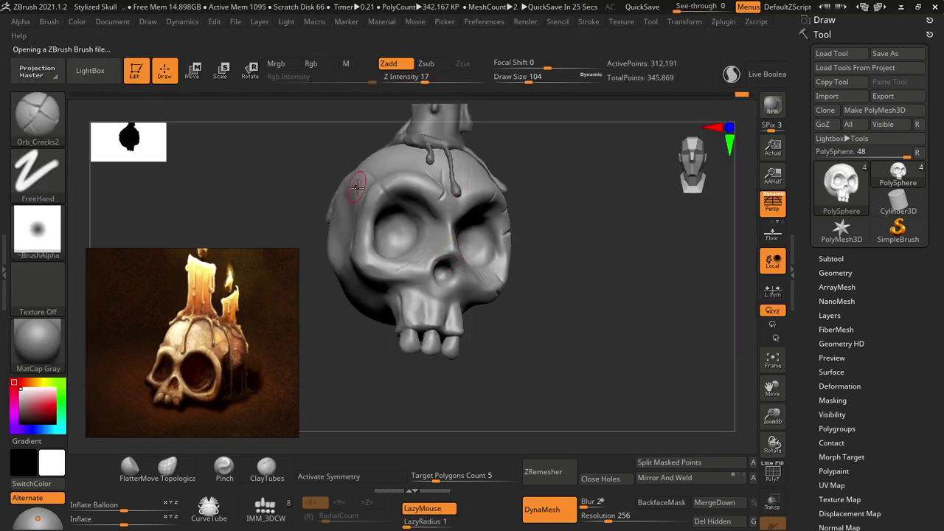
drag(356, 187, 539, 170)
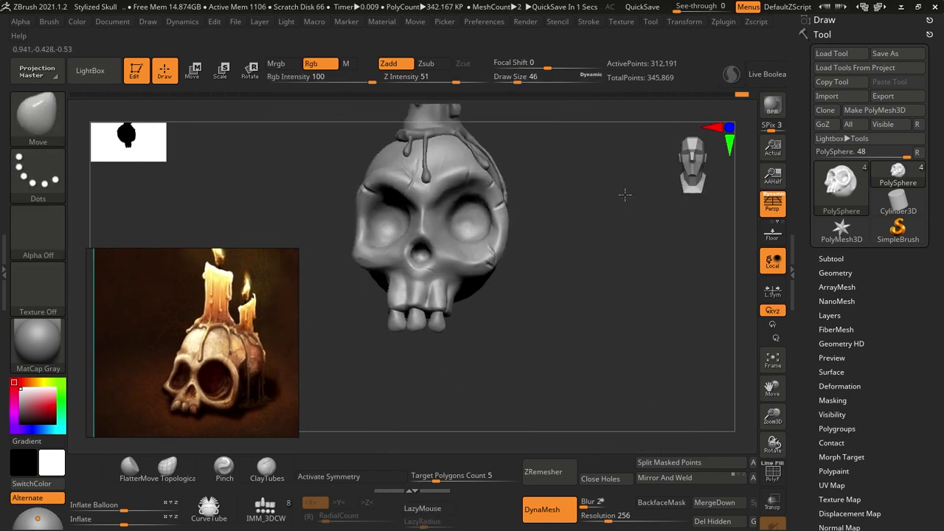
mouse_move(624, 194)
mouse_down()
mouse_move(659, 253)
mouse_move(475, 262)
mouse_up()
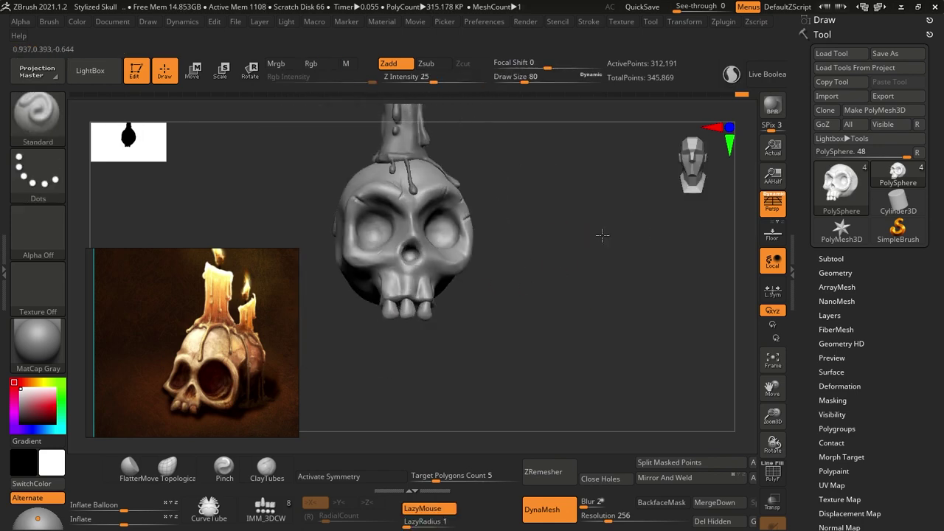
drag(603, 235, 582, 234)
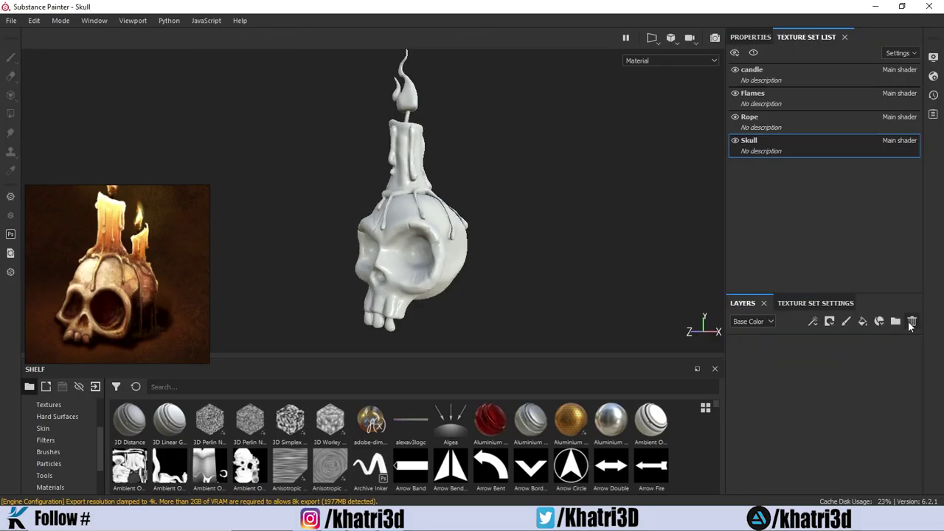
Add a fill layer coloured with a tan bone tone eyedropped from the reference.
click(862, 321)
click(820, 220)
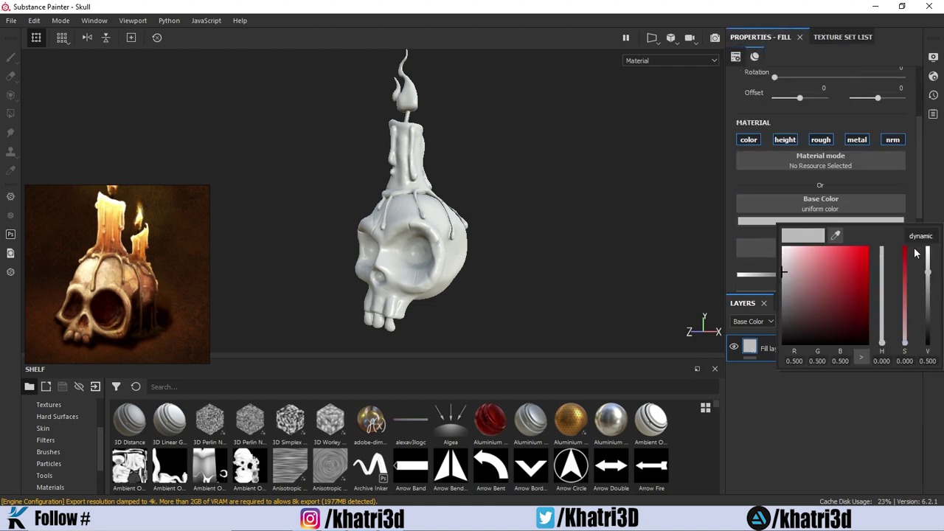
click(837, 238)
click(110, 279)
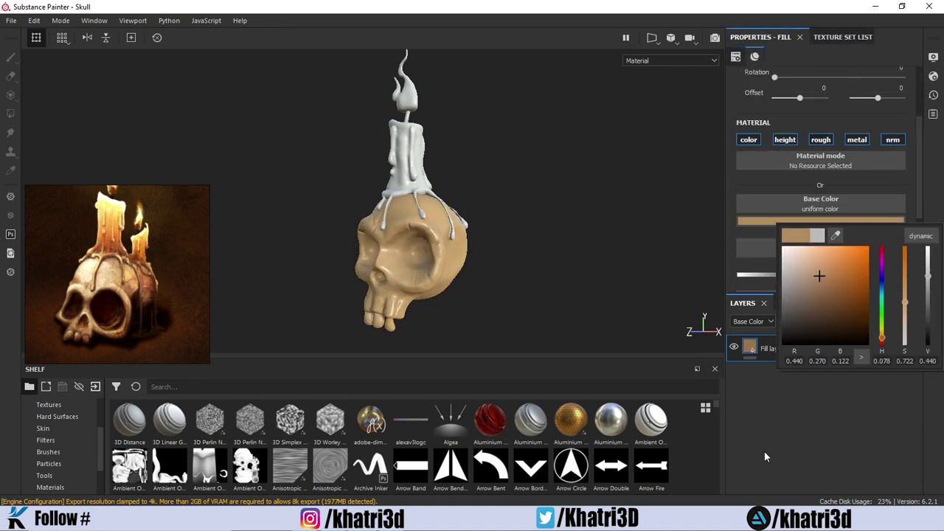
scroll(820, 185, down, 1)
scroll(820, 184, down, 1)
click(819, 150)
drag(904, 231, 906, 254)
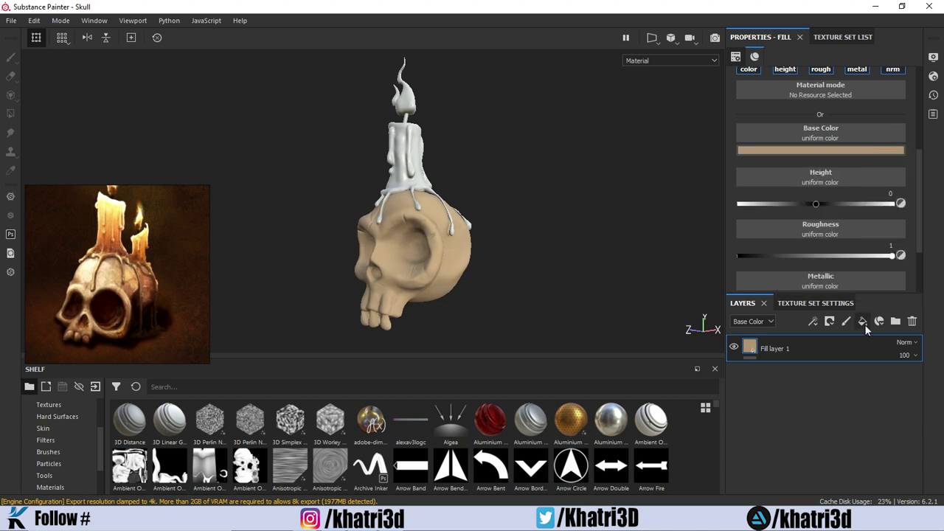
Add a second tan fill layer and give it a black mask.
click(862, 321)
scroll(811, 185, up, 1)
click(834, 175)
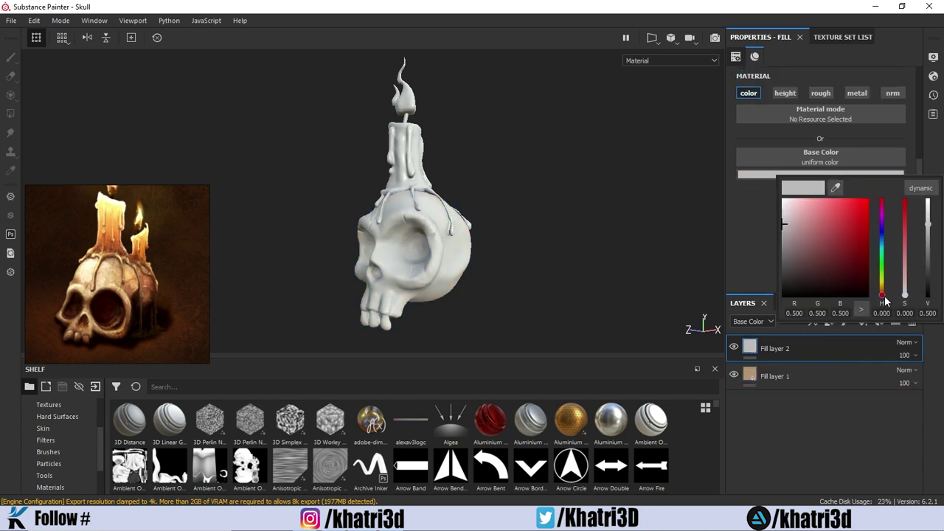
click(749, 374)
click(878, 321)
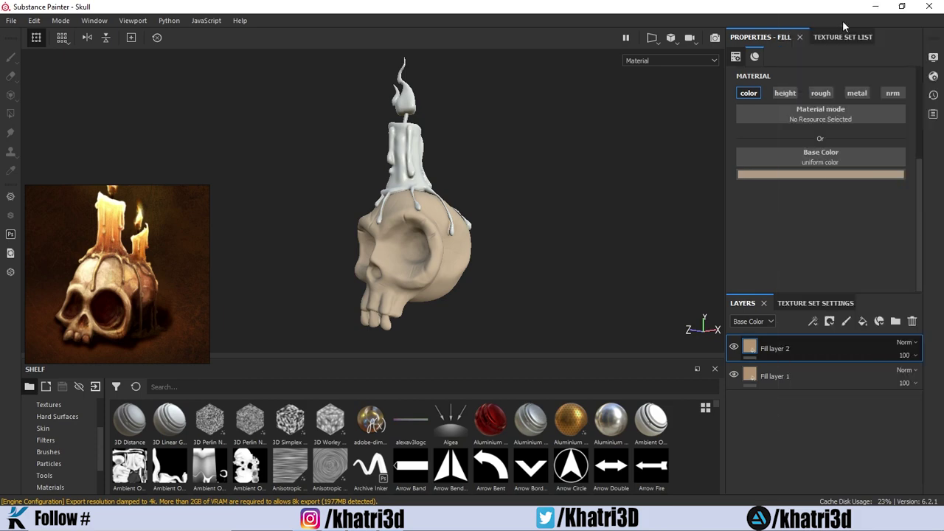
right_click(771, 348)
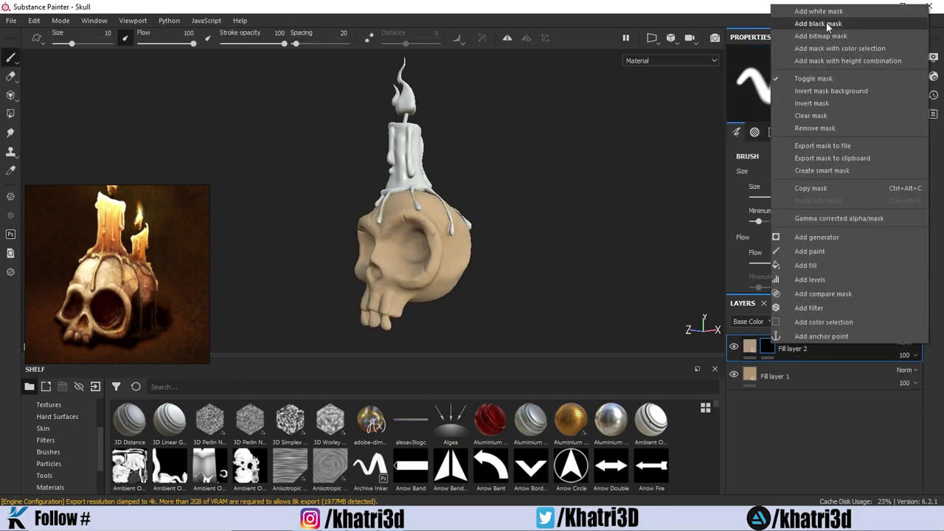
Drive Fill layer 2's mask with a Curvature generator and darken its colour.
click(828, 251)
click(823, 75)
click(916, 112)
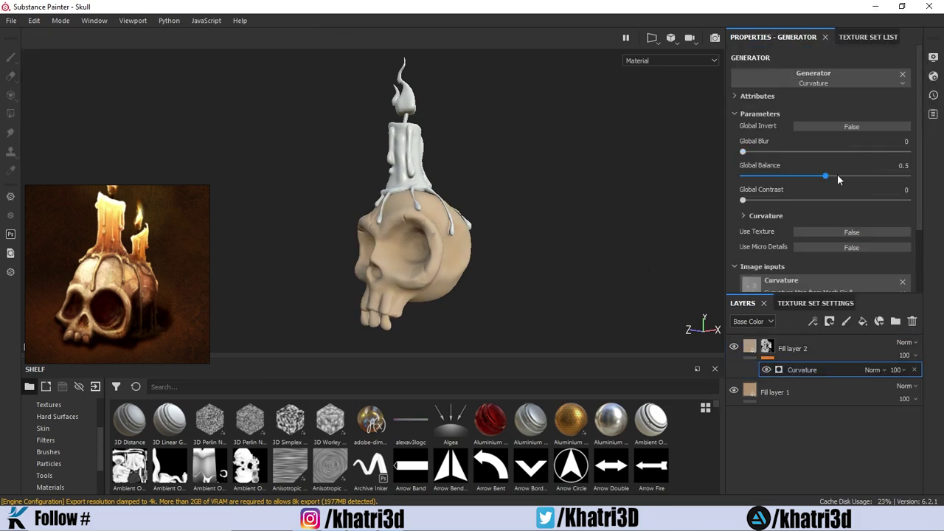
click(749, 347)
click(820, 175)
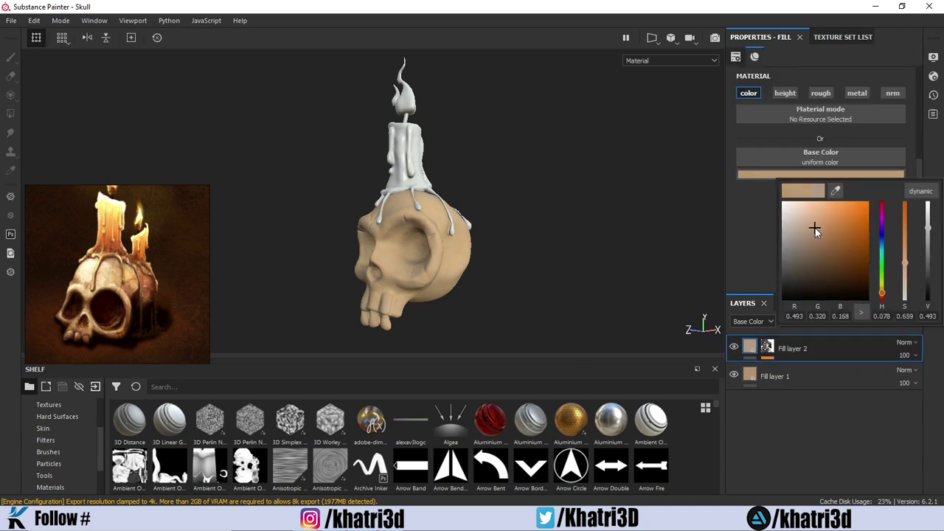
drag(815, 226, 828, 243)
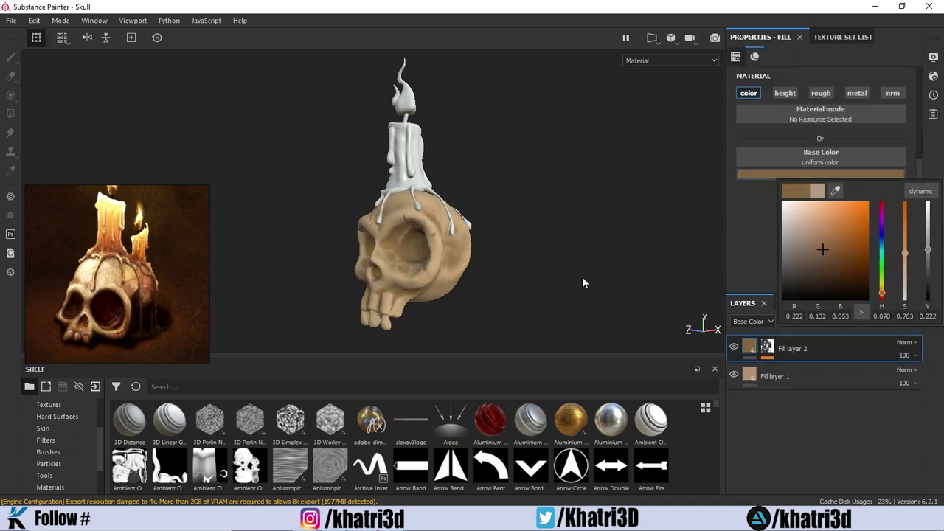
Lighten the base colour of Fill layer 1.
alt+drag(583, 282, 548, 242)
click(775, 376)
click(820, 175)
click(799, 232)
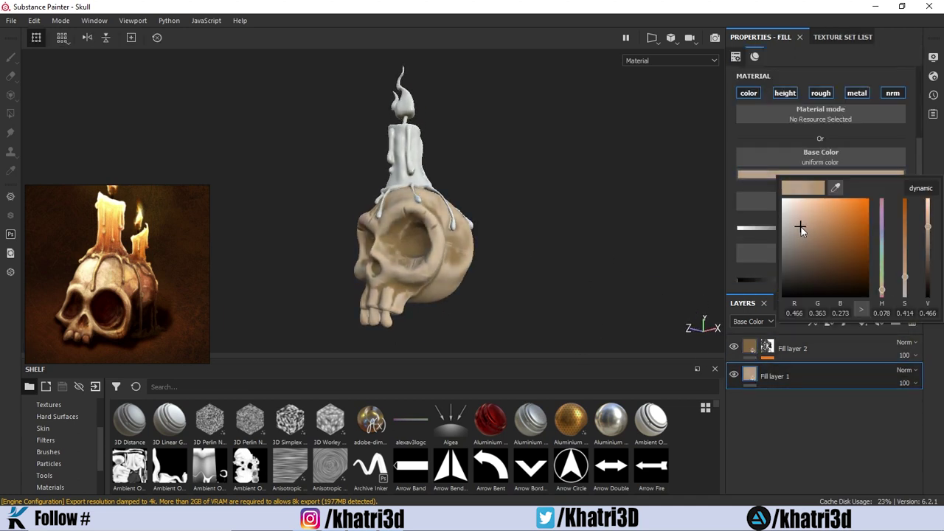
mouse_move(623, 239)
alt+mouse_down()
mouse_move(516, 258)
mouse_move(531, 225)
mouse_move(700, 330)
alt+mouse_up()
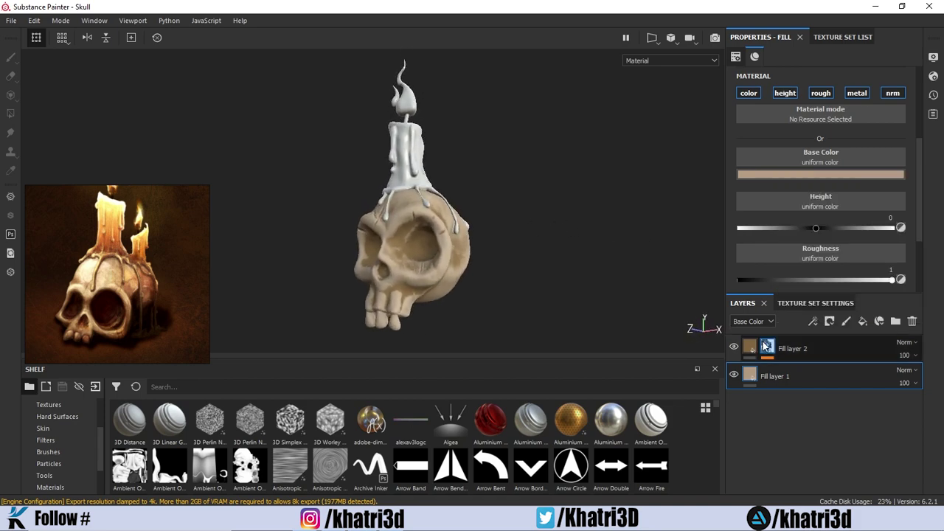
click(825, 354)
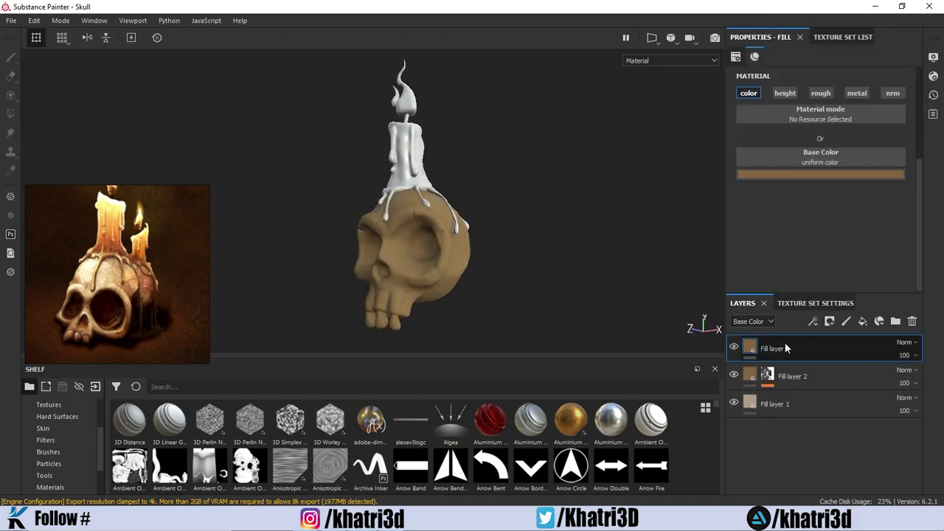
Mask the top fill layer with a Dirt generator, raising Dirt Level and Grunge Amount.
click(811, 241)
click(817, 83)
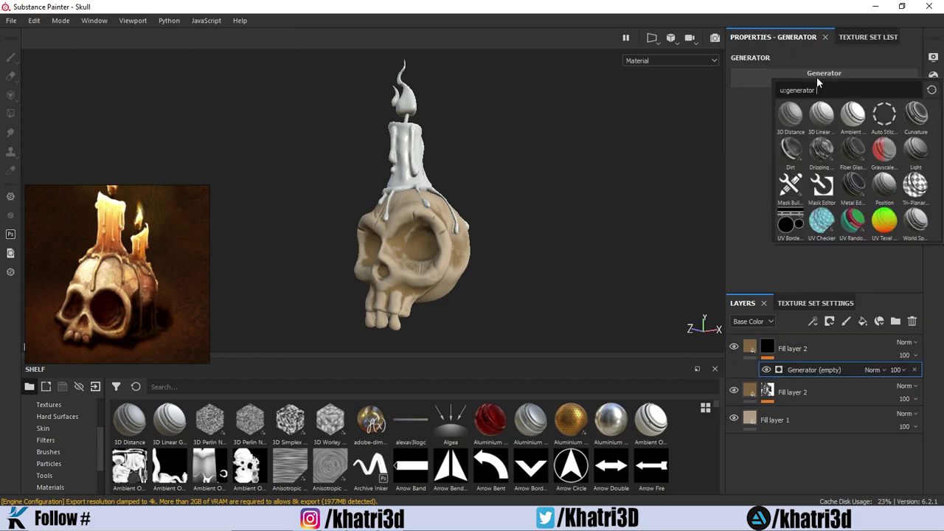
click(790, 150)
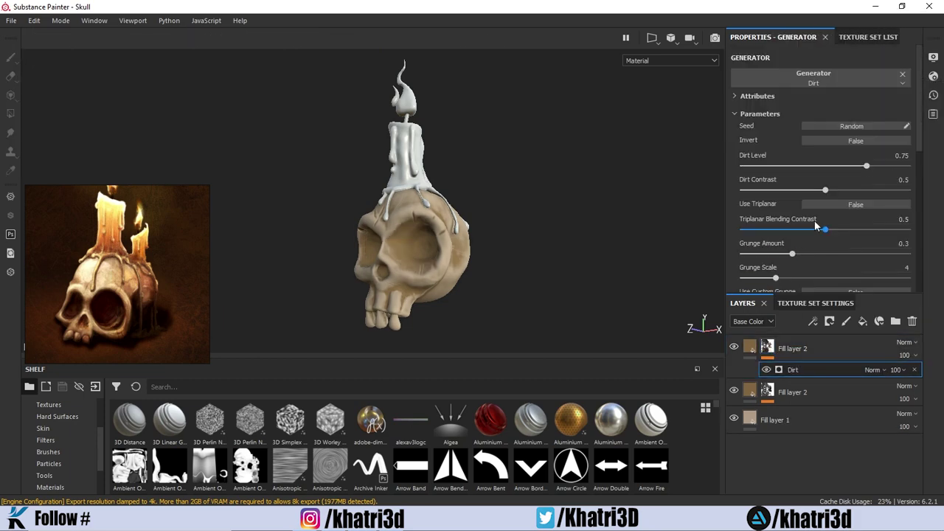
drag(782, 165, 879, 193)
drag(793, 257, 797, 254)
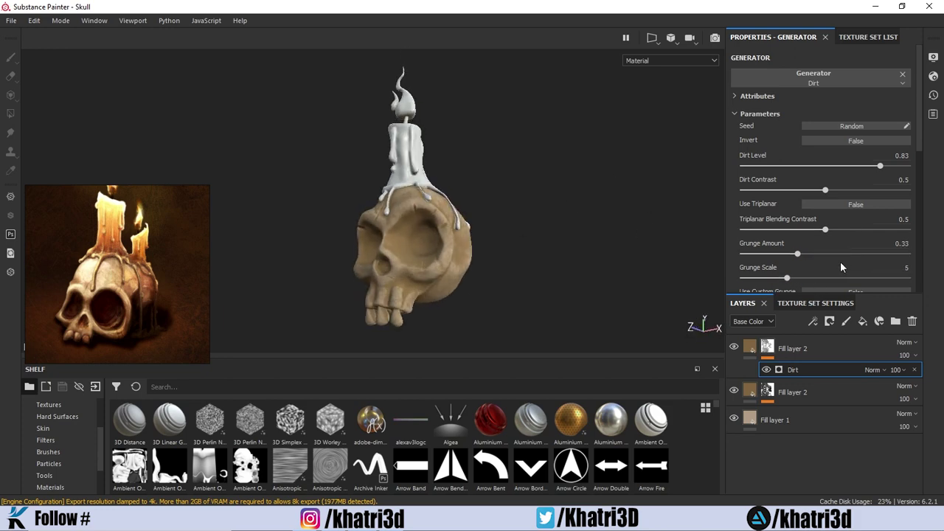
scroll(841, 267, down, 5)
scroll(841, 267, up, 5)
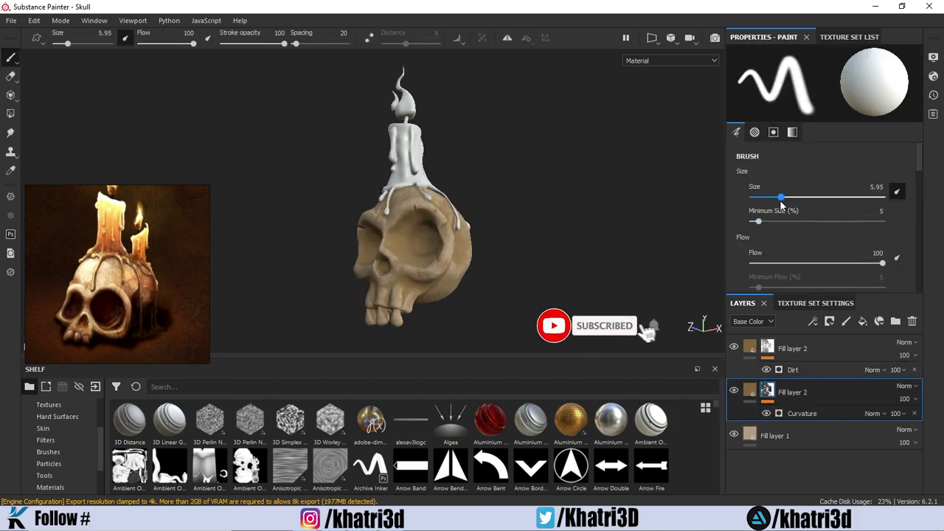
Raise Fill layer 2's Curvature mask balance to 0.67.
click(801, 413)
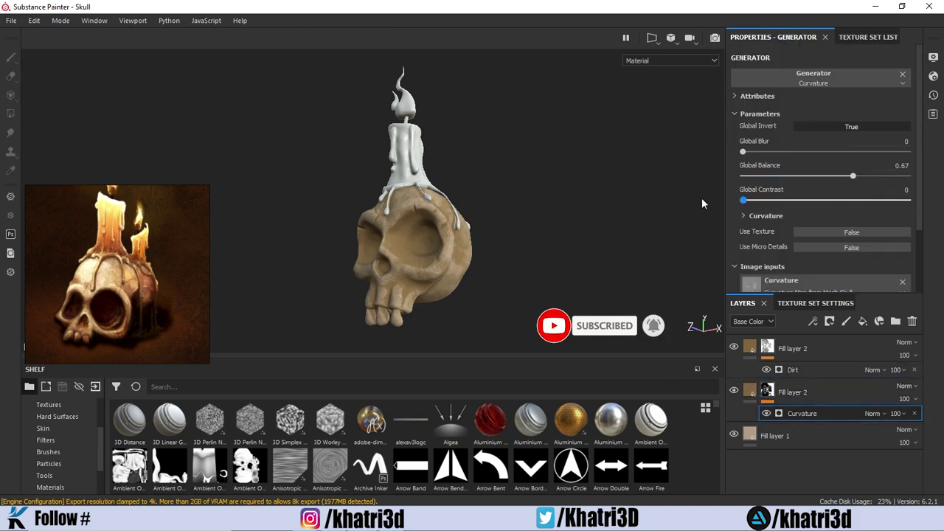
scroll(811, 214, down, 3)
scroll(811, 214, up, 3)
mouse_move(664, 236)
alt+mouse_down()
mouse_move(545, 242)
mouse_move(617, 259)
mouse_move(553, 266)
alt+mouse_up()
click(760, 341)
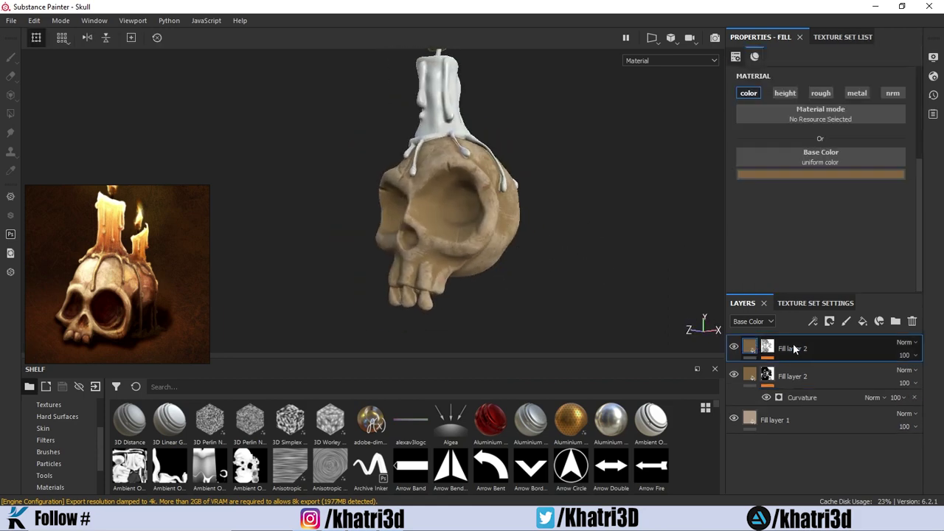
Duplicate the brown fill layer again and clear the new top copy's mask to black.
key(ctrl+d)
click(767, 352)
right_click(767, 352)
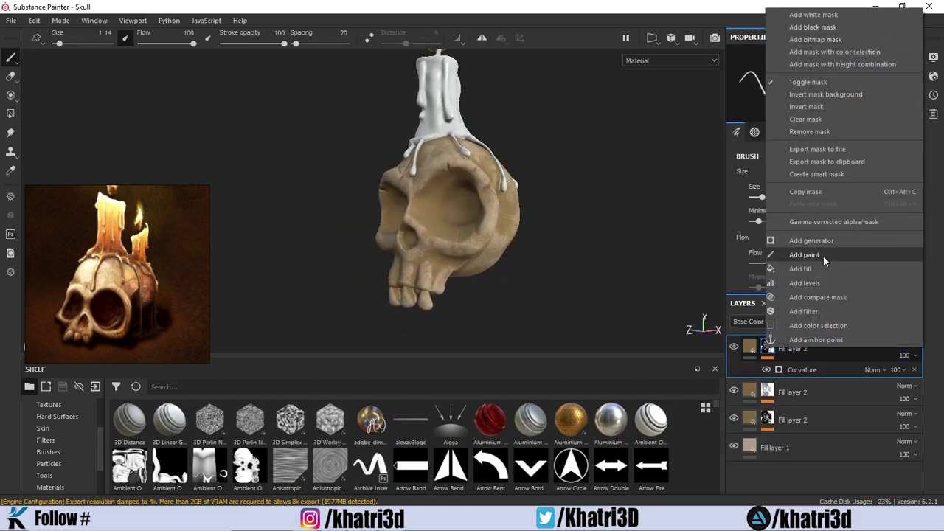
right_click(793, 348)
click(812, 27)
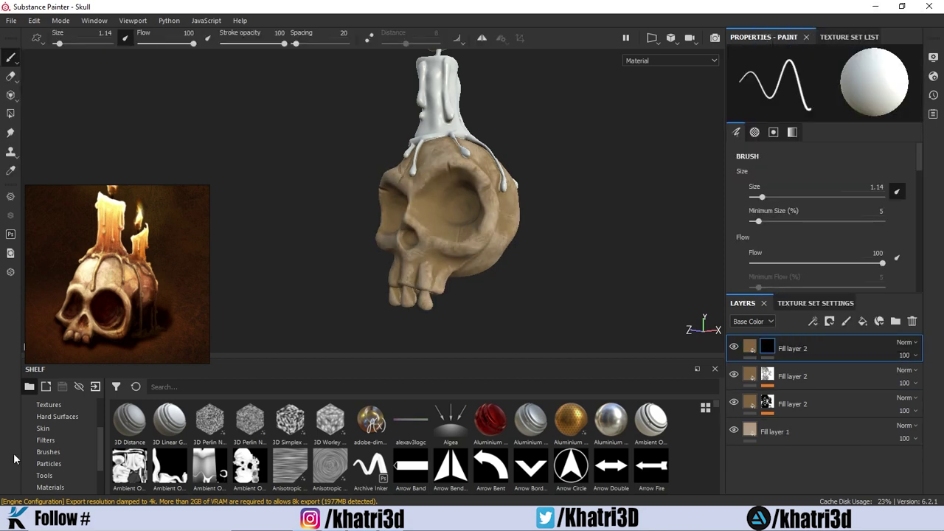
Pick the Cotton brush and paint a short stroke over the skull's front teeth.
scroll(63, 472, down, 3)
click(63, 474)
scroll(368, 435, down, 3)
click(290, 406)
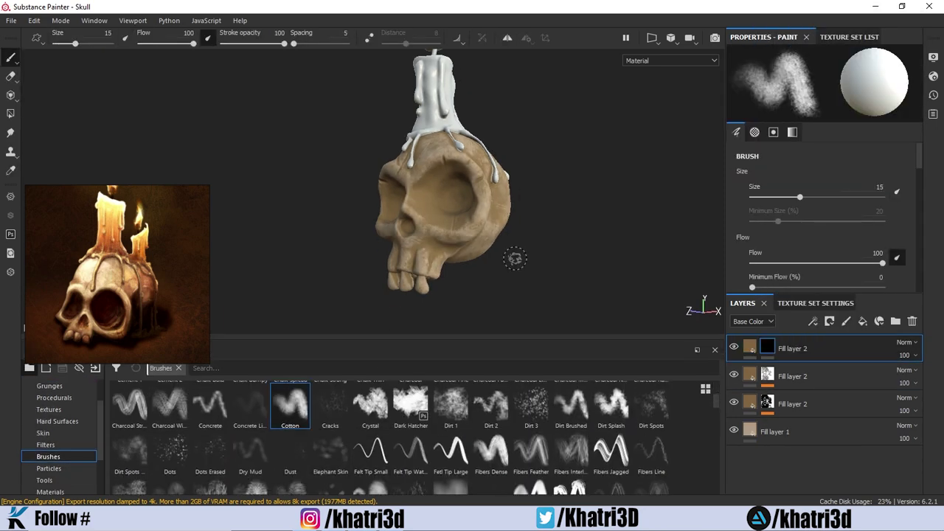
scroll(437, 279, up, 3)
scroll(437, 279, up, 2)
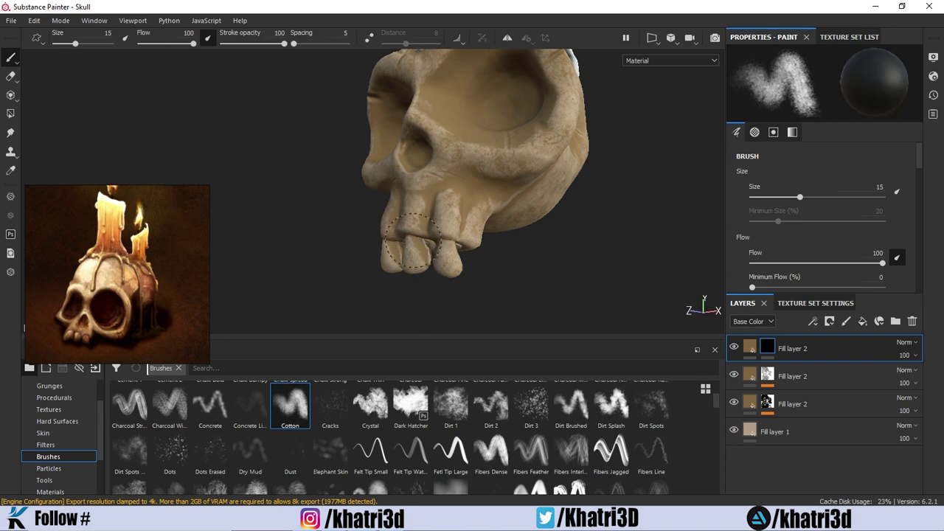
drag(419, 253, 414, 247)
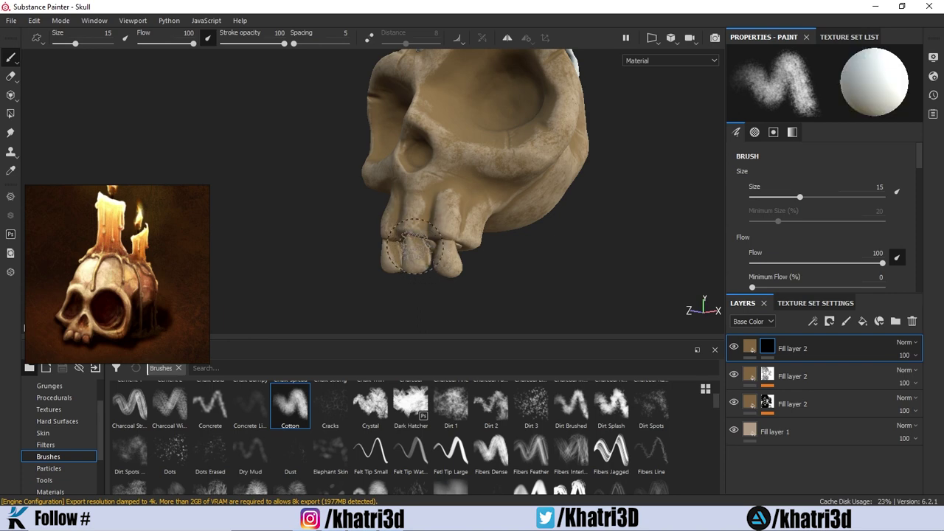
Move the blanked copy down to the third slot and add a paint effect above Dirt on the top layer's mask.
drag(793, 348, 792, 403)
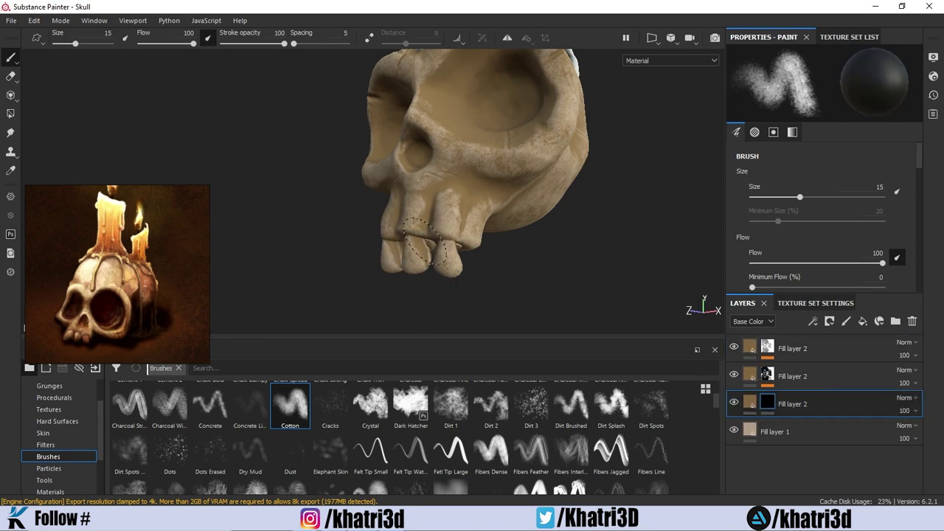
scroll(345, 416, up, 2)
click(491, 402)
click(846, 353)
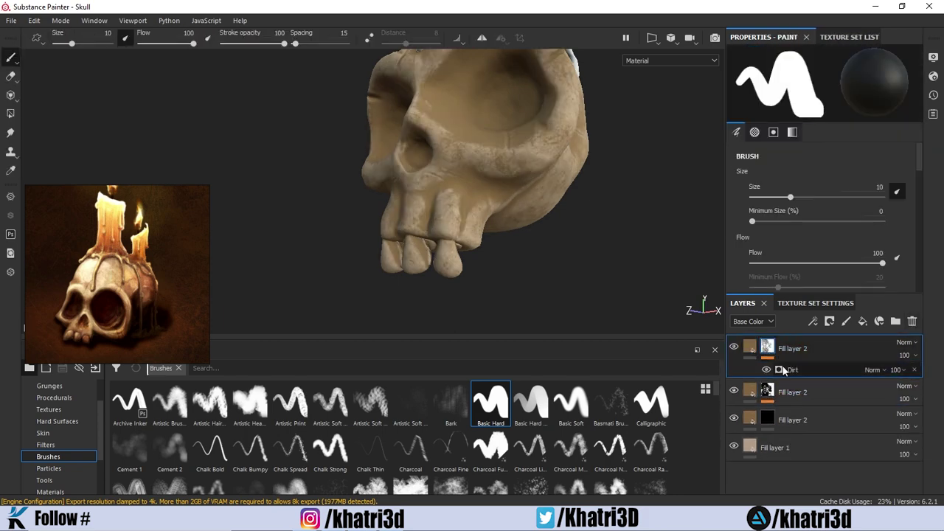
right_click(783, 369)
click(824, 396)
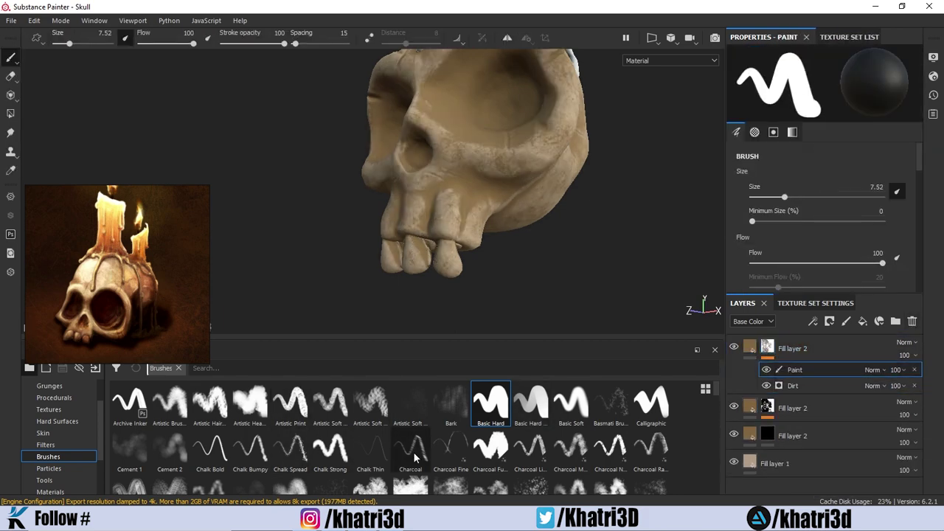
Select the Dirt 1 brush and shrink it to about 8.84 for a closer frontal view of the skull.
scroll(413, 442, down, 2)
click(290, 404)
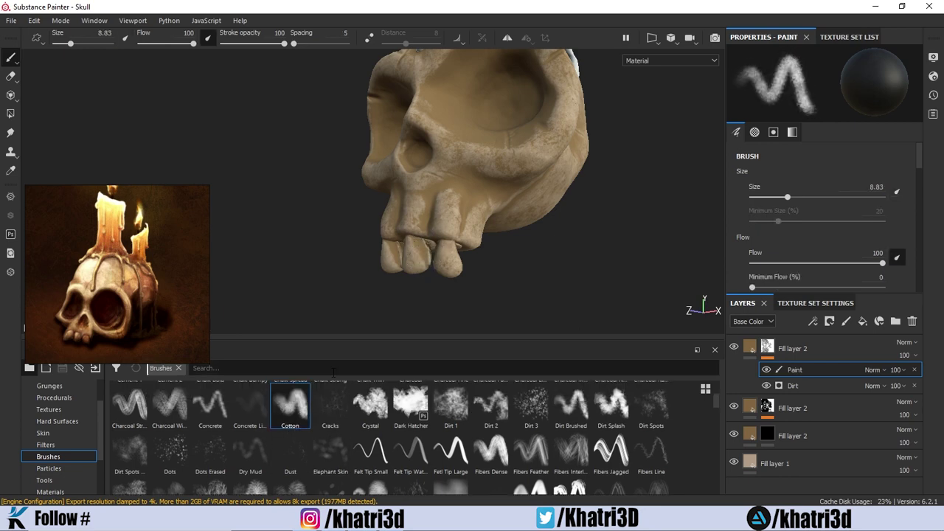
scroll(354, 439, down, 2)
scroll(547, 441, up, 1)
scroll(516, 435, up, 1)
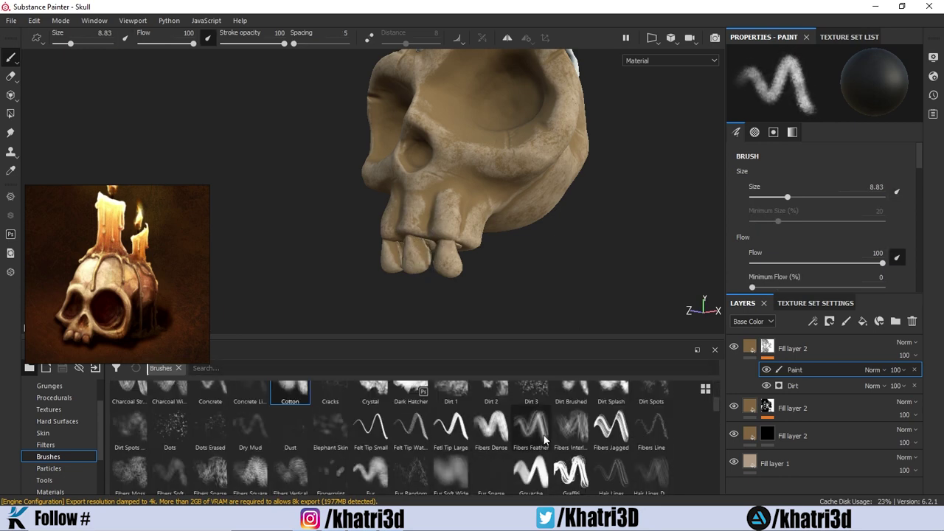
click(450, 404)
ctrl+right_drag(414, 248, 425, 248)
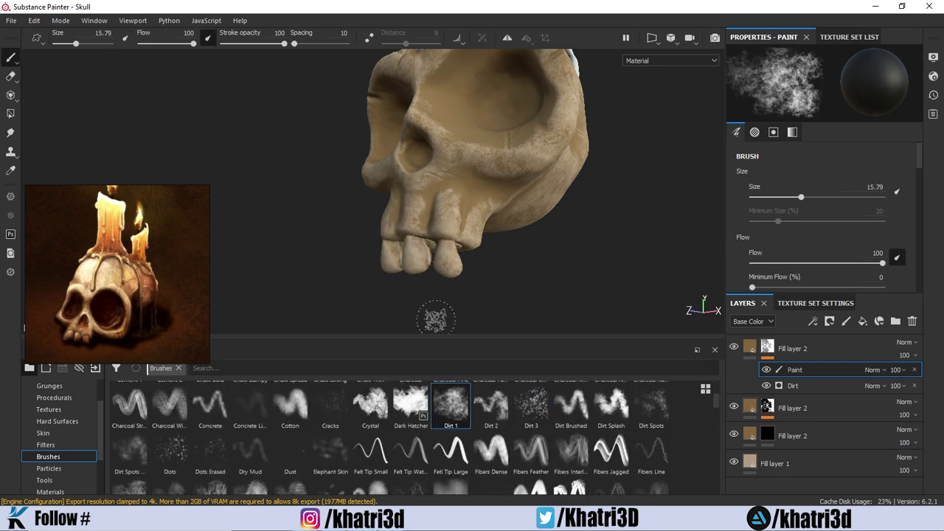
alt+drag(436, 318, 422, 261)
ctrl+right_drag(427, 265, 422, 261)
Add a new fill layer with a dark brown base colour.
click(862, 321)
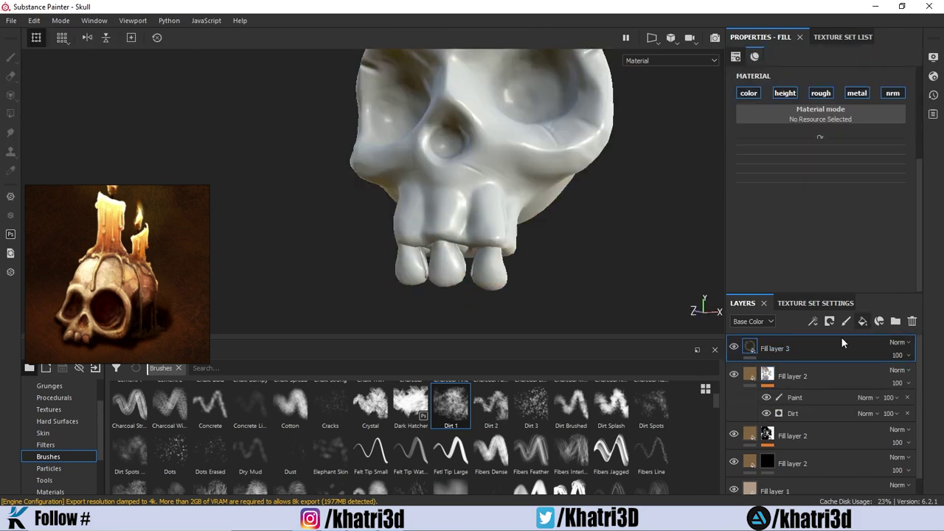
click(805, 175)
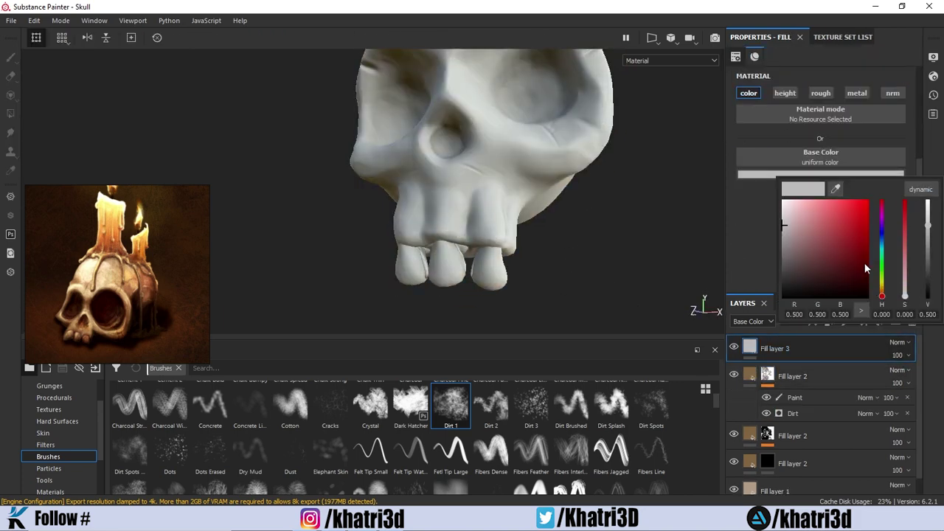
click(879, 293)
click(847, 258)
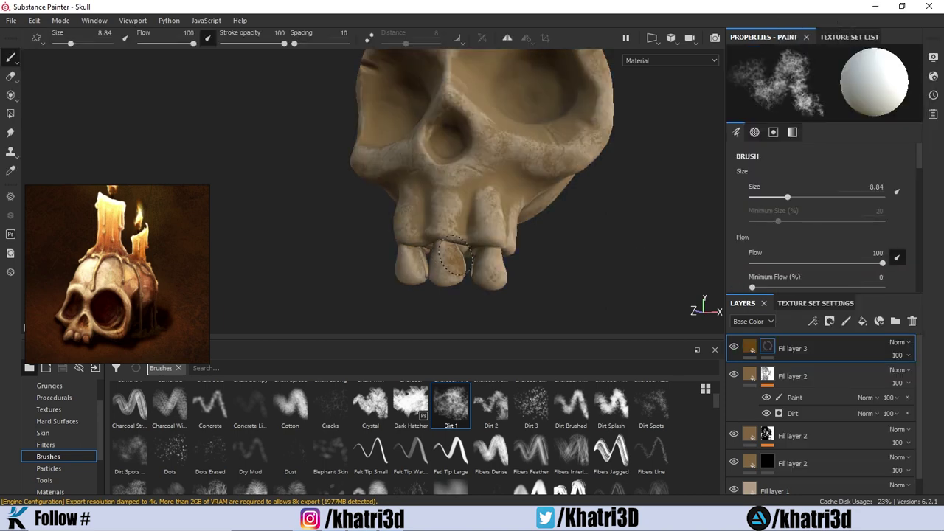
Switch to the Dirt 3 brush at about size 6.9 while viewing the skull's left side.
ctrl+right_drag(453, 260, 451, 247)
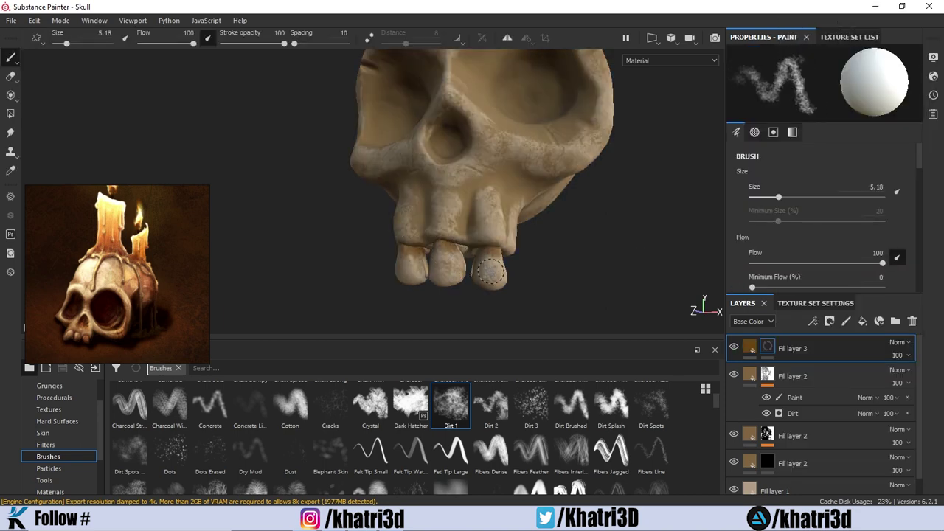
click(531, 404)
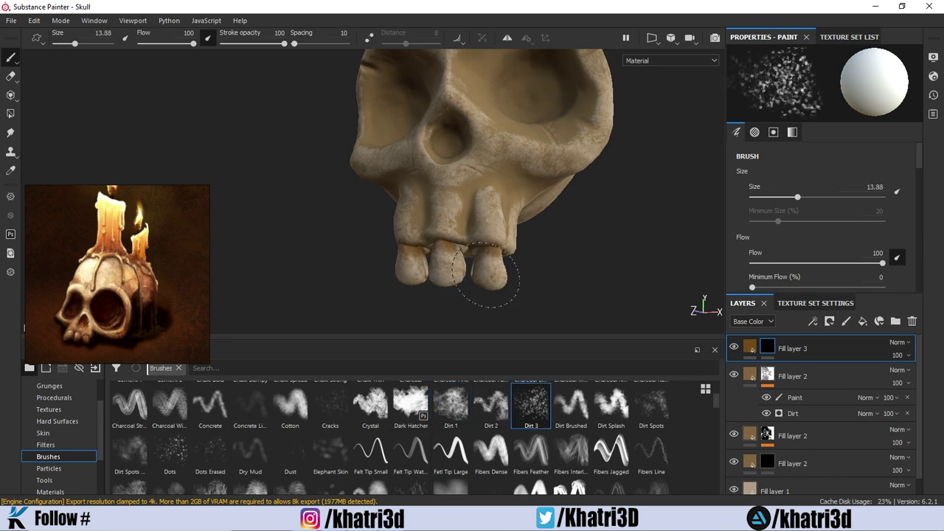
alt+drag(485, 280, 592, 320)
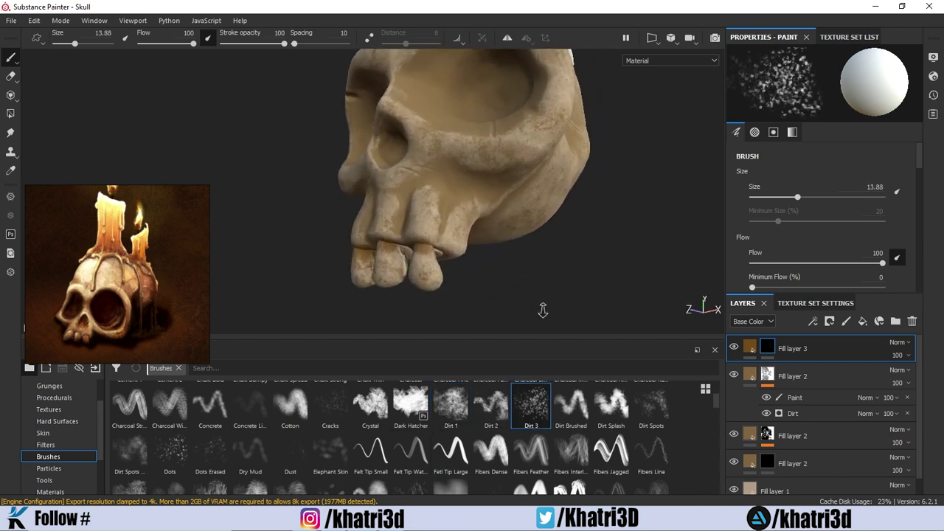
ctrl+right_drag(383, 255, 366, 254)
alt+drag(368, 254, 553, 168)
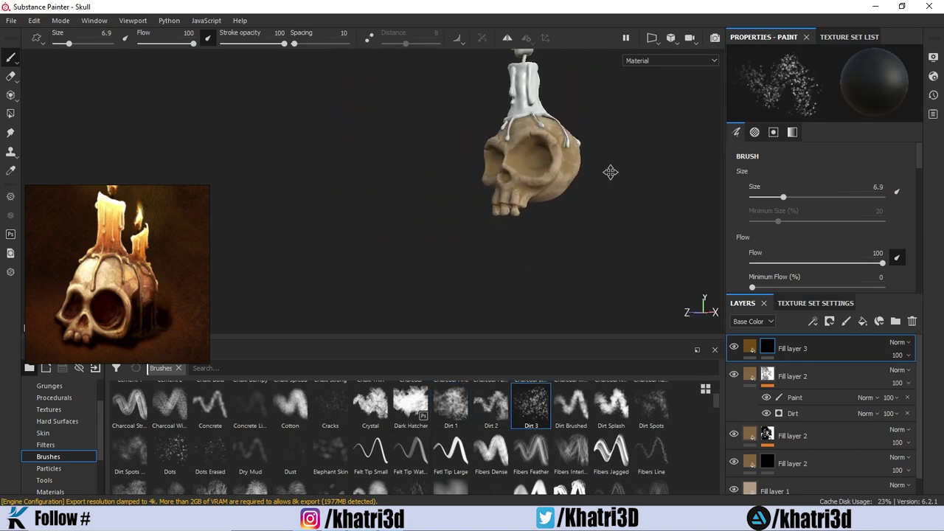
Add another fill layer and try a Position generator on its mask, then undo it.
click(862, 320)
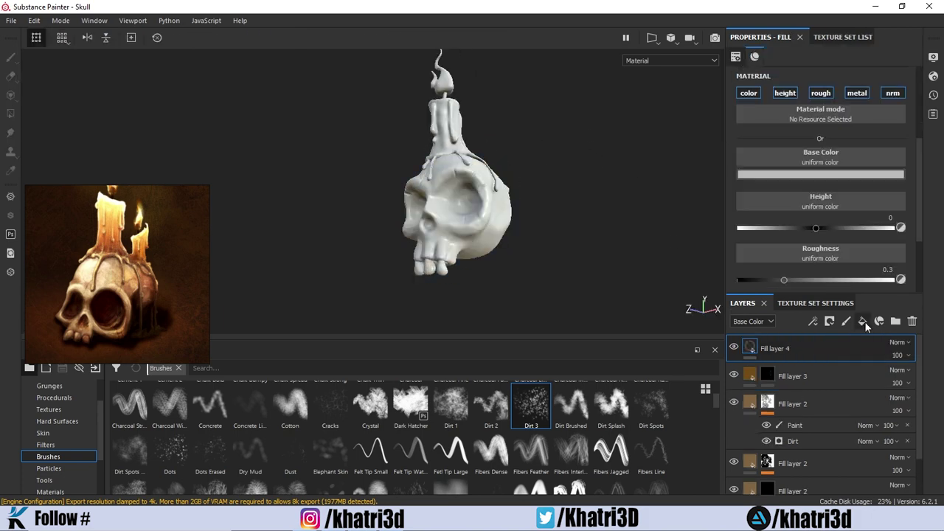
right_click(811, 348)
click(781, 122)
click(823, 93)
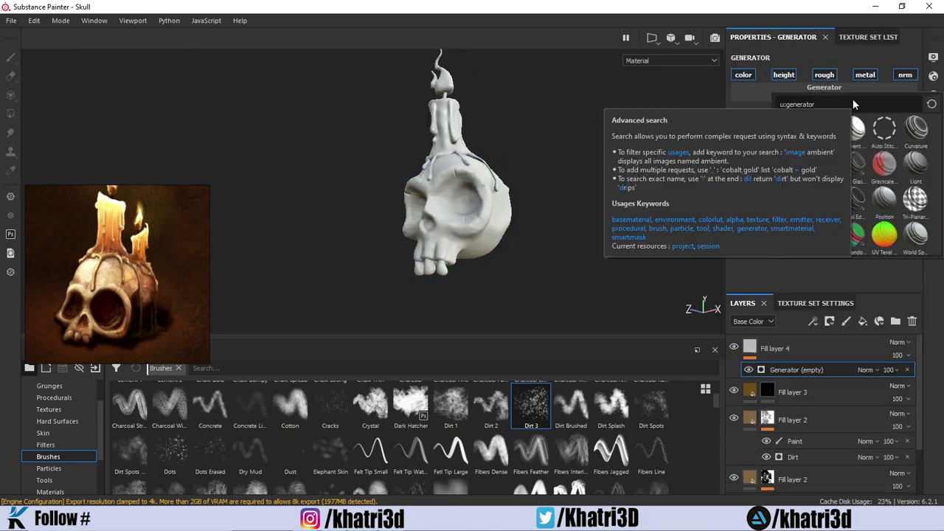
click(889, 203)
click(648, 62)
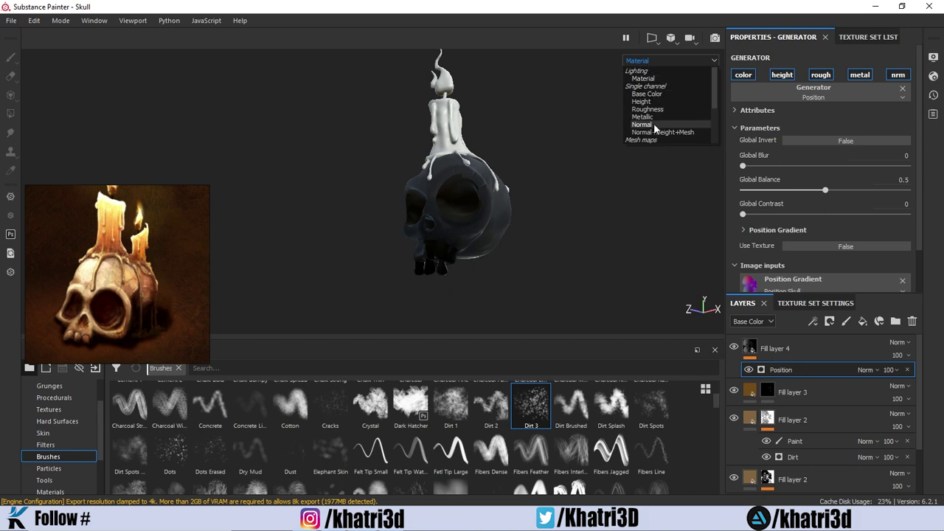
scroll(657, 111, down, 2)
key(ctrl+z)
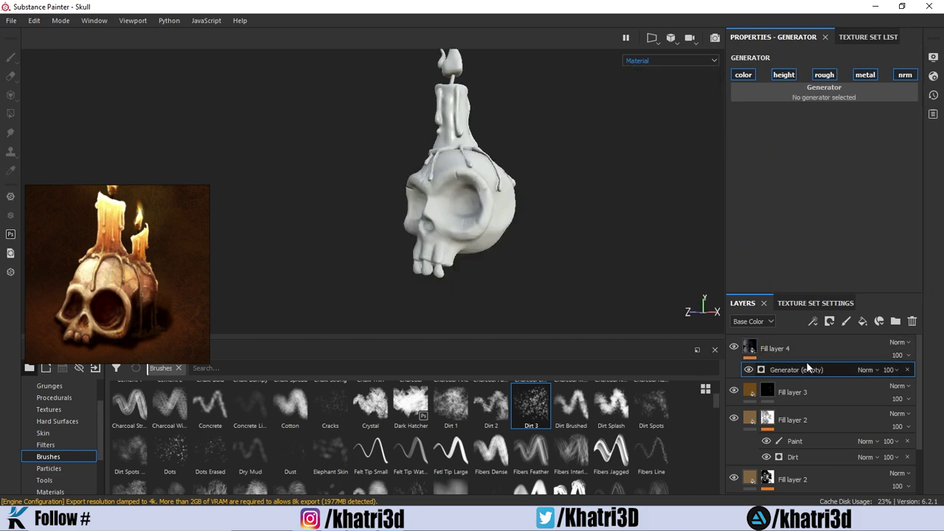
Reapply the Position generator with balance 0.58 and contrast 0.07, then review the layer's colour and blend mode.
click(823, 92)
click(884, 210)
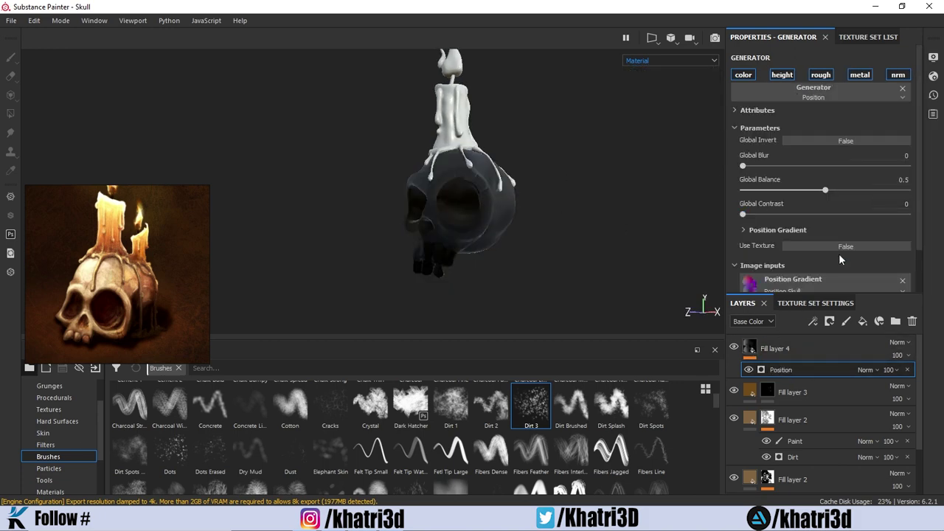
click(667, 59)
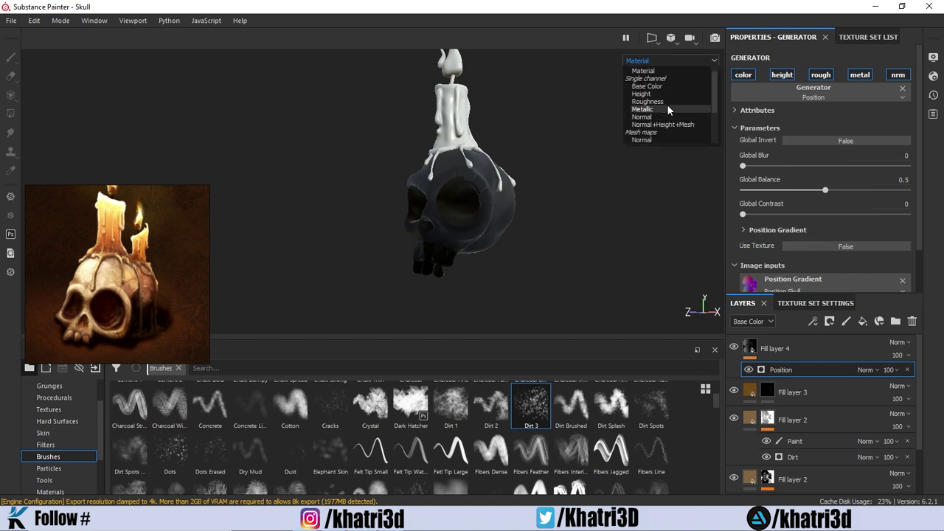
click(823, 190)
mouse_move(824, 190)
mouse_down()
mouse_move(879, 192)
mouse_move(837, 190)
mouse_up()
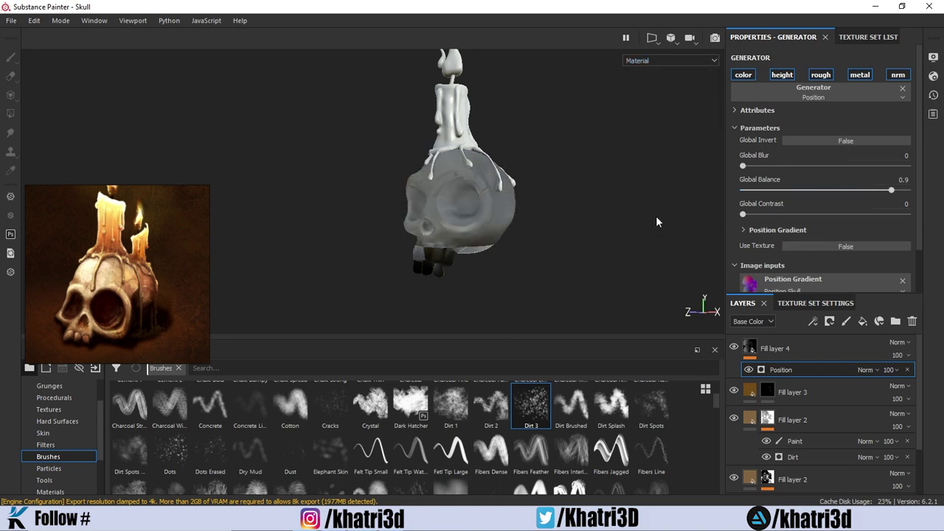
click(903, 352)
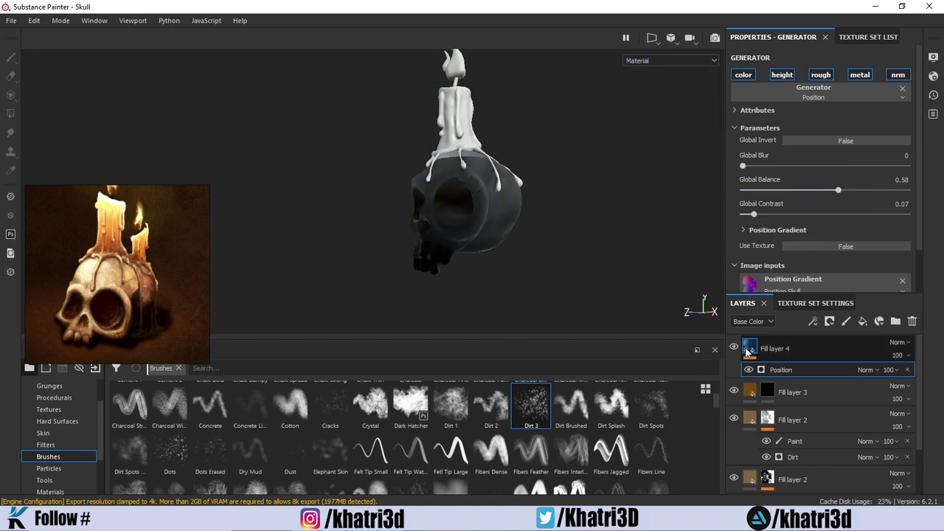
click(829, 175)
click(898, 343)
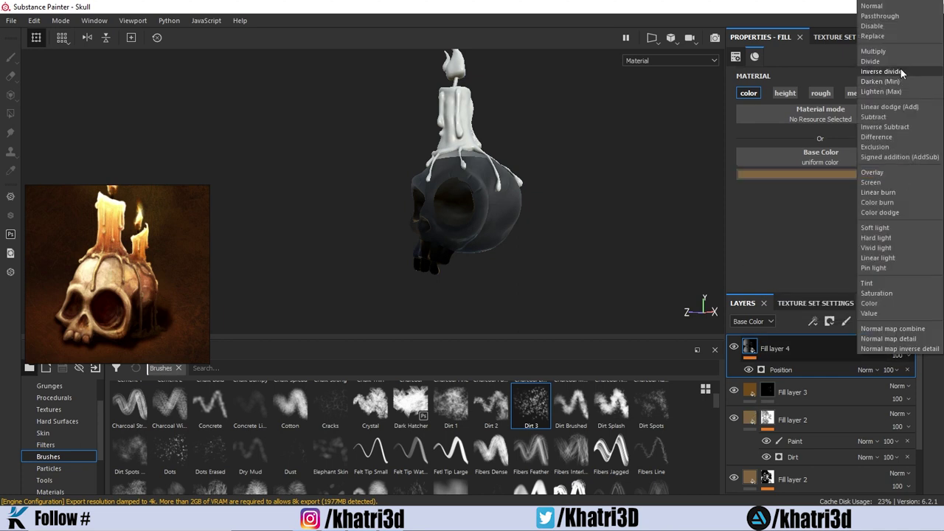
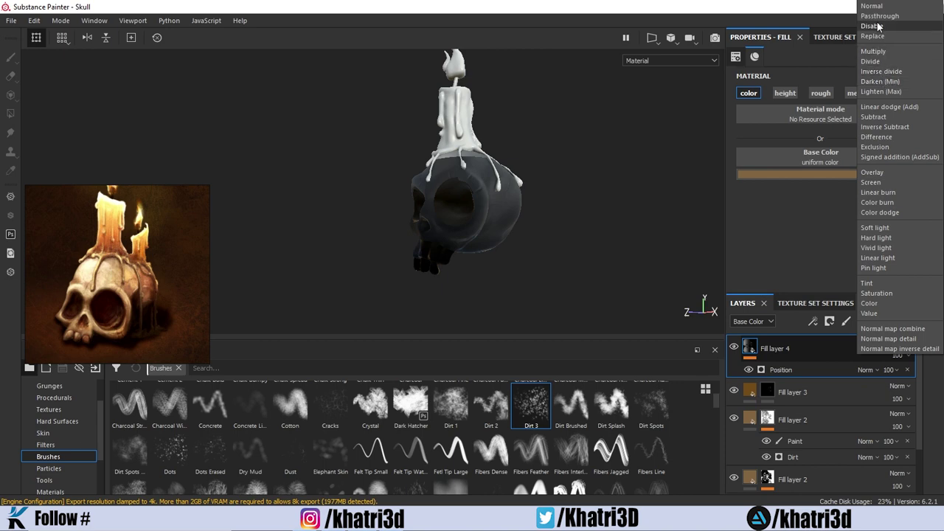
Try Grayscale Conversion and Mask Editor generators on Fill layer 4's mask, then remove the effect.
click(873, 51)
click(781, 370)
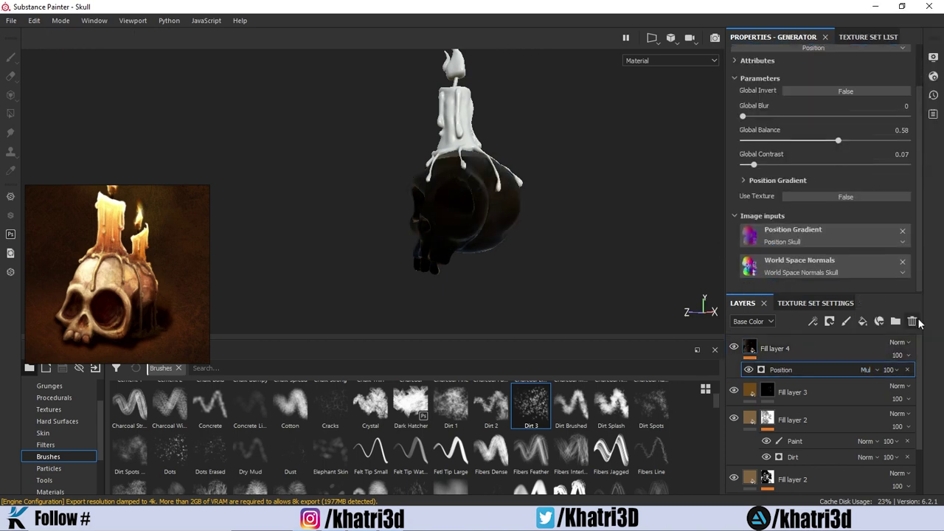
click(827, 141)
click(801, 95)
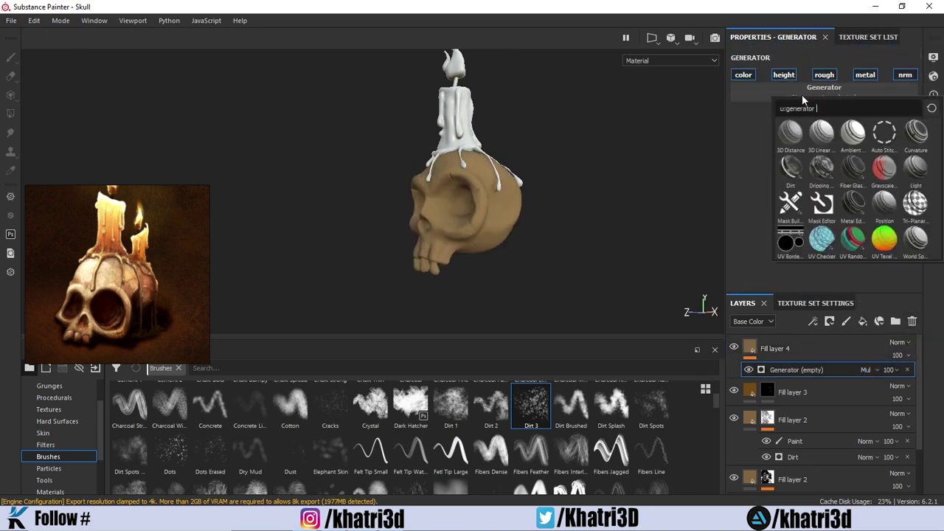
click(889, 164)
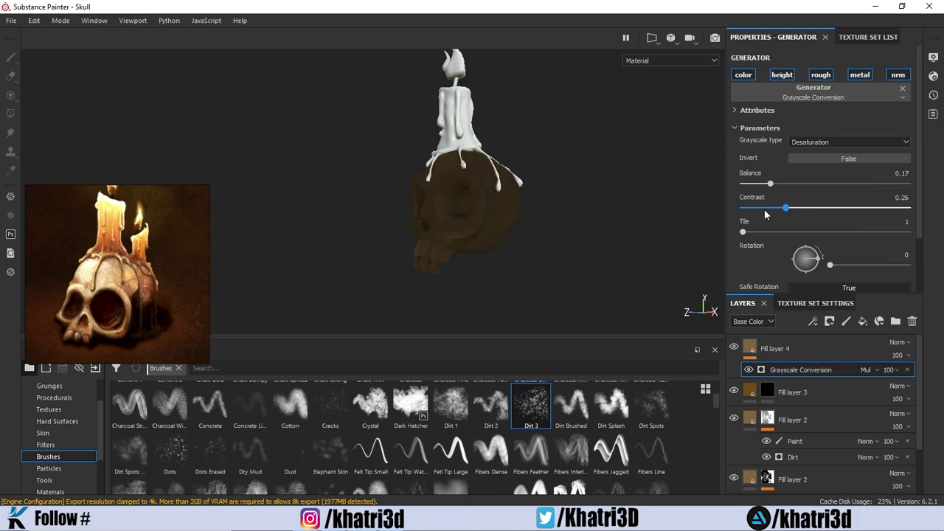
click(901, 87)
click(823, 94)
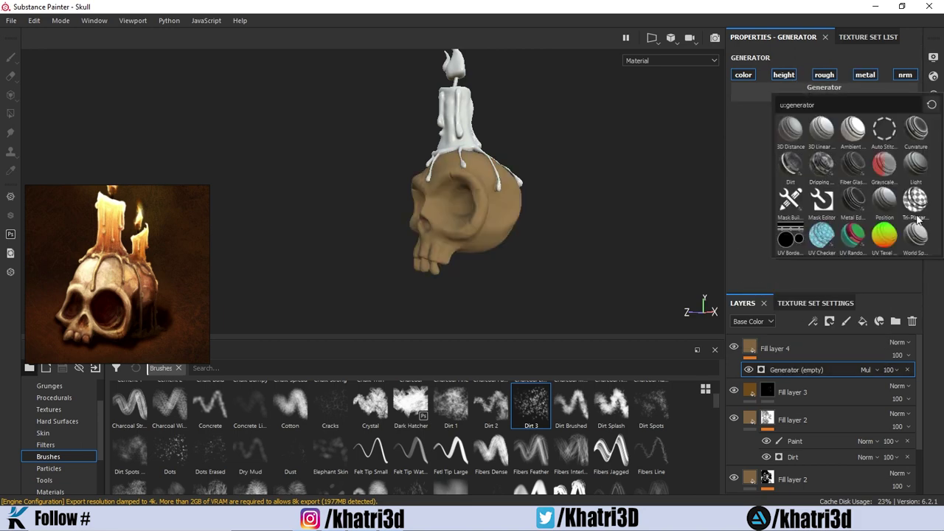
click(813, 203)
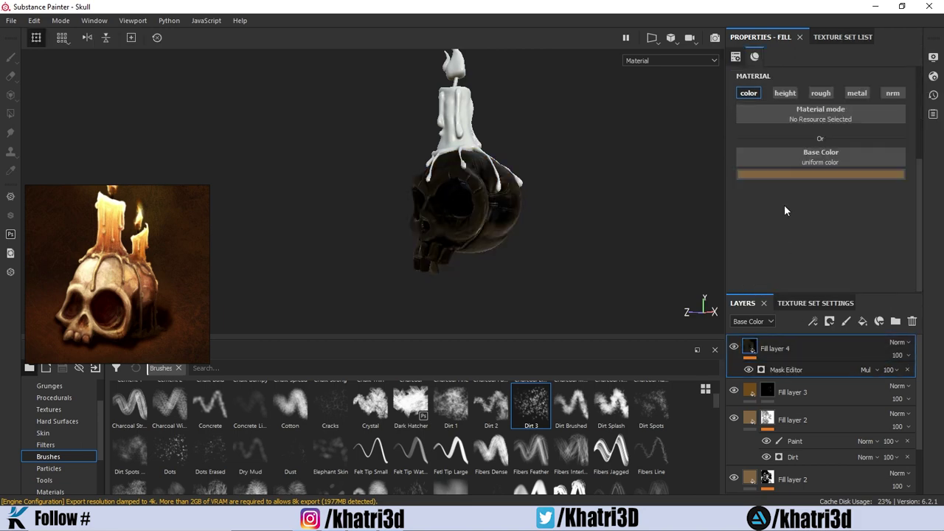
click(782, 350)
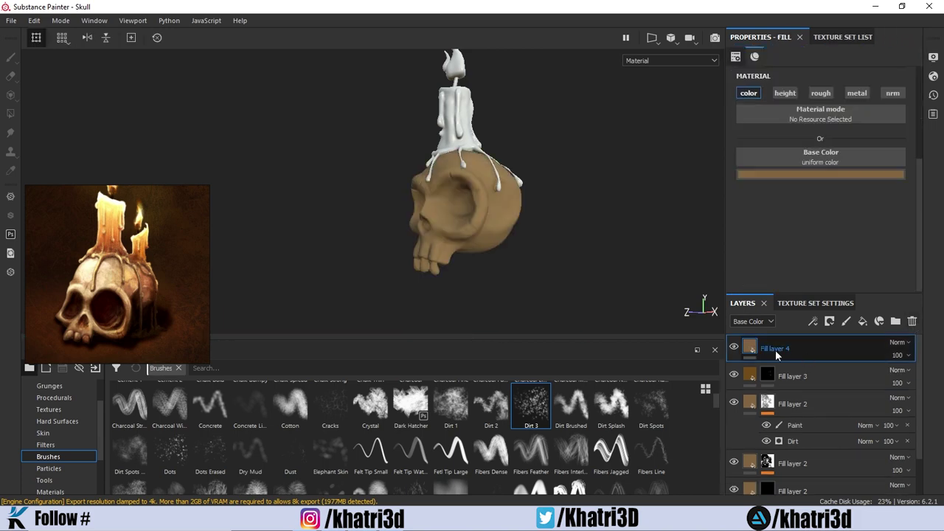
Give Fill layer 4 an inverted Position generator mask with more blur, shifted balance and contrast.
right_click(789, 347)
right_click(767, 348)
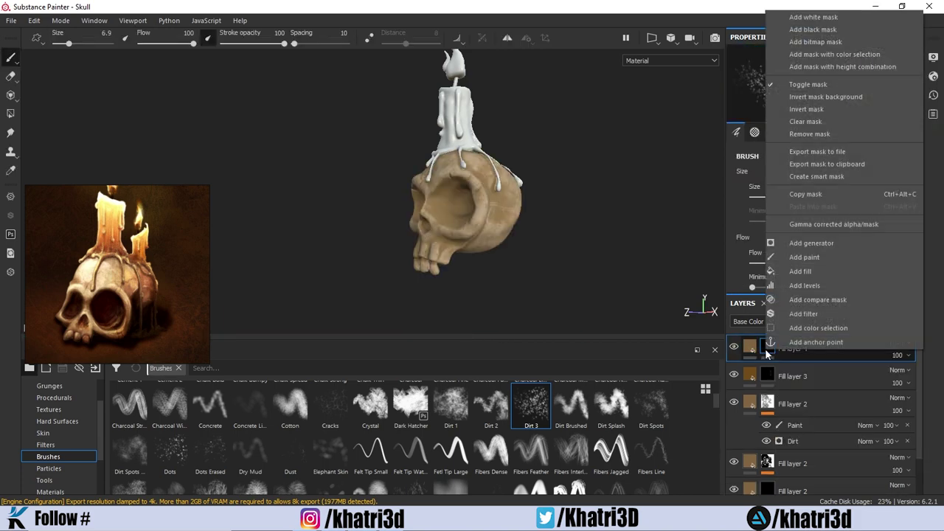
click(792, 361)
click(839, 81)
click(889, 205)
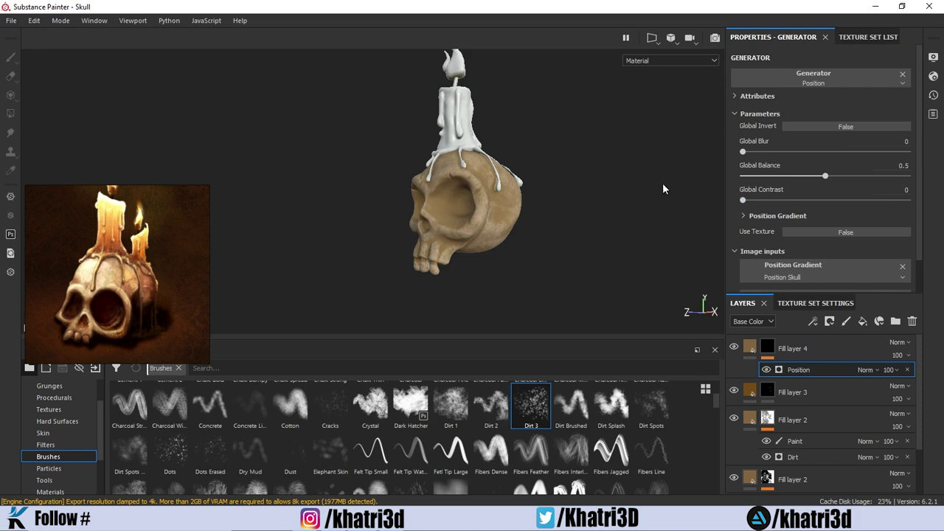
click(640, 140)
click(838, 126)
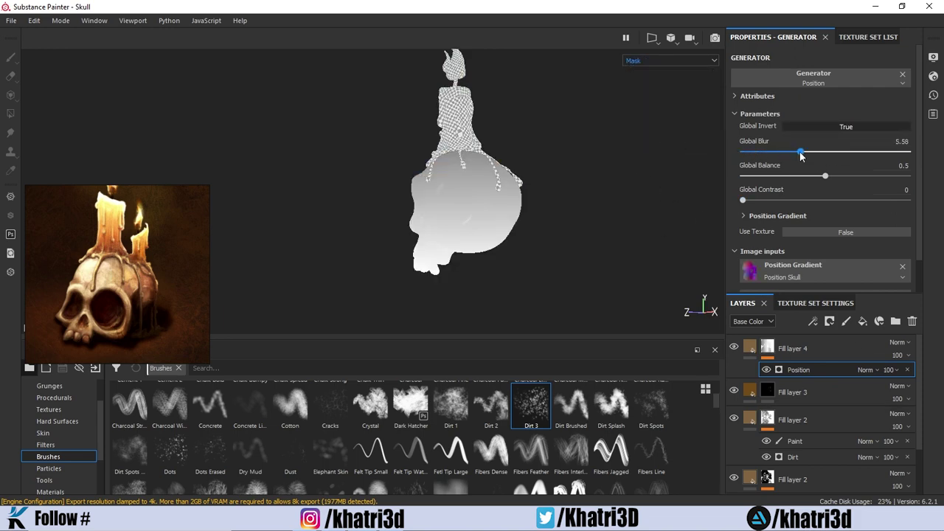
drag(802, 151, 808, 152)
drag(825, 175, 860, 175)
drag(743, 200, 757, 199)
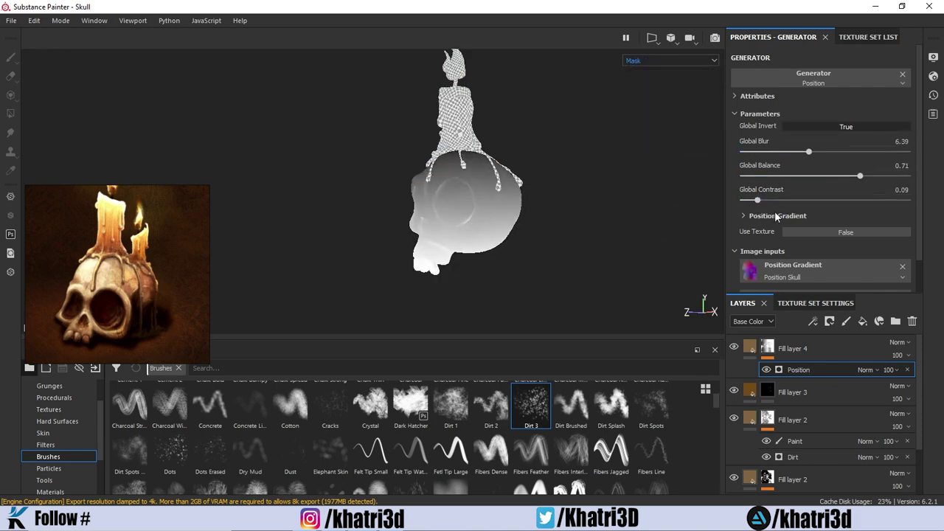
click(669, 61)
Move Fill layer 4 lower in the stack and set its blending to Darken.
click(663, 73)
mouse_move(735, 346)
mouse_down()
mouse_move(807, 438)
mouse_move(805, 453)
mouse_up()
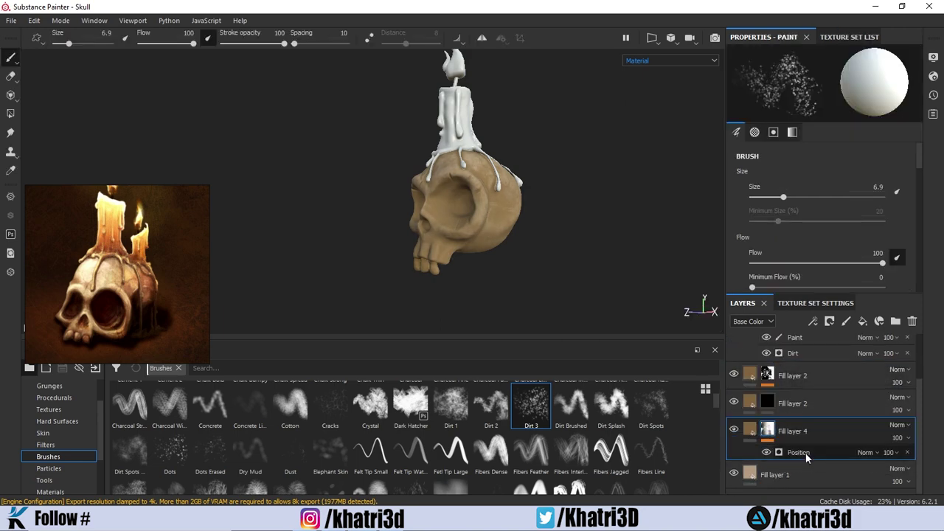
click(897, 425)
click(877, 115)
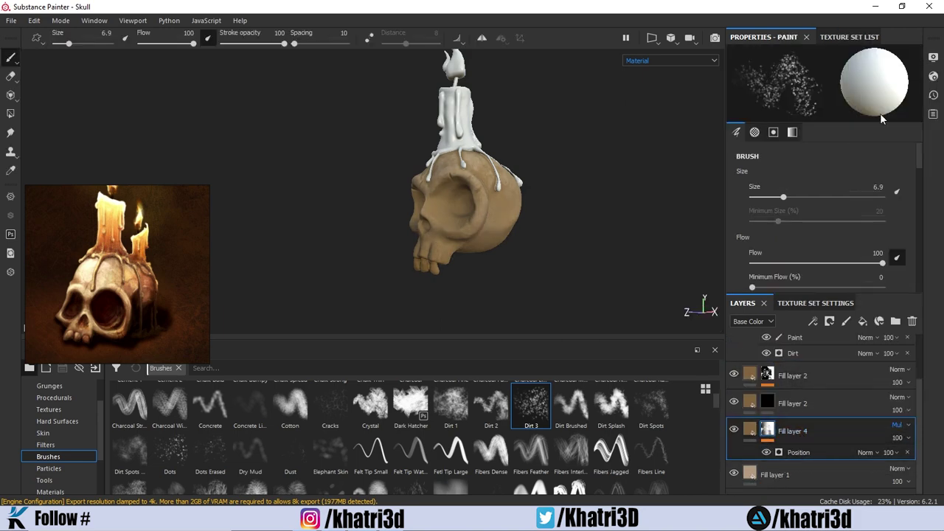
click(896, 425)
click(877, 145)
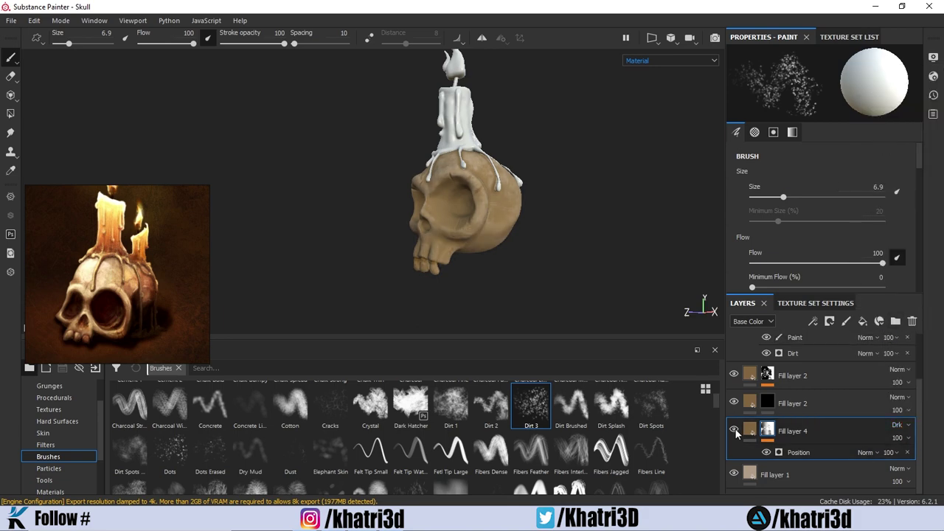
Add a new colour-only fill layer at the top with a dark brown base colour.
click(878, 321)
click(878, 320)
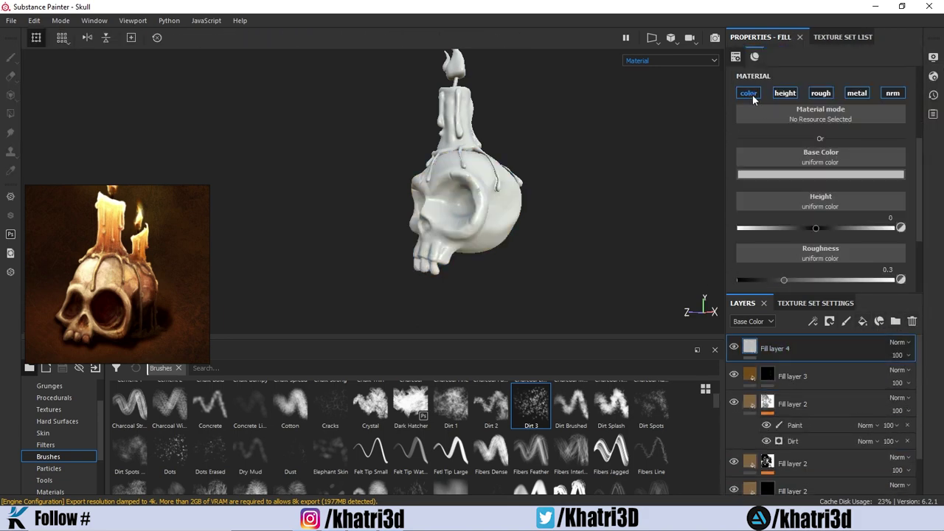
click(752, 95)
click(820, 174)
click(818, 212)
click(818, 243)
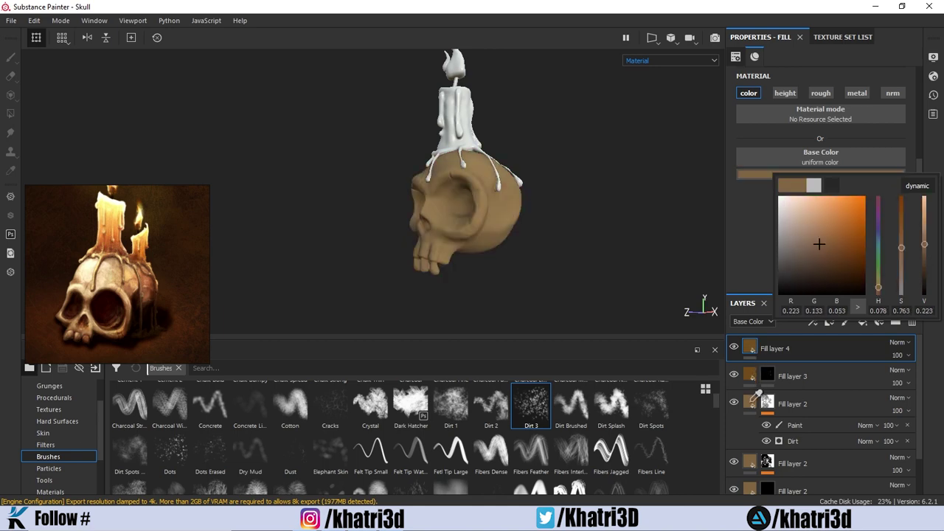
Give the brown fill a black mask with an Ambient Occlusion generator, then select the candle texture set.
right_click(762, 347)
click(816, 26)
right_click(767, 348)
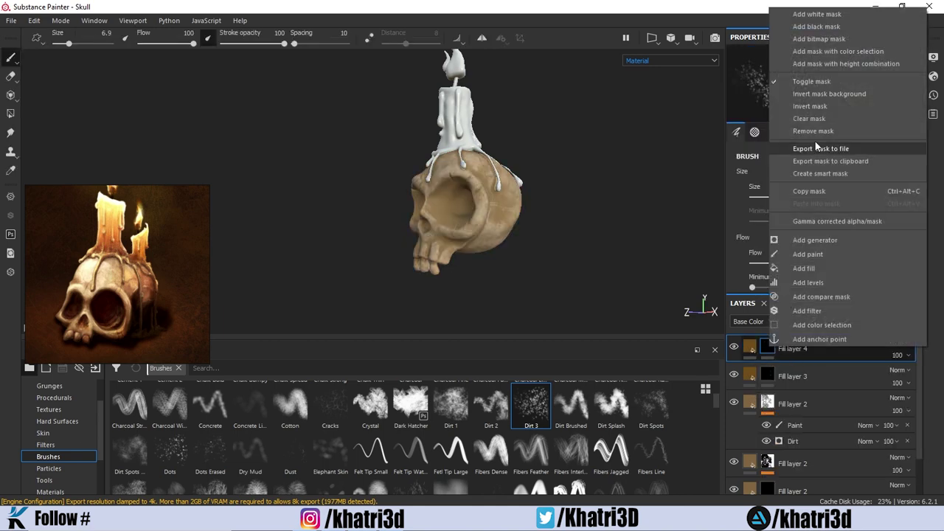
click(815, 239)
click(824, 73)
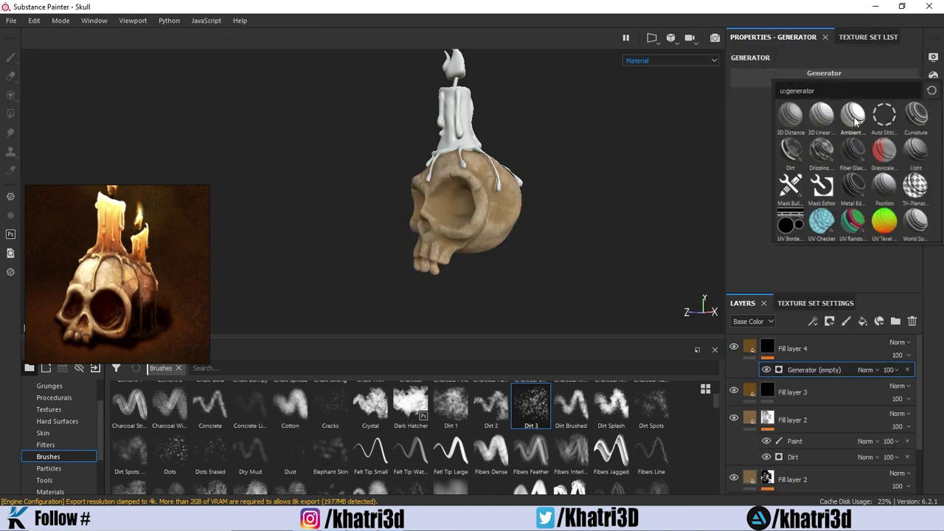
click(853, 116)
click(834, 127)
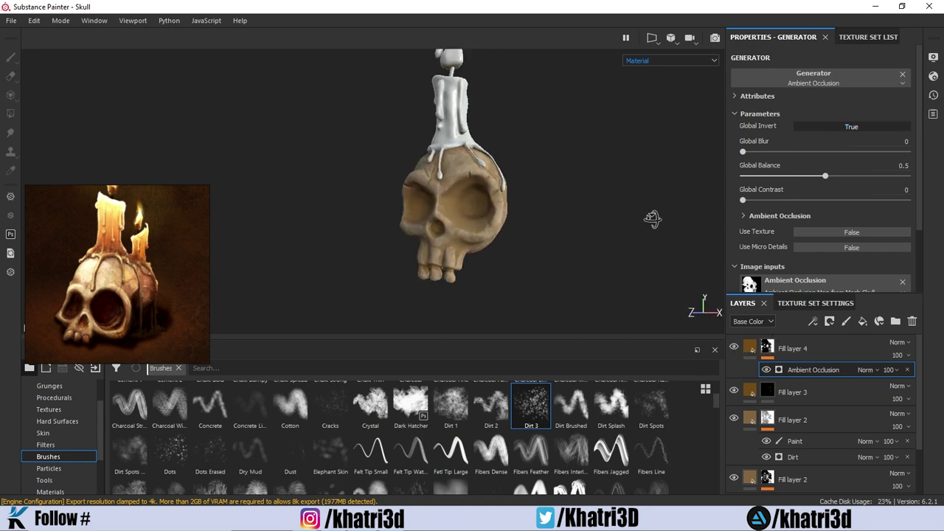
click(868, 37)
click(769, 73)
Replace the candle's default layer with a fill layer coloured light cream.
click(912, 322)
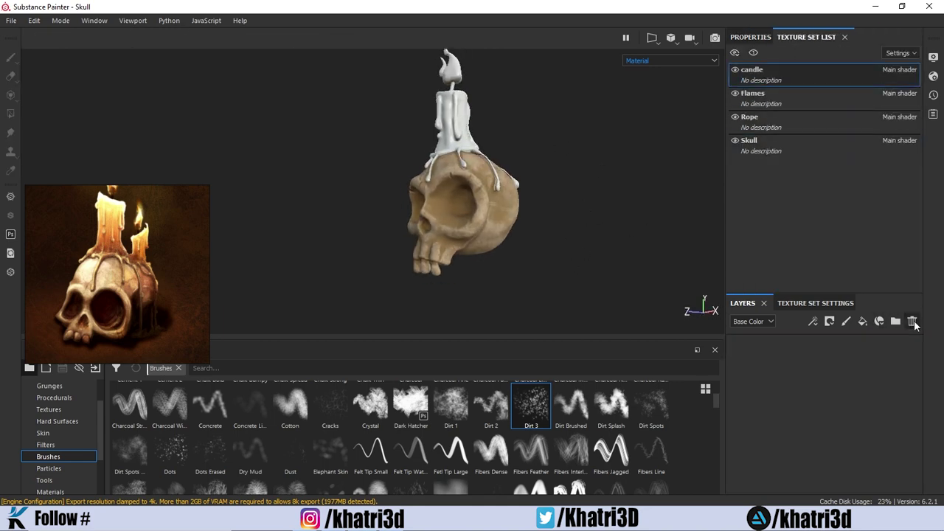
click(861, 324)
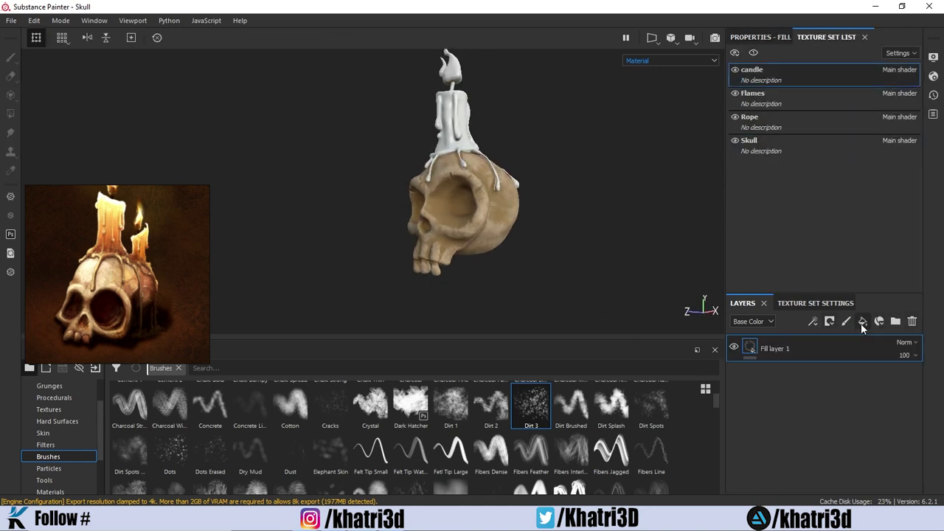
click(804, 176)
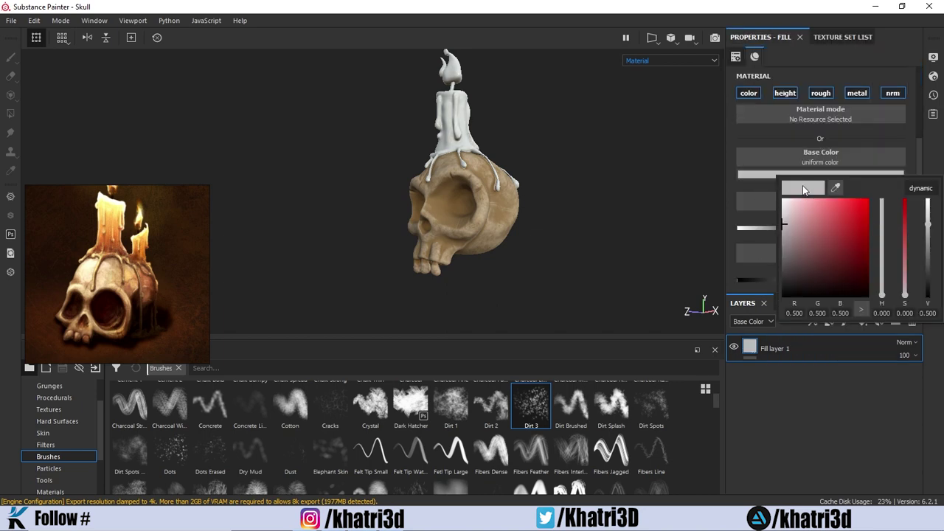
drag(886, 293, 882, 289)
drag(792, 218, 811, 206)
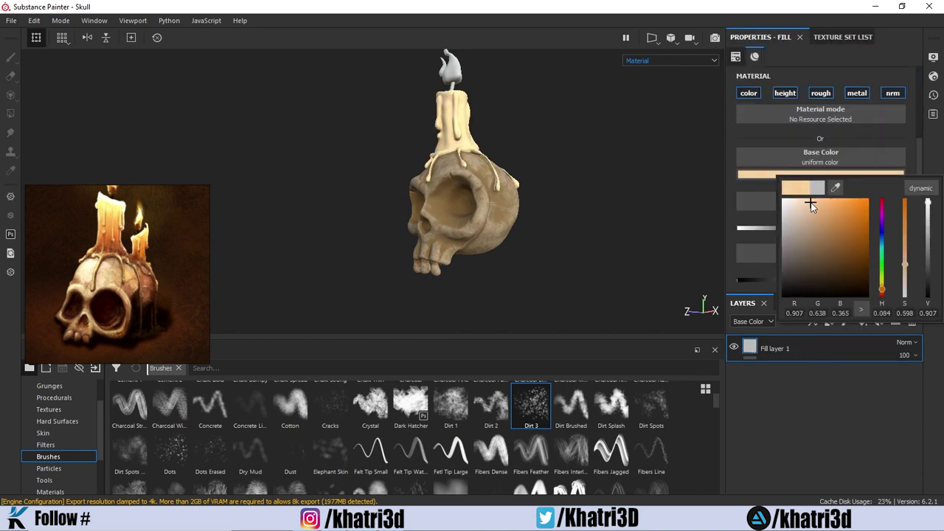
scroll(613, 138, up, 2)
scroll(583, 177, up, 2)
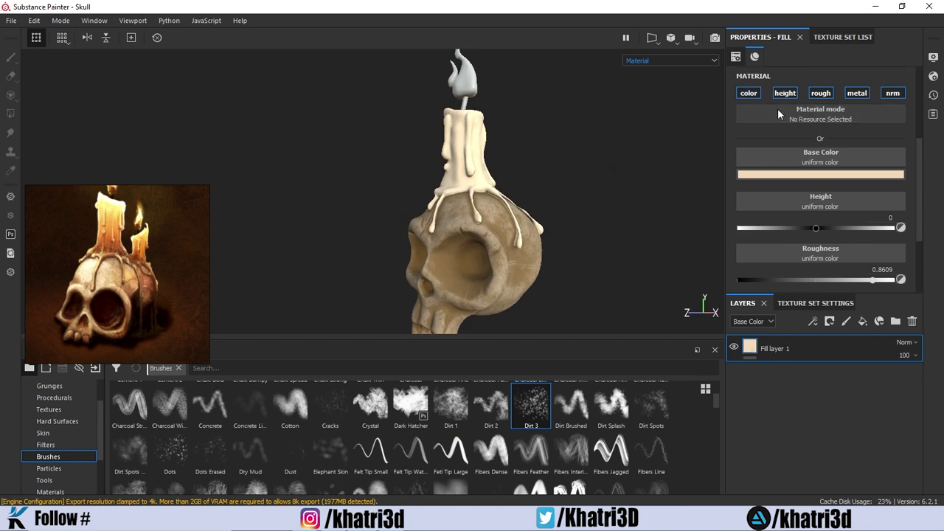
Add a second colour-only fill layer with an orange-brown colour for the drips.
click(861, 322)
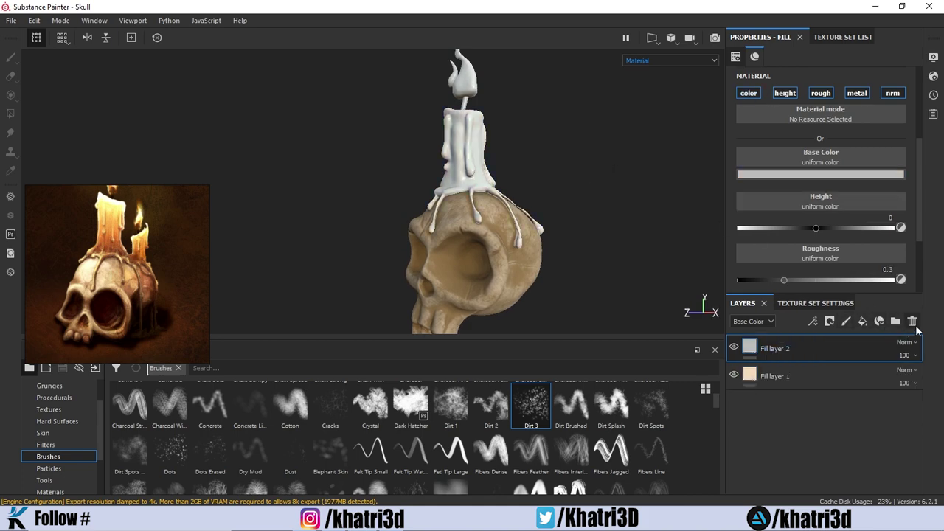
click(748, 93)
click(820, 174)
drag(381, 261, 114, 243)
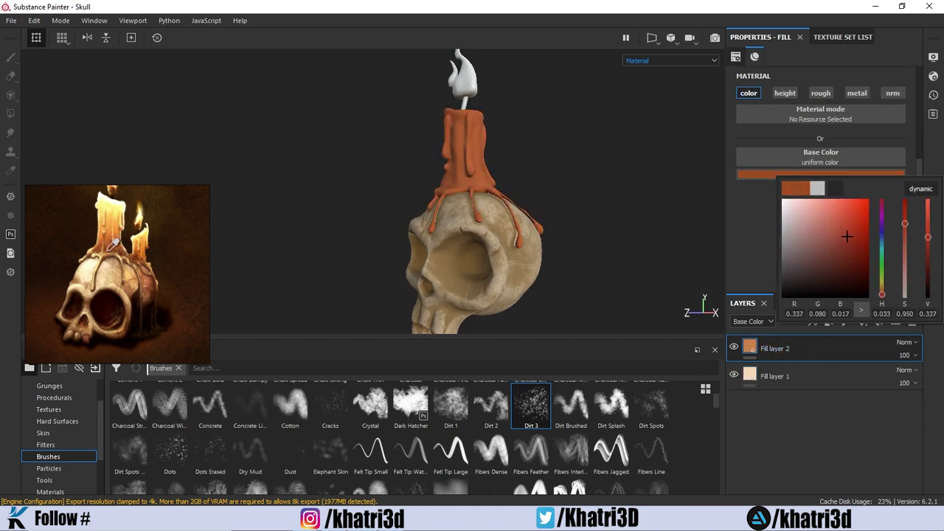
Mask Fill layer 2 with a black mask and inverted Position generator at balance 0.25.
click(769, 353)
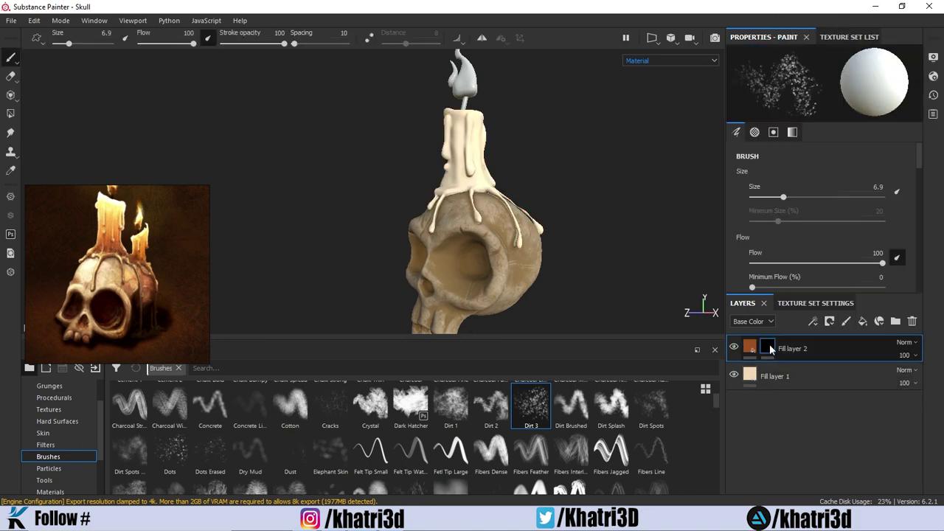
right_click(769, 349)
click(815, 238)
click(827, 78)
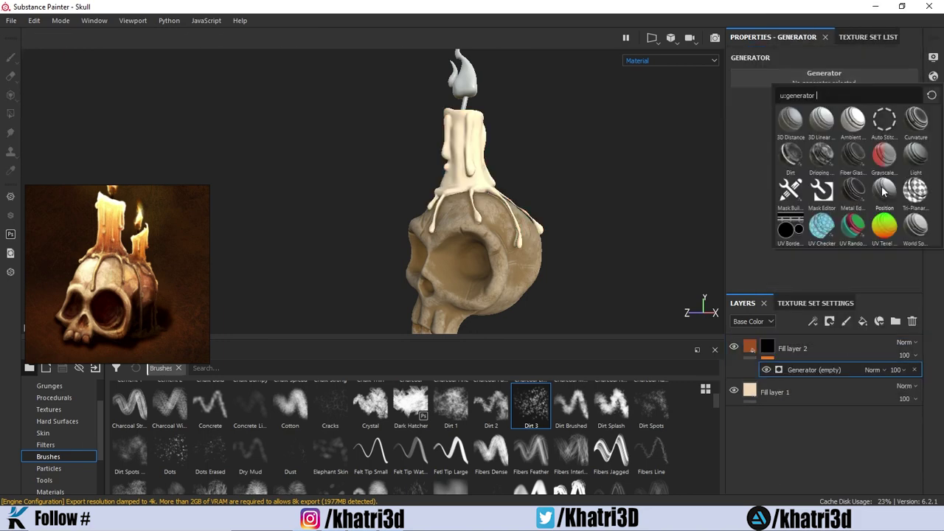
click(829, 129)
click(829, 129)
click(669, 60)
click(651, 136)
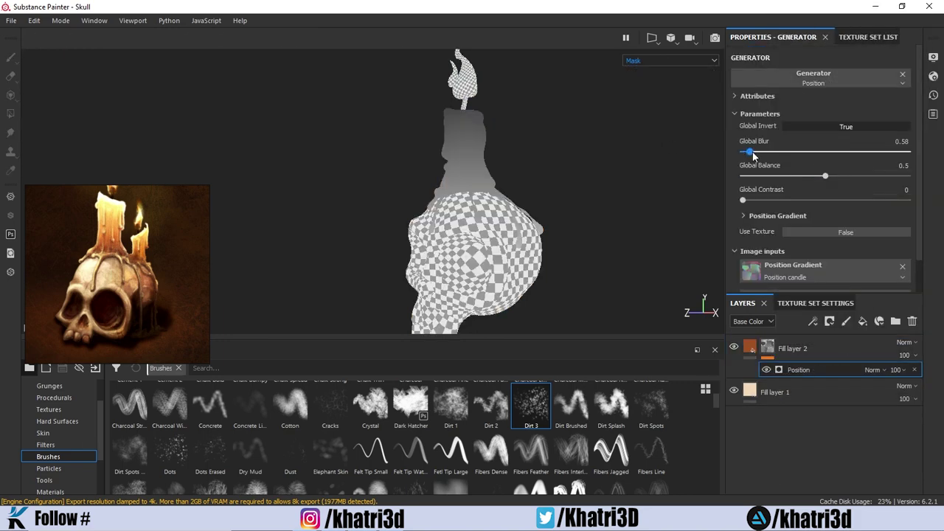
click(784, 176)
click(691, 68)
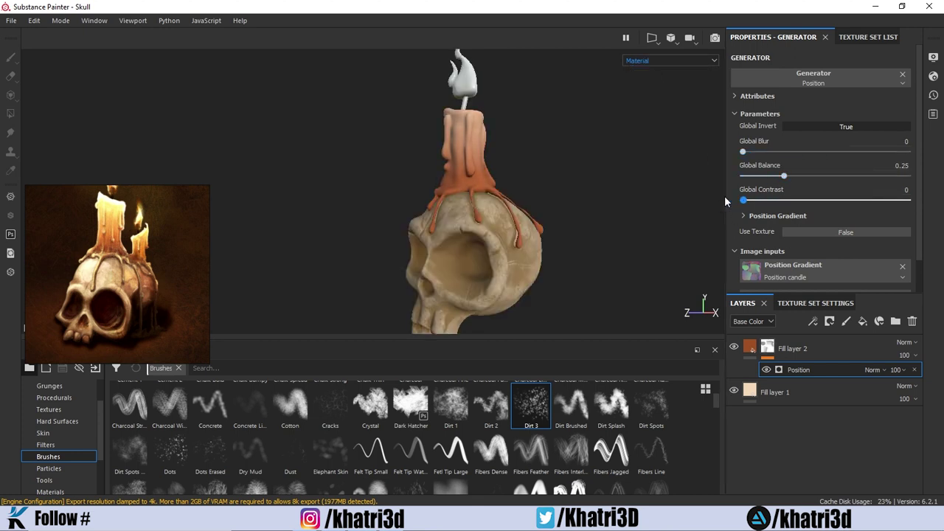
Sample an orange drip colour from the reference image for Fill layer 2.
click(792, 348)
click(820, 175)
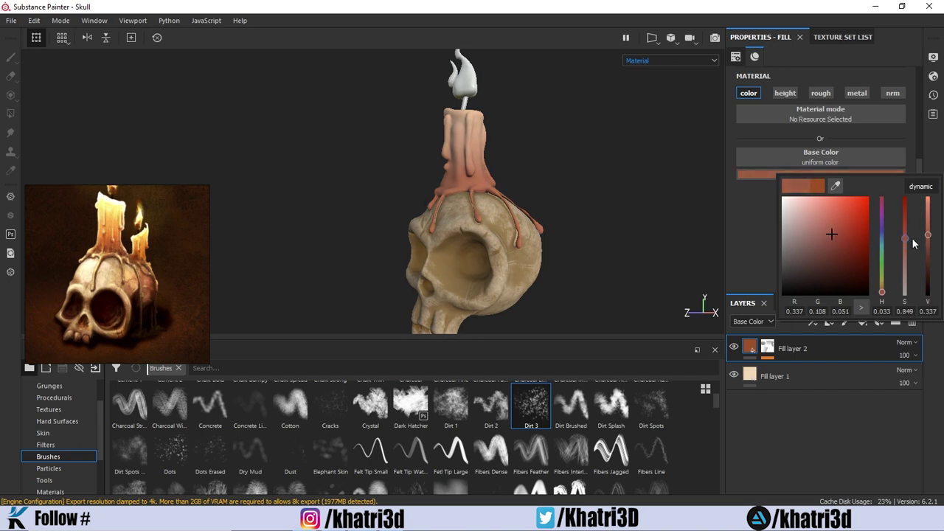
mouse_move(913, 240)
mouse_down()
mouse_move(893, 236)
mouse_move(904, 213)
mouse_up()
drag(882, 289, 884, 293)
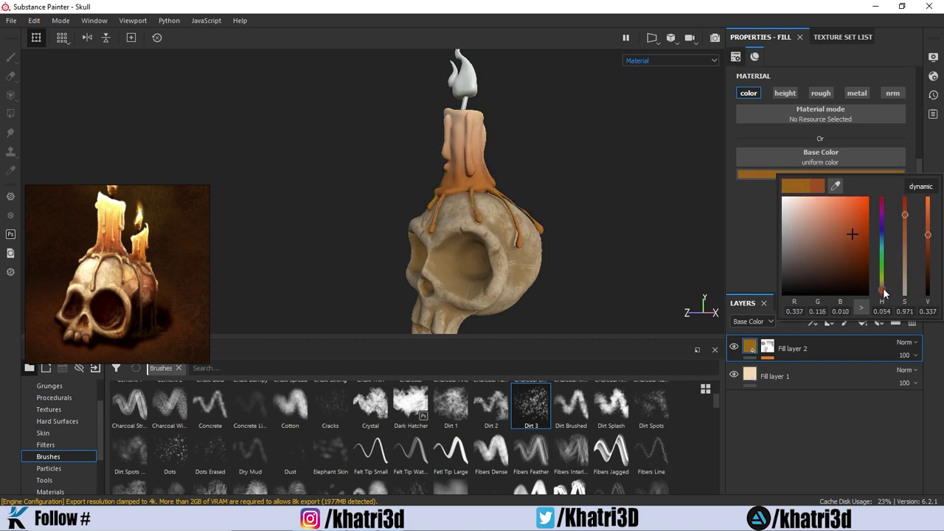
click(835, 185)
click(116, 239)
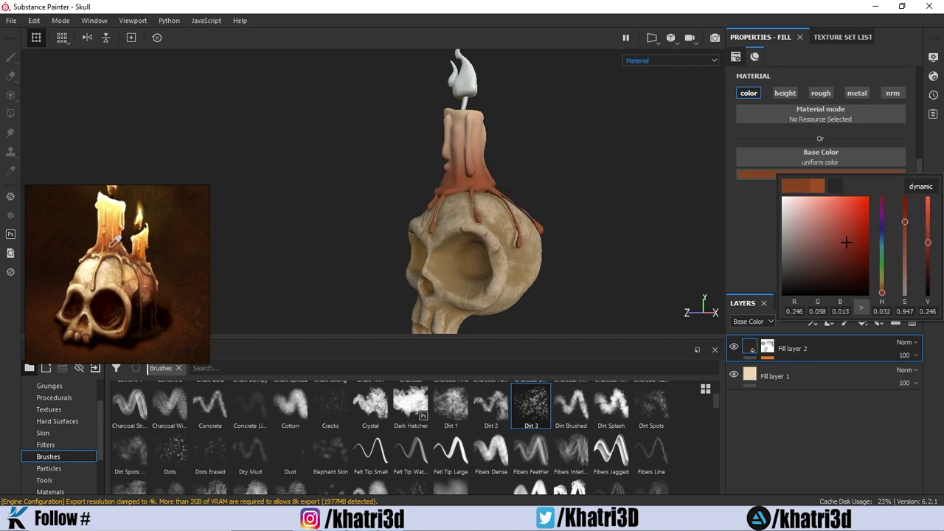
drag(115, 240, 114, 230)
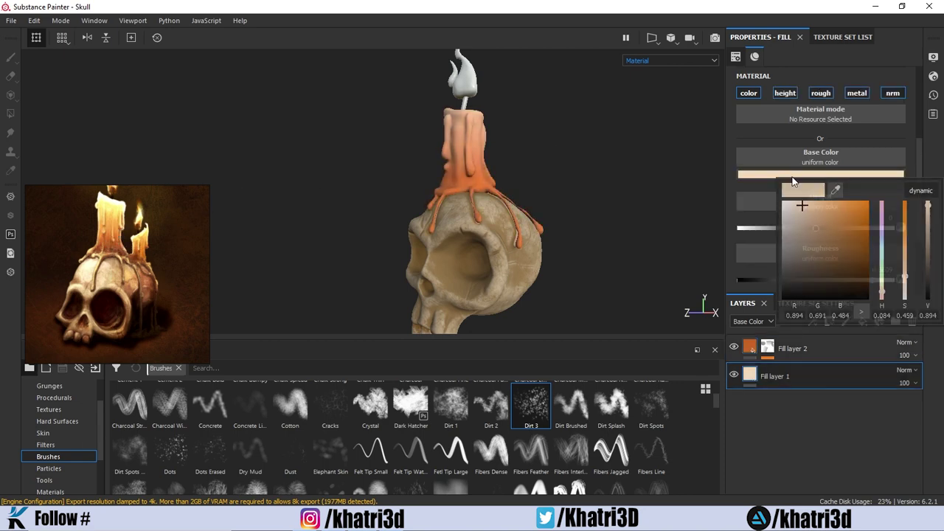
mouse_move(801, 204)
mouse_down()
mouse_move(771, 199)
mouse_move(795, 233)
mouse_up()
click(749, 351)
Shift the drip colour from yellow to a brighter orange.
mouse_move(905, 281)
mouse_down()
mouse_move(902, 247)
mouse_move(927, 211)
mouse_up()
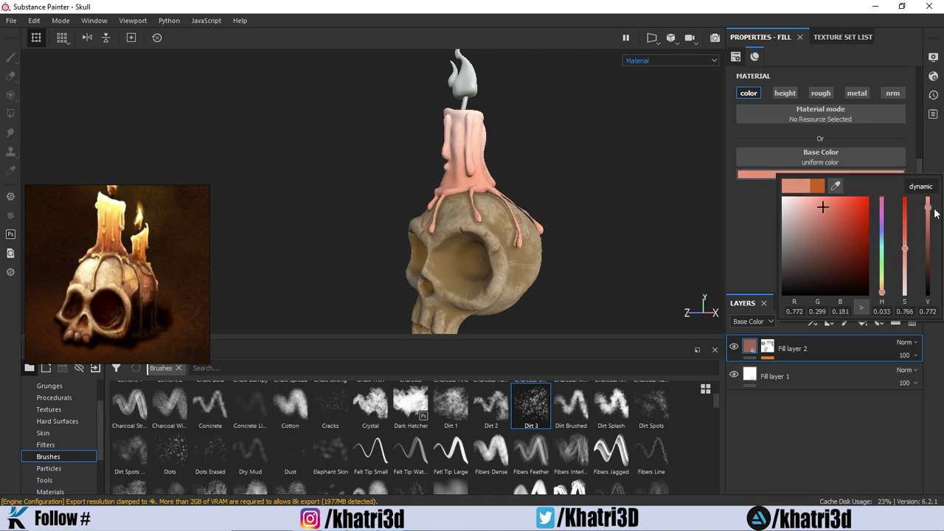
mouse_move(882, 294)
mouse_down()
mouse_move(882, 281)
mouse_move(884, 292)
mouse_up()
mouse_move(826, 204)
mouse_down()
mouse_move(821, 223)
mouse_move(845, 214)
mouse_up()
click(885, 293)
click(841, 215)
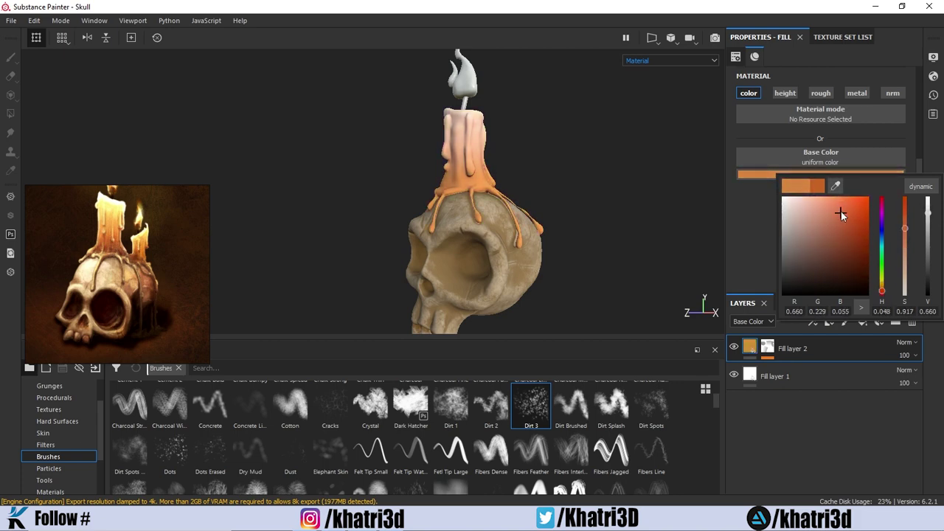
Shift the base wax fill colour toward orange and view the candle from the side.
click(775, 376)
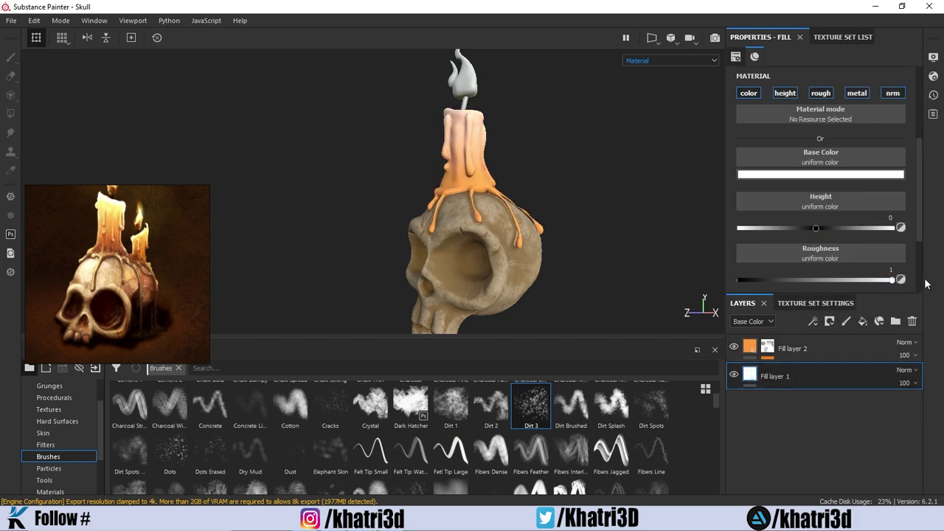
click(885, 174)
drag(882, 255, 879, 292)
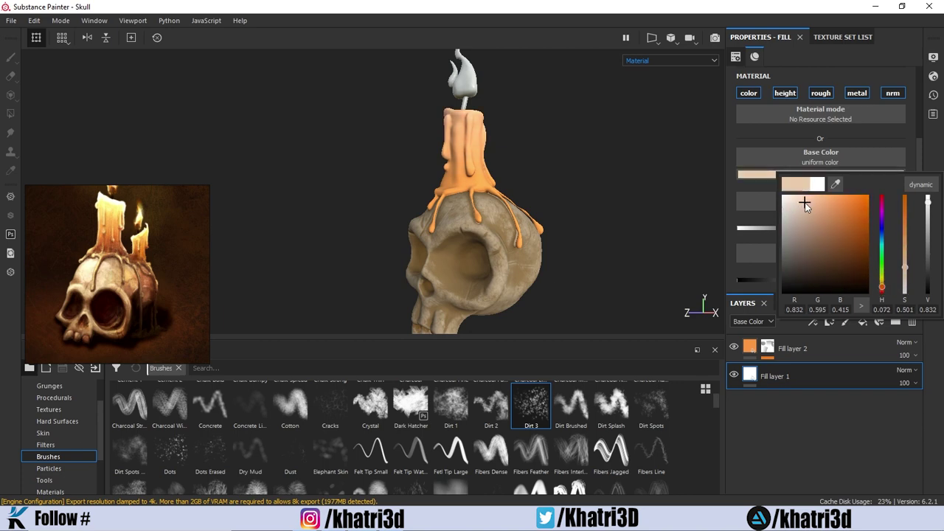
click(774, 376)
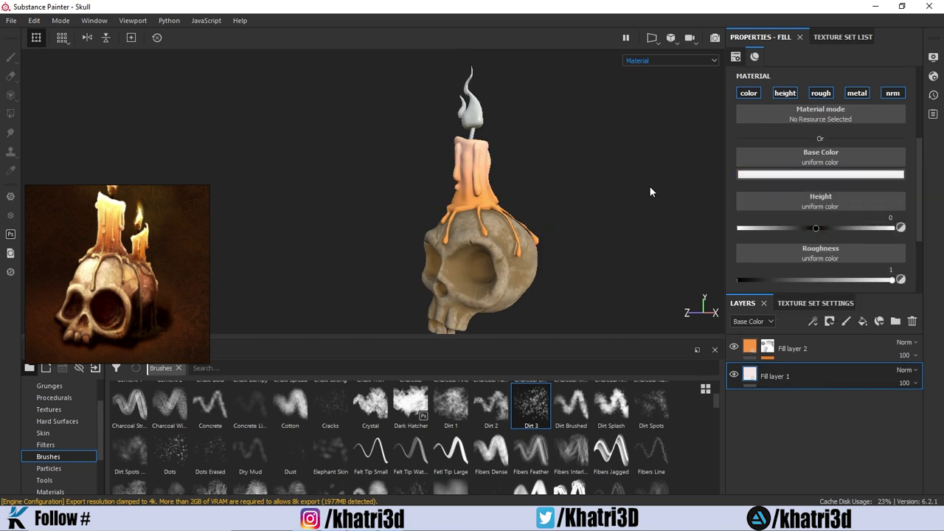
alt+drag(649, 190, 526, 175)
Adjust the drip colour and set the base wax colour to cream.
click(754, 345)
click(848, 175)
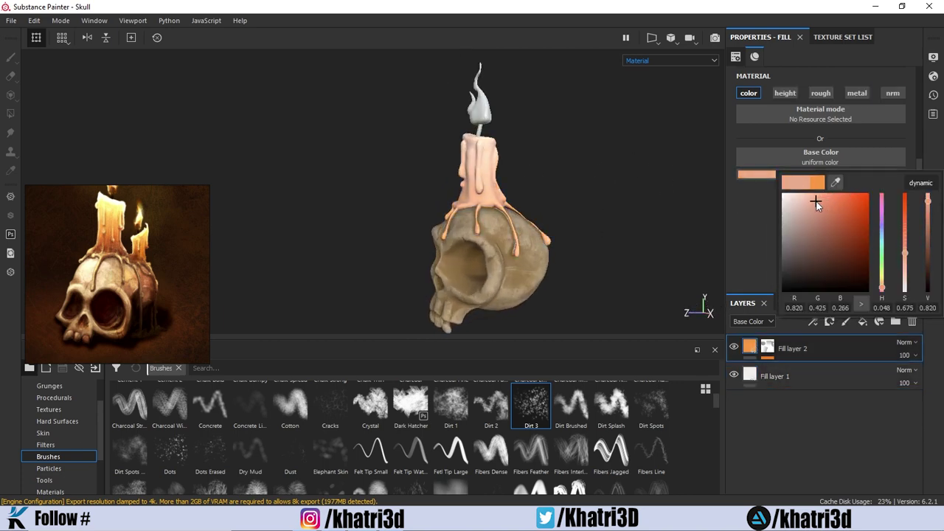
mouse_move(816, 203)
mouse_down()
mouse_move(788, 234)
mouse_move(838, 198)
mouse_up()
click(774, 376)
click(820, 175)
click(805, 217)
mouse_move(881, 294)
mouse_down()
mouse_move(894, 272)
mouse_move(884, 295)
mouse_up()
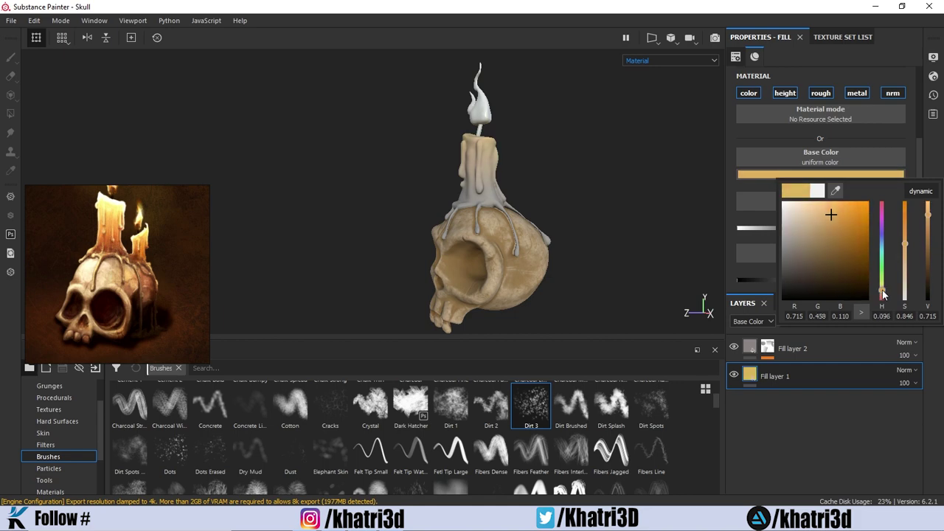
mouse_move(827, 214)
mouse_down()
mouse_move(792, 207)
mouse_move(808, 256)
mouse_move(860, 243)
mouse_up()
click(791, 348)
Darken the drip colour and readjust the drip layer's Position mask balance.
click(820, 174)
click(805, 233)
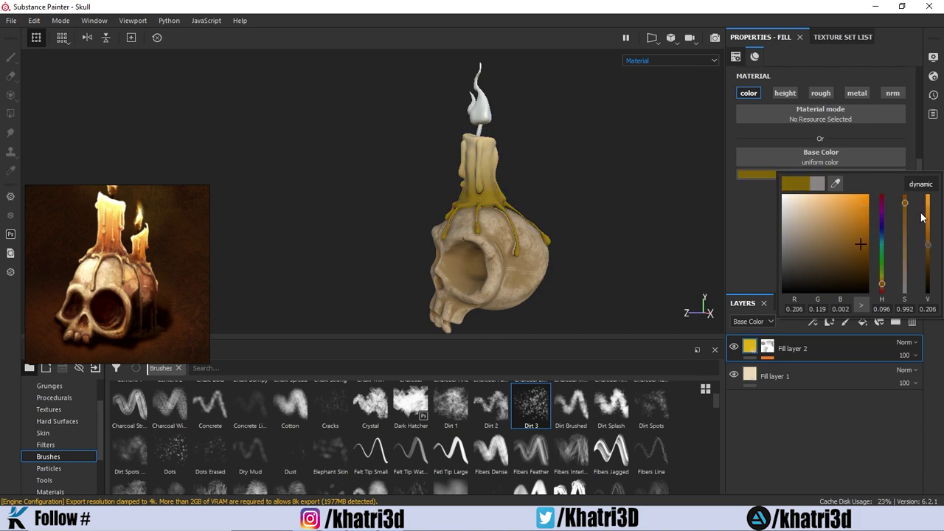
drag(927, 234, 927, 263)
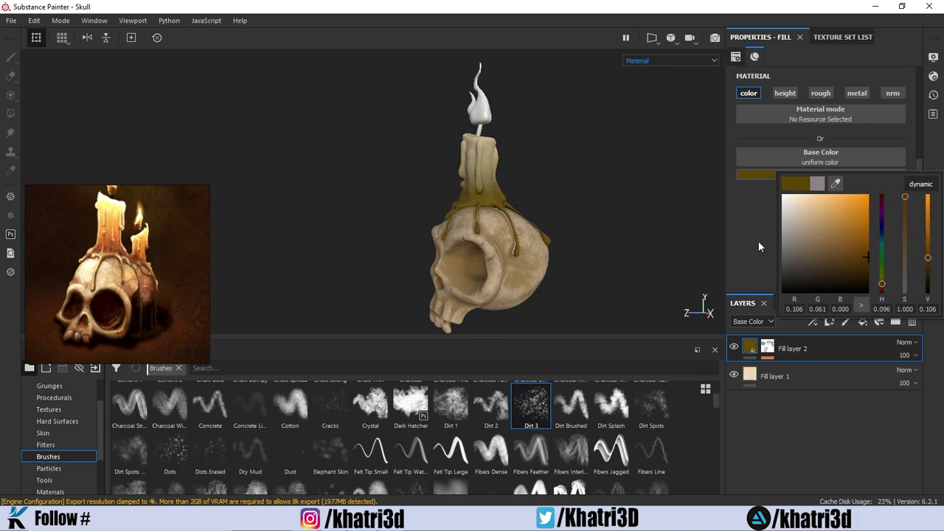
click(768, 348)
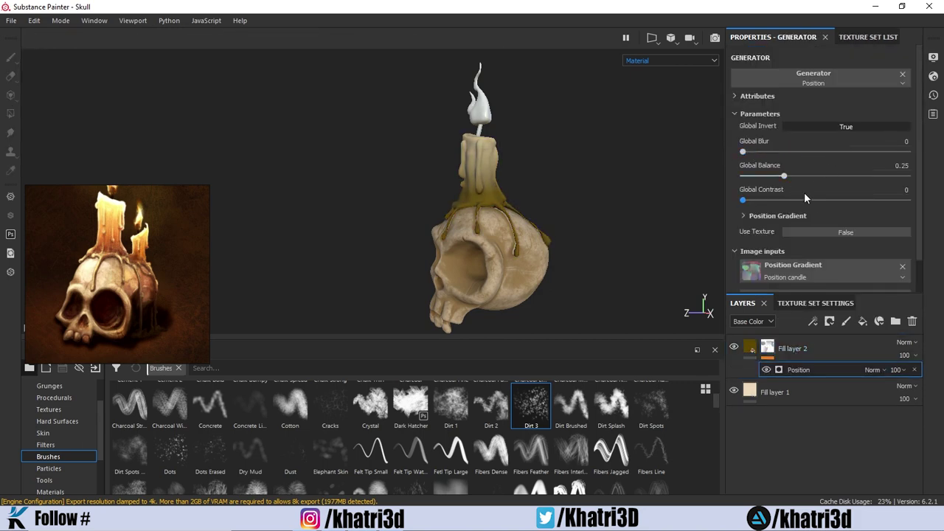
click(844, 126)
click(845, 126)
drag(783, 176, 766, 176)
Change the drip colour to a pale beige dulled toward ochre.
click(765, 352)
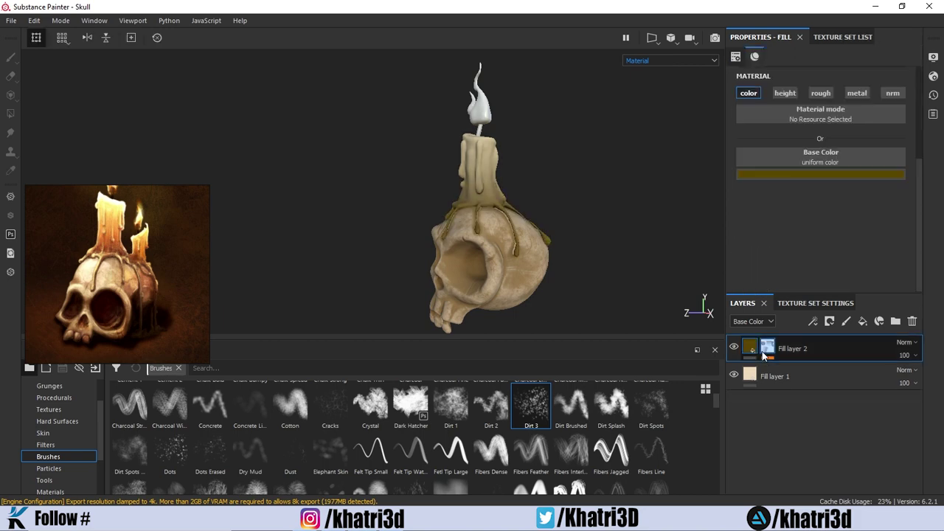
click(820, 174)
mouse_move(800, 204)
mouse_down()
mouse_move(789, 233)
mouse_move(833, 242)
mouse_move(848, 211)
mouse_move(848, 236)
mouse_up()
drag(904, 221, 909, 245)
click(800, 218)
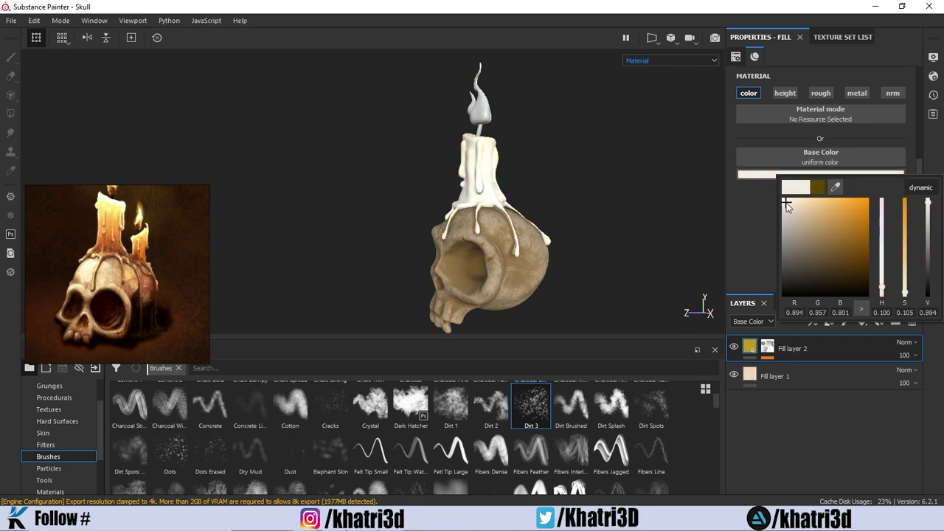
Make the base wax near white, then select the Rope texture set.
click(774, 376)
click(820, 174)
drag(793, 214, 775, 208)
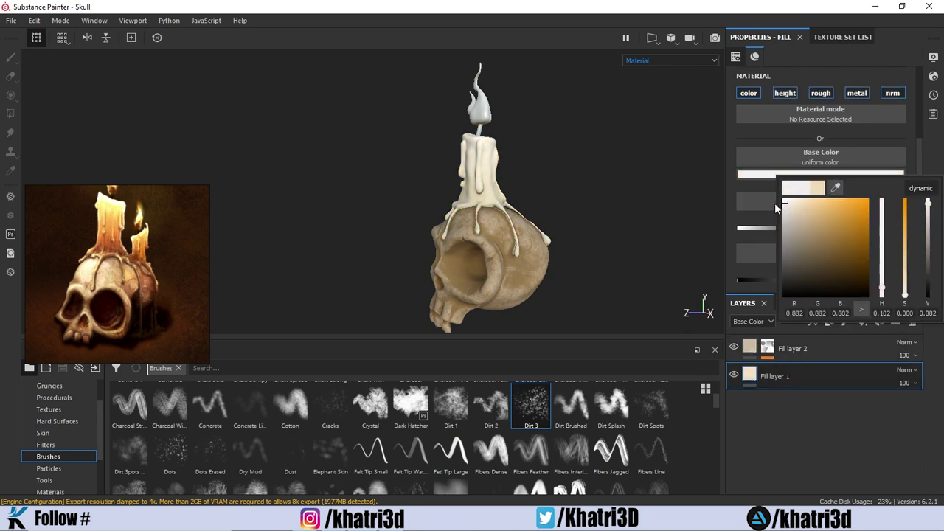
click(776, 348)
click(802, 175)
alt+drag(723, 190, 649, 191)
click(826, 37)
click(739, 124)
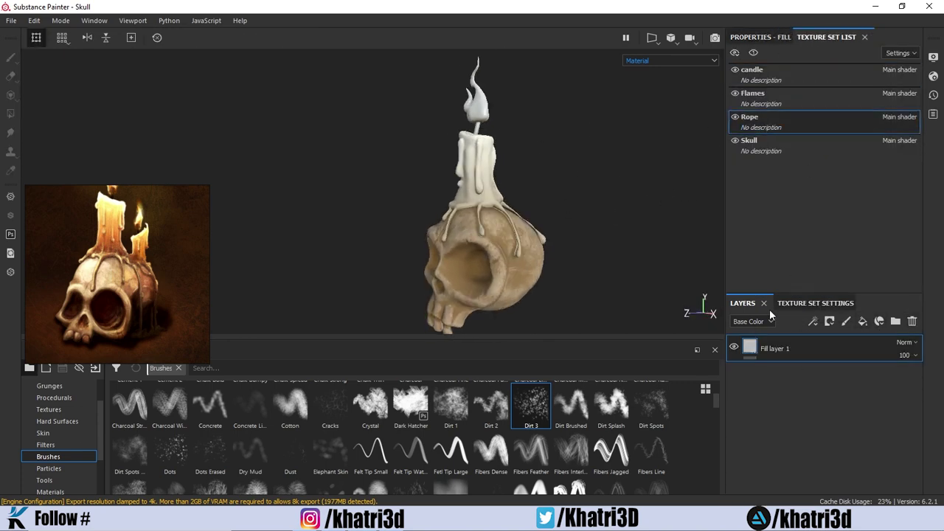
Bring up the flames reference image and switch to the Flames texture set.
click(774, 348)
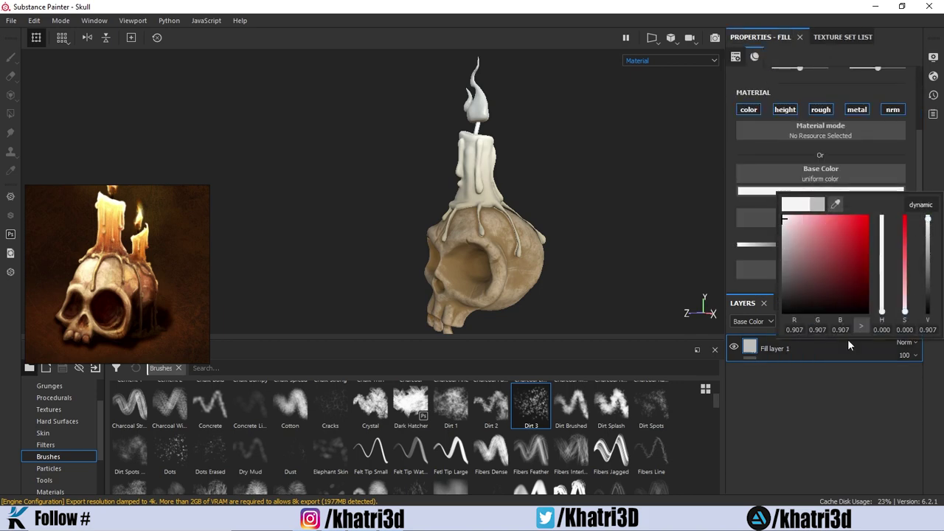
scroll(848, 262, down, 1)
click(152, 266)
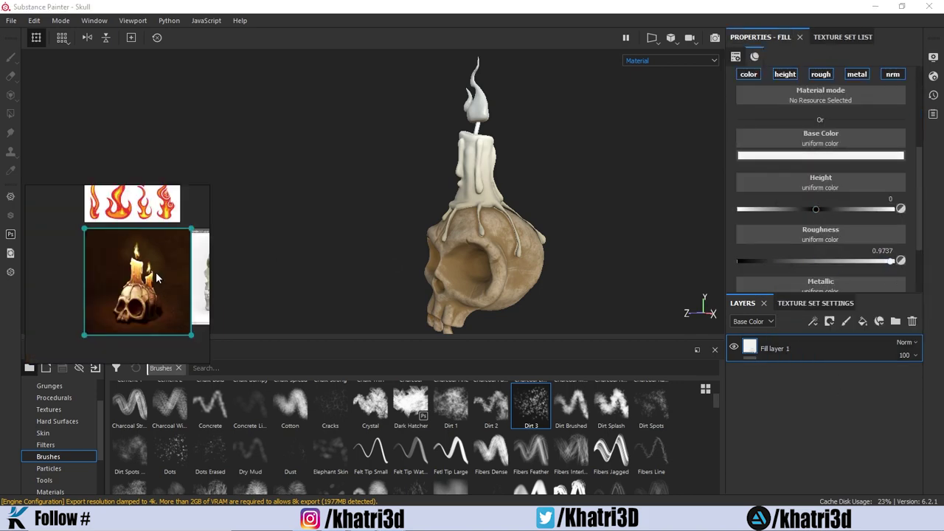
scroll(157, 276, up, 2)
scroll(508, 177, up, 3)
click(840, 37)
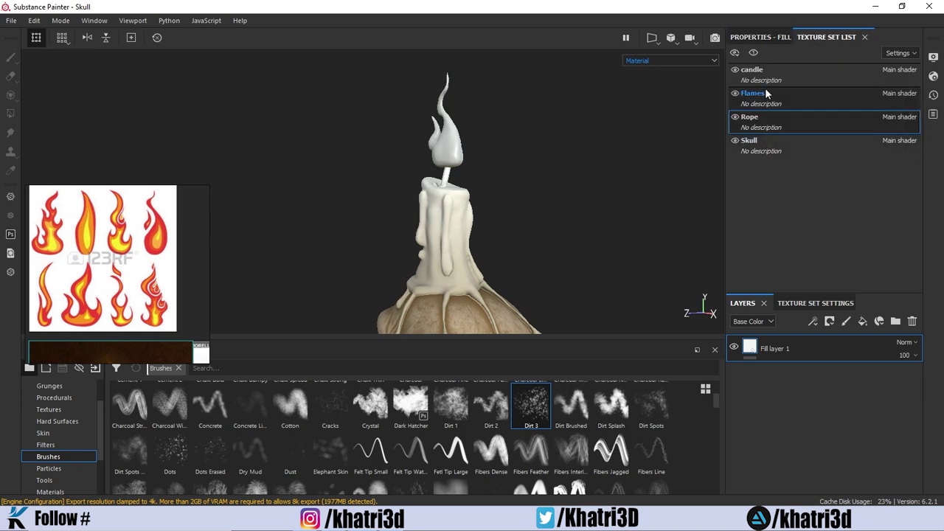
click(752, 94)
Add a fill layer to the Flames set coloured red sampled from the reference image.
click(862, 322)
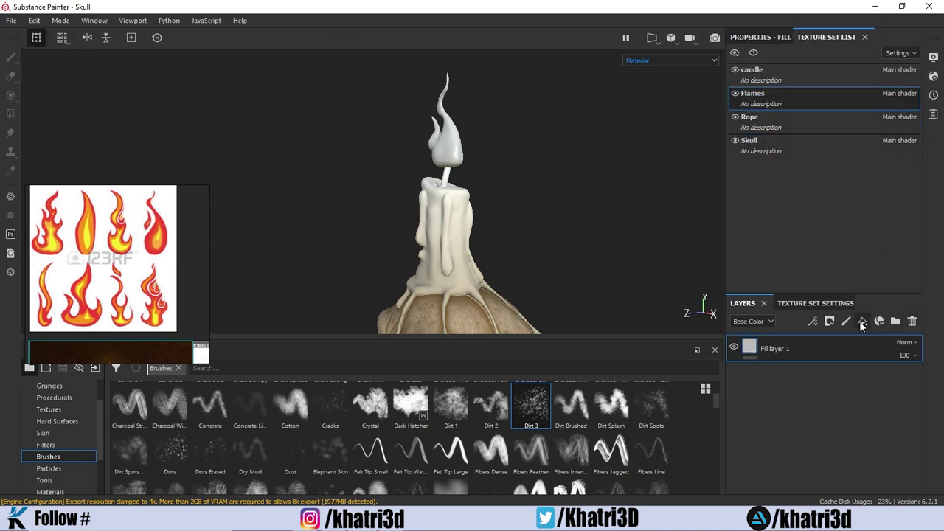
click(775, 348)
click(819, 155)
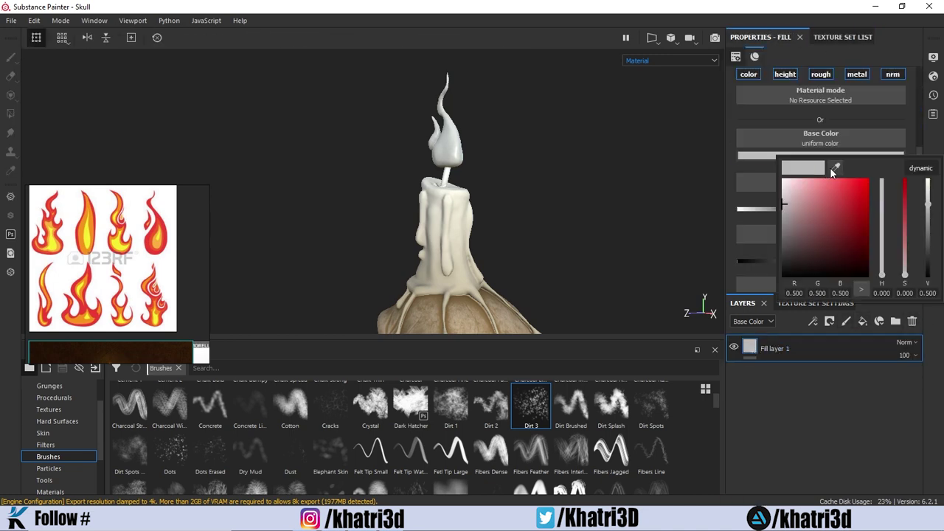
drag(170, 222, 157, 236)
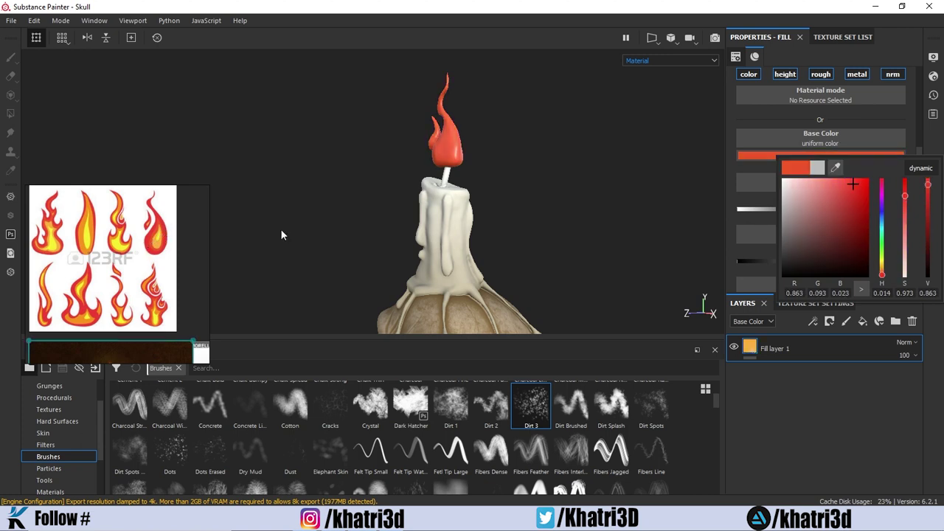
scroll(519, 149, up, 3)
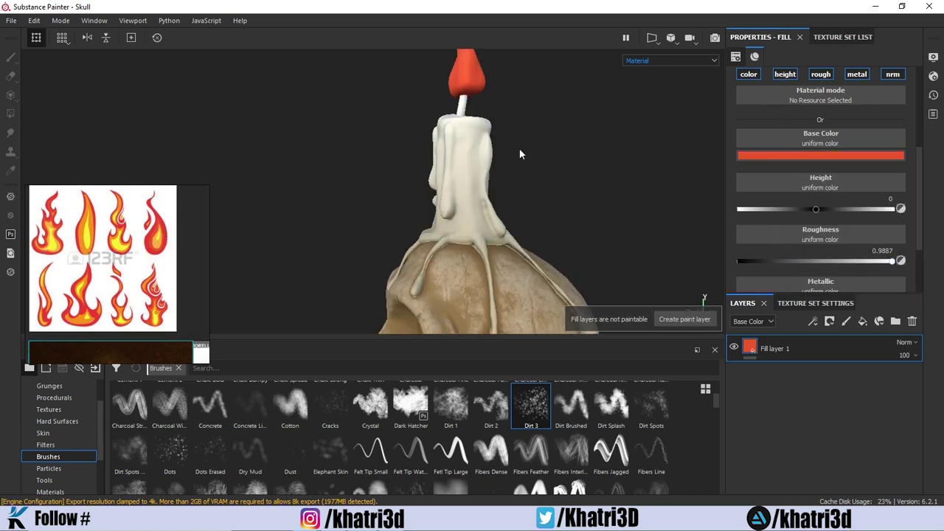
scroll(577, 220, down, 5)
scroll(549, 217, up, 4)
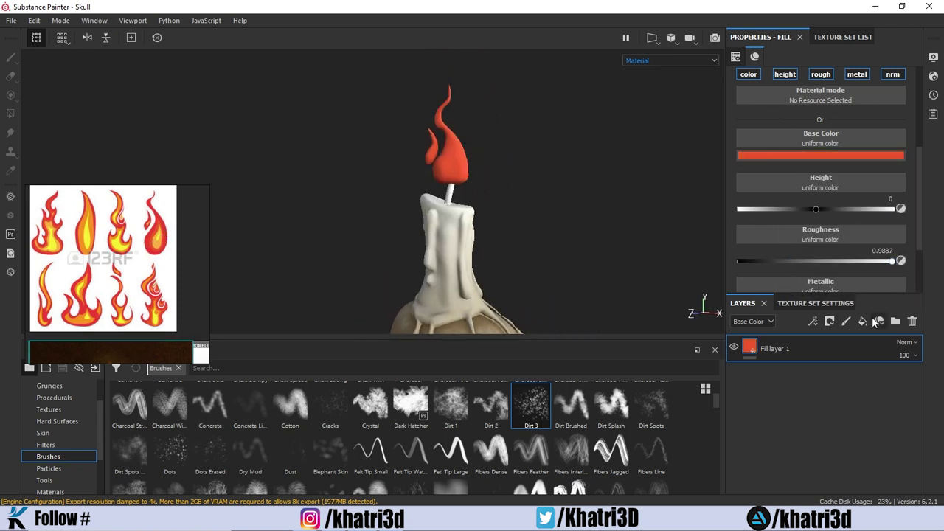
Add a yellow fill layer sampled from the reference above the red, hidden by a black mask.
click(878, 321)
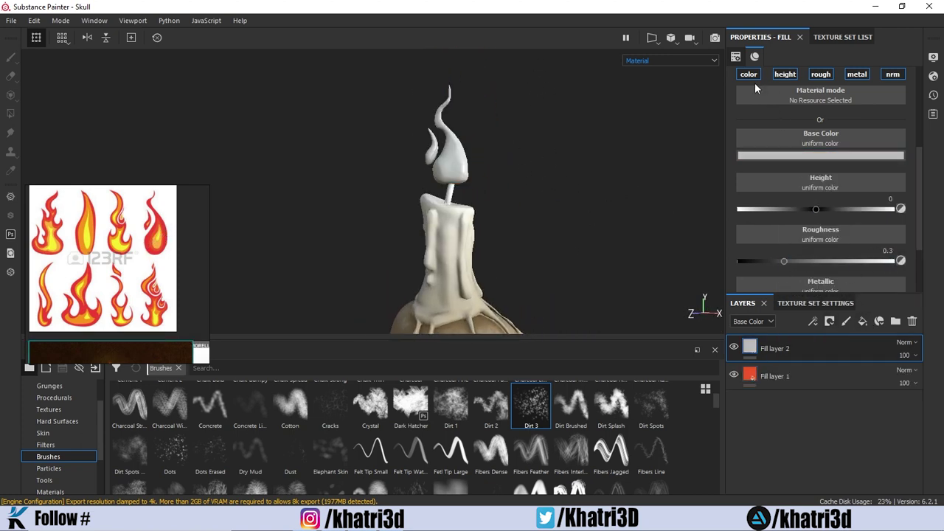
click(819, 174)
click(130, 236)
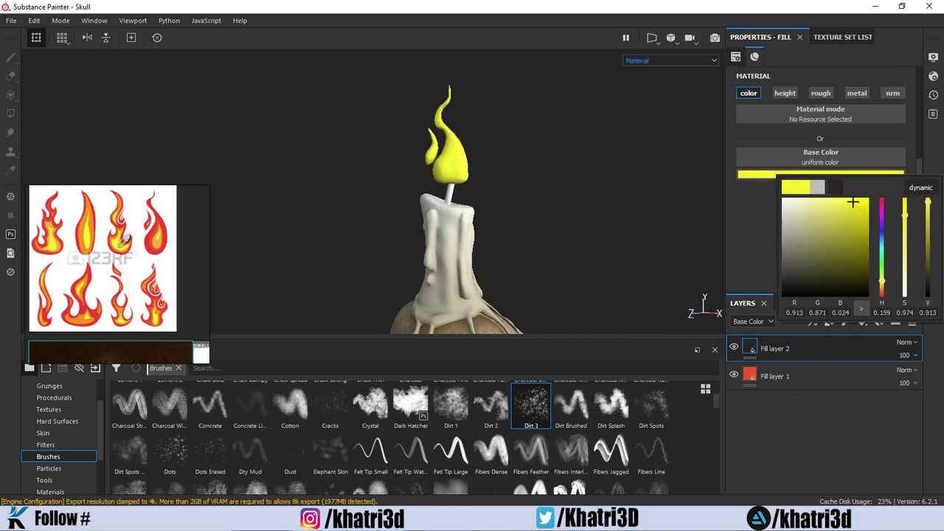
click(792, 361)
click(879, 322)
Paint a yellow teardrop loop and centre dab inside the red flame with the Basic Hard brush.
scroll(435, 191, up, 3)
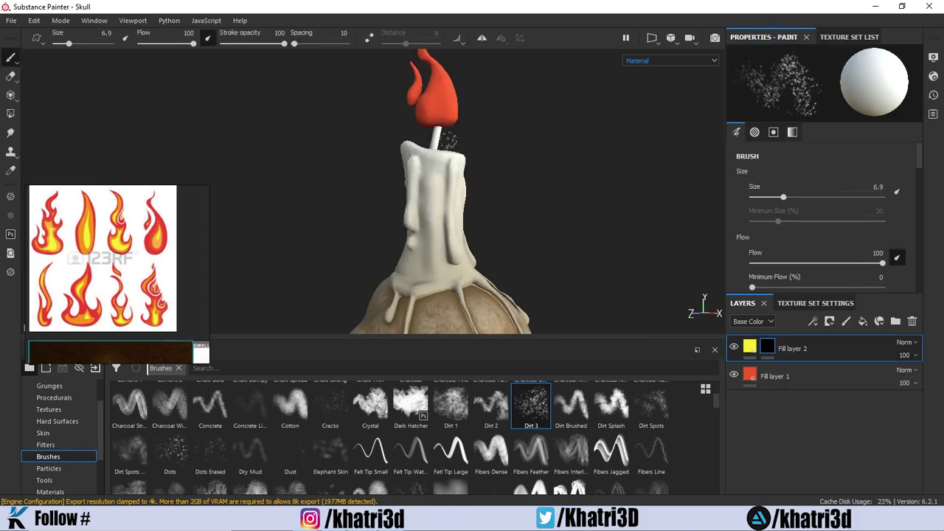
scroll(179, 446, up, 3)
click(491, 402)
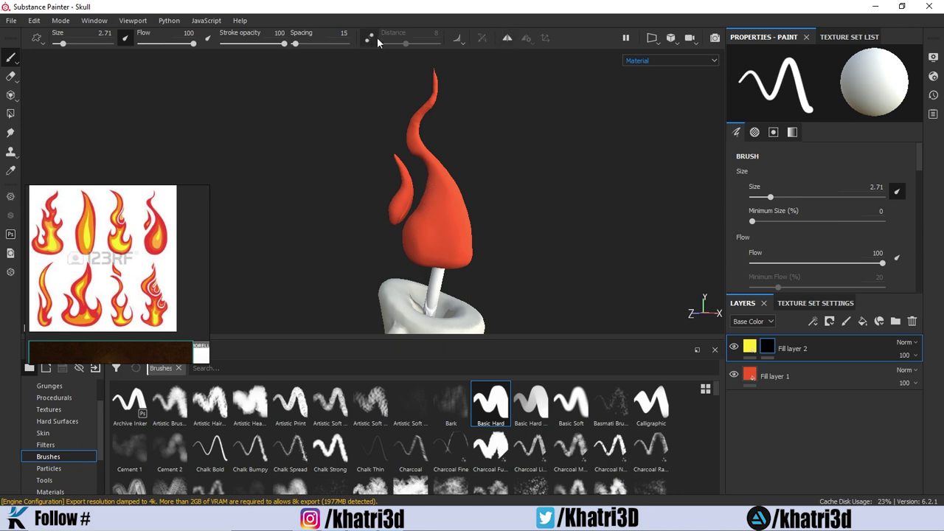
drag(429, 184, 429, 164)
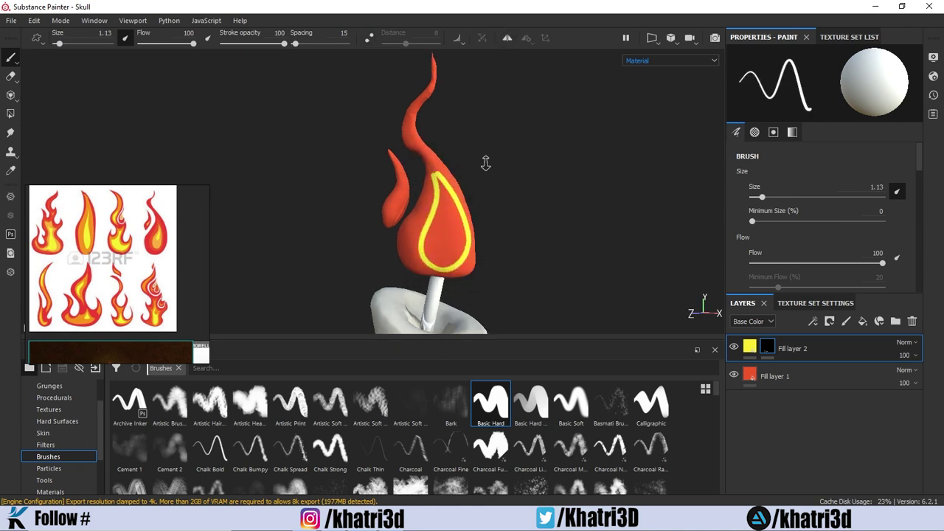
scroll(424, 144, up, 5)
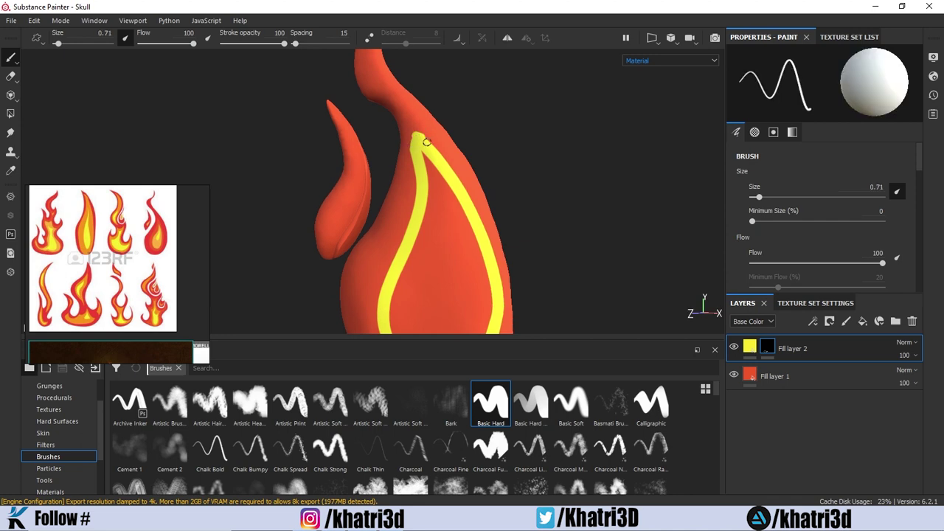
scroll(443, 257, down, 3)
click(460, 256)
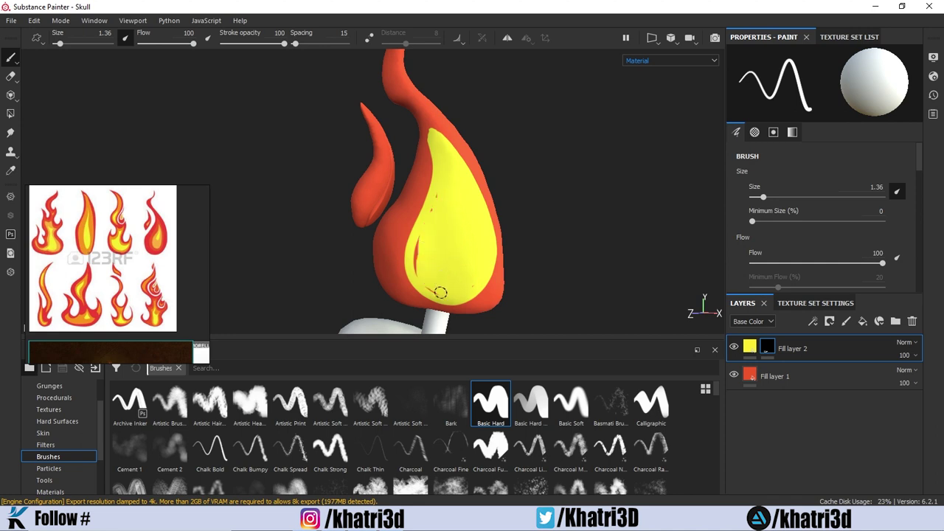
alt+drag(429, 159, 566, 202)
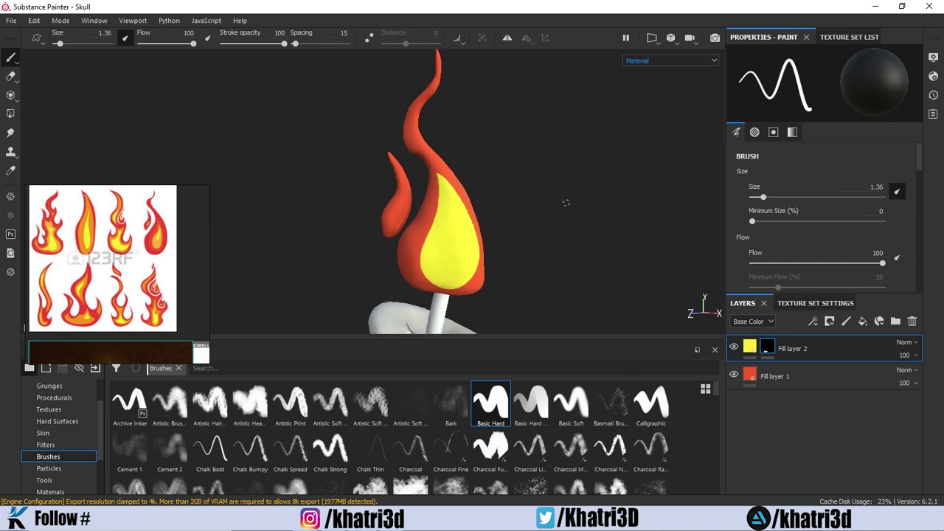
click(749, 347)
click(820, 175)
Duplicate the orange core layer, clear the copy's mask, and recolour the copy yellow.
drag(881, 243, 881, 287)
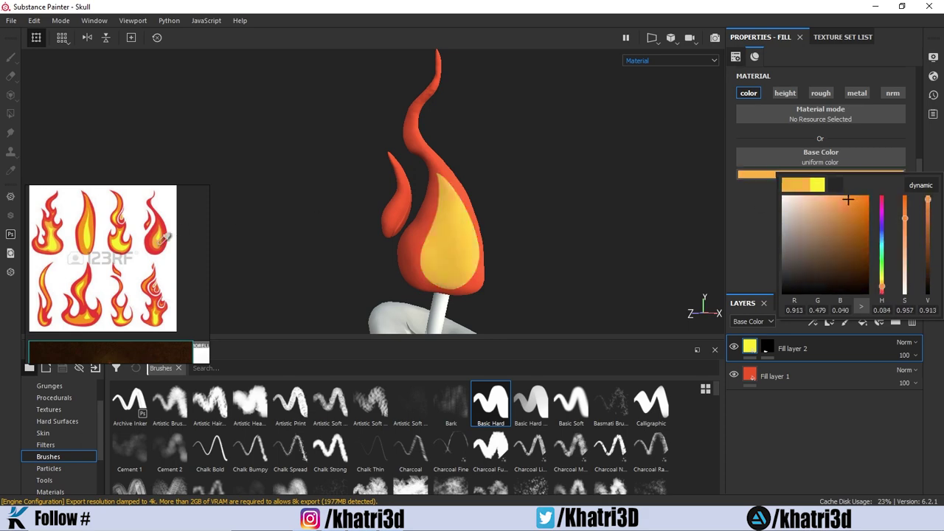
key(ctrl+d)
right_click(808, 353)
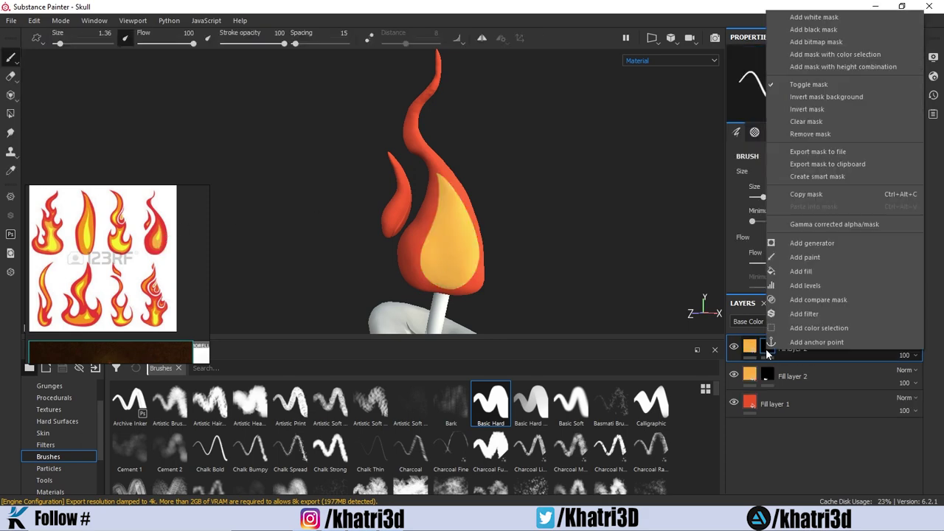
click(822, 133)
click(820, 175)
drag(832, 185, 842, 204)
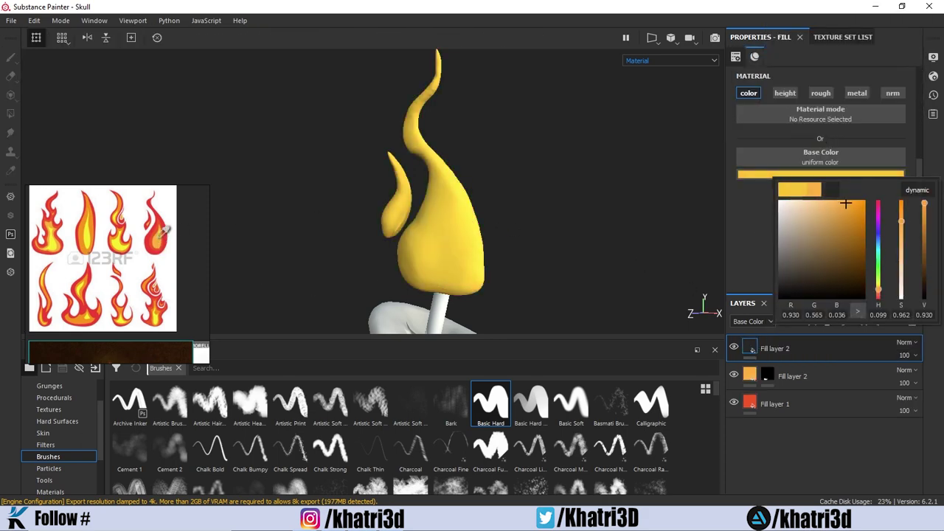
click(789, 109)
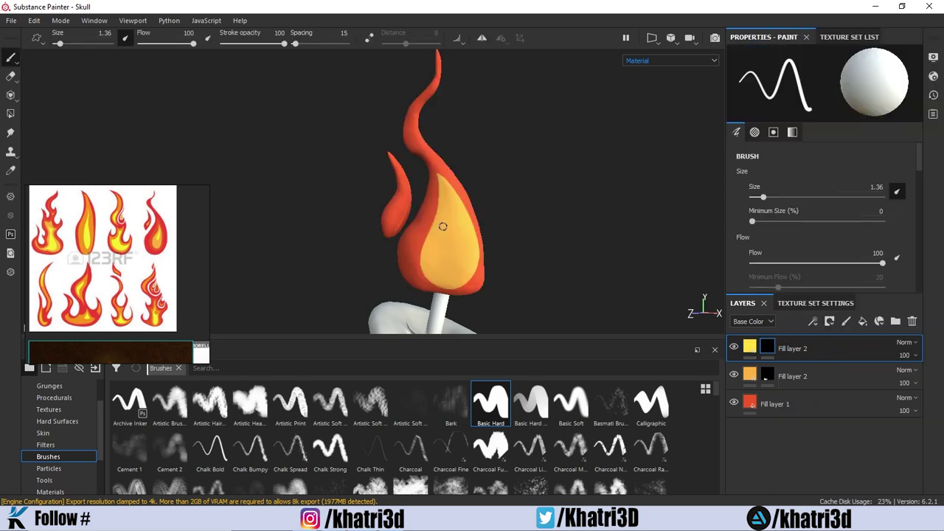
With a smaller brush, paint a solid yellow teardrop inside the orange core, then add a fill layer.
key([)
mouse_move(444, 214)
mouse_down()
mouse_move(479, 258)
mouse_move(445, 190)
mouse_up()
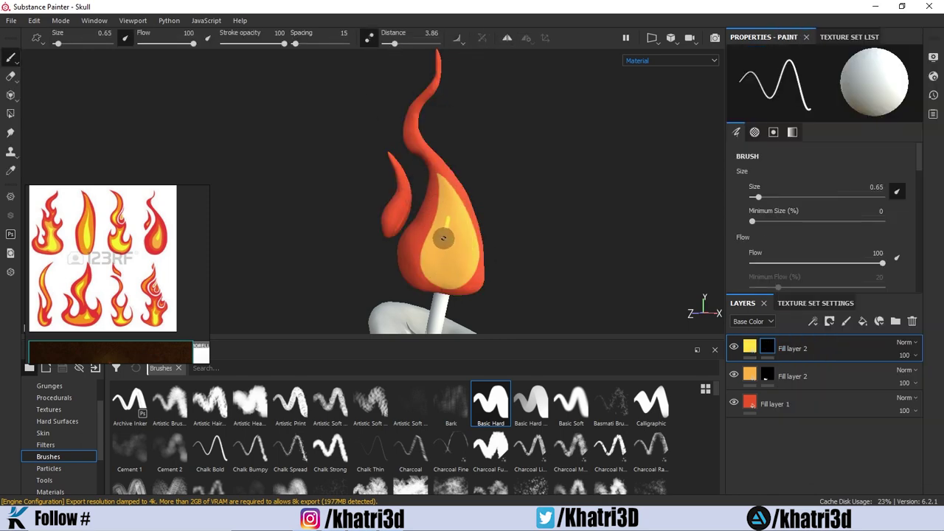
scroll(454, 170, up, 3)
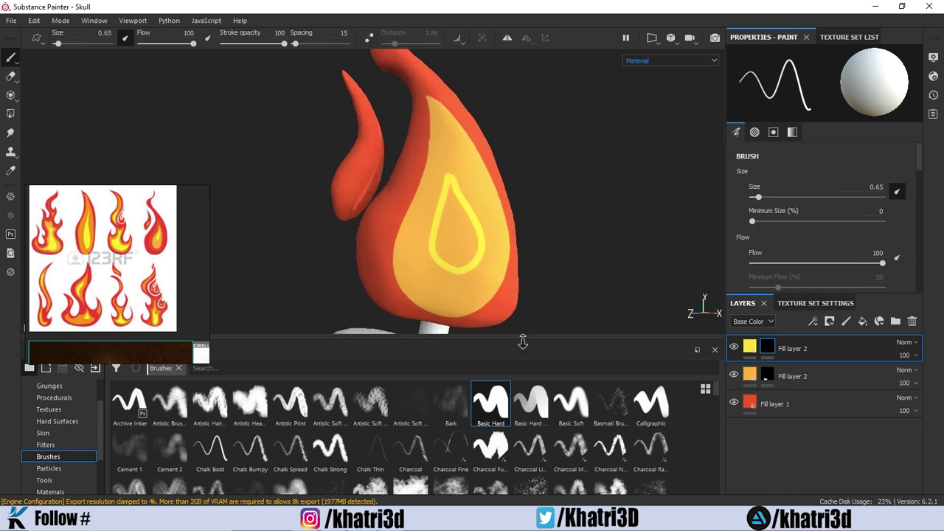
scroll(448, 153, up, 2)
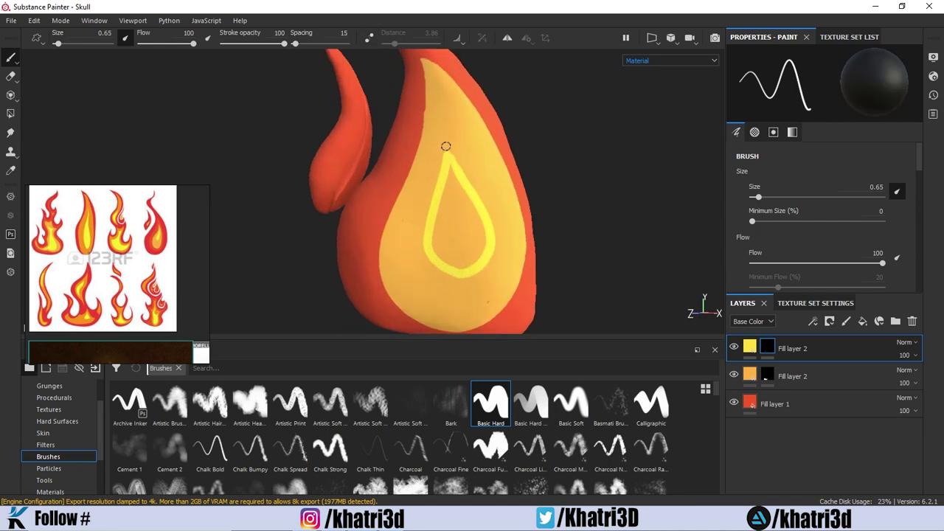
drag(473, 242, 453, 180)
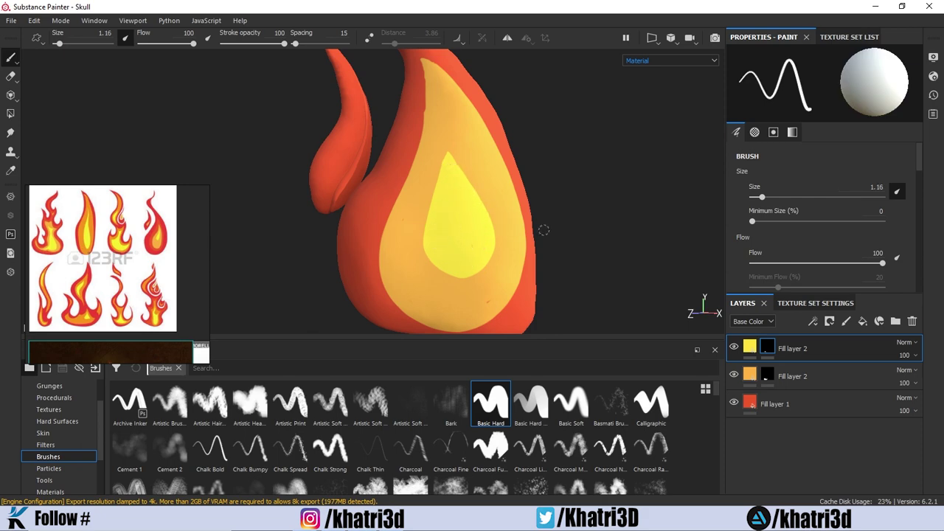
scroll(544, 230, down, 3)
scroll(510, 200, down, 2)
scroll(510, 199, down, 2)
scroll(509, 200, up, 4)
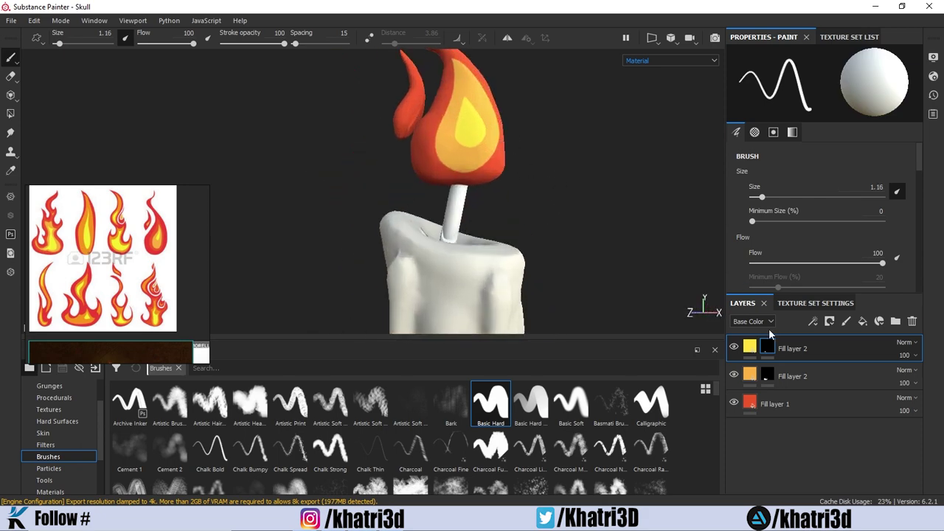
click(867, 322)
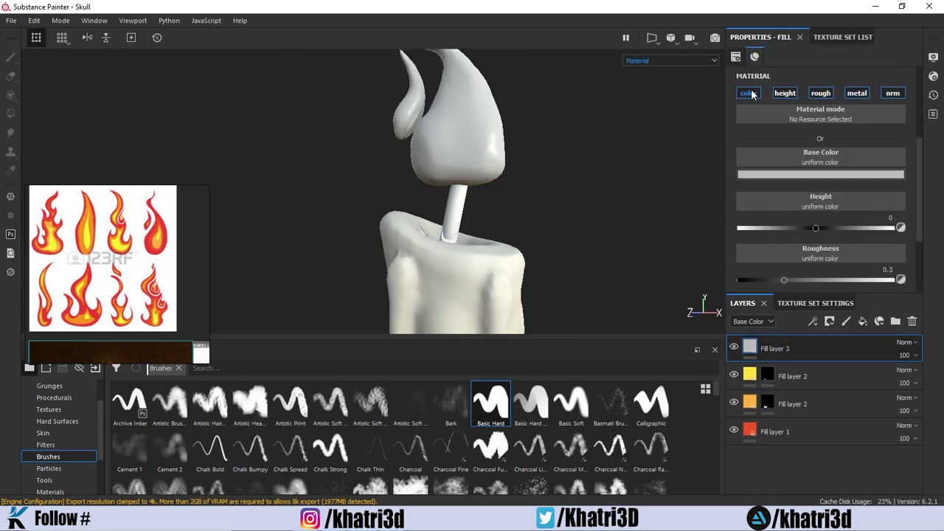
Colour the new fill layer red from the flame reference and give it a black mask.
click(819, 174)
click(863, 206)
click(833, 214)
click(828, 322)
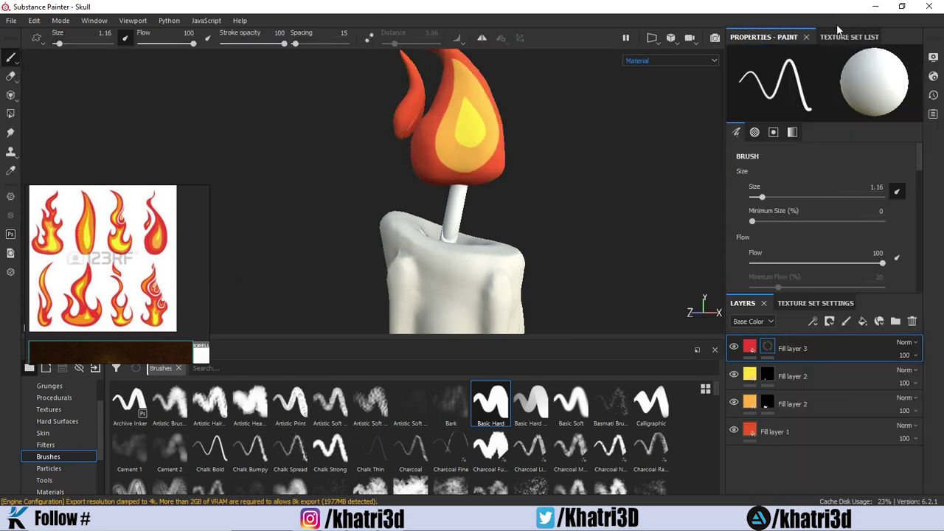
alt+drag(523, 88, 455, 139)
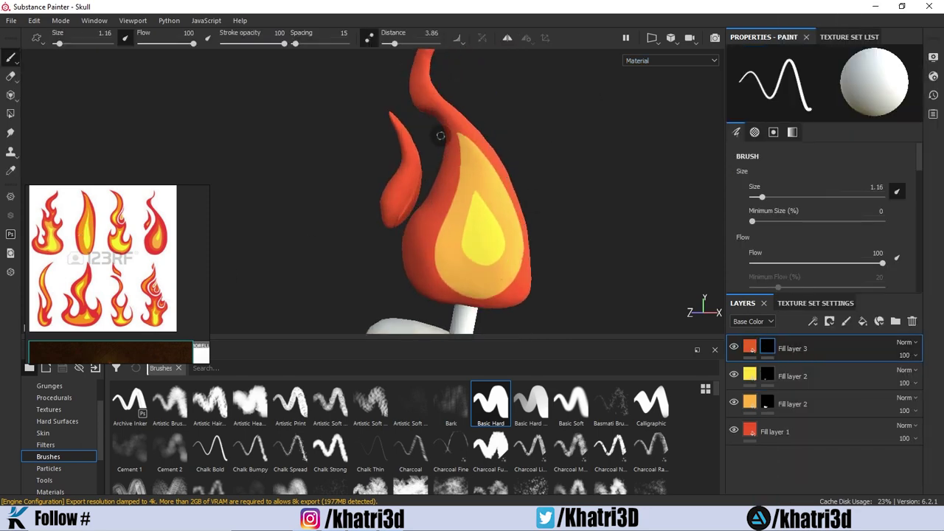
scroll(472, 168, up, 3)
Move the red layer below the yellow and orange flame layers.
drag(793, 347, 793, 404)
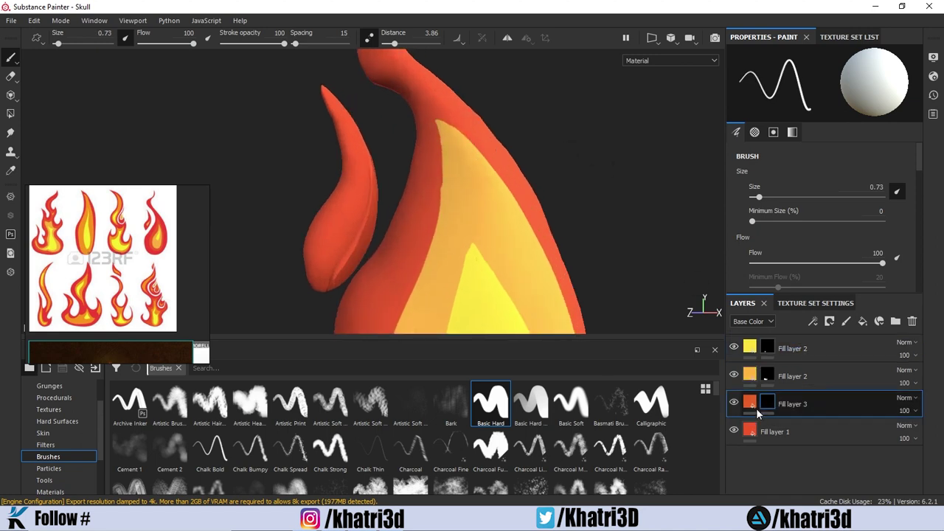
click(749, 403)
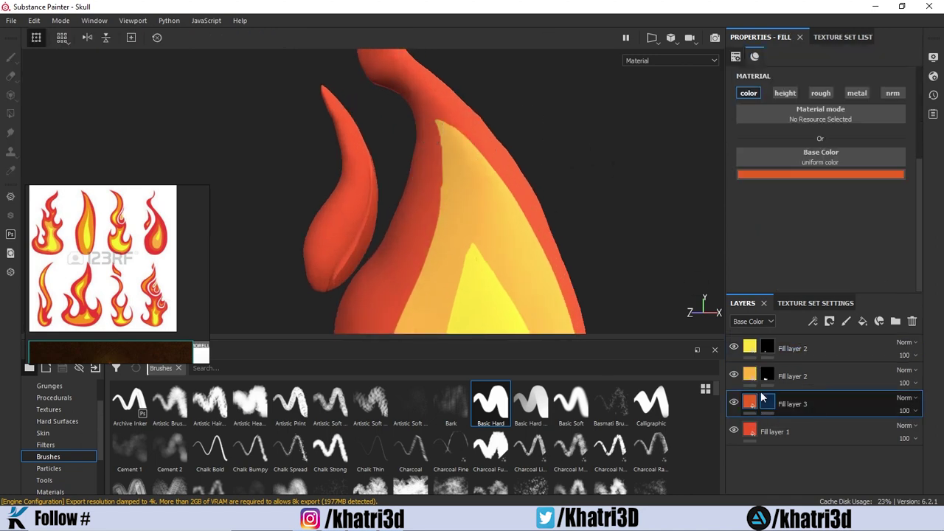
click(819, 174)
key(1)
key(ctrl+z)
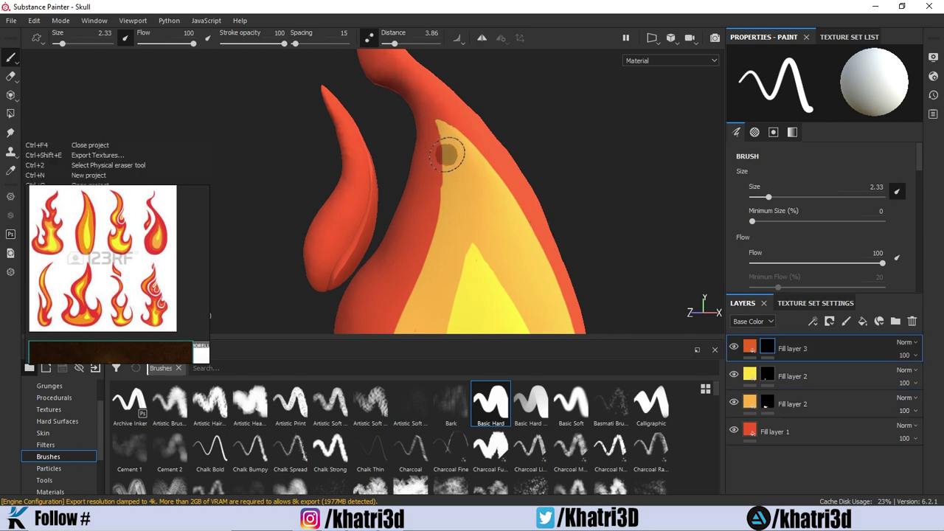
drag(819, 350, 811, 404)
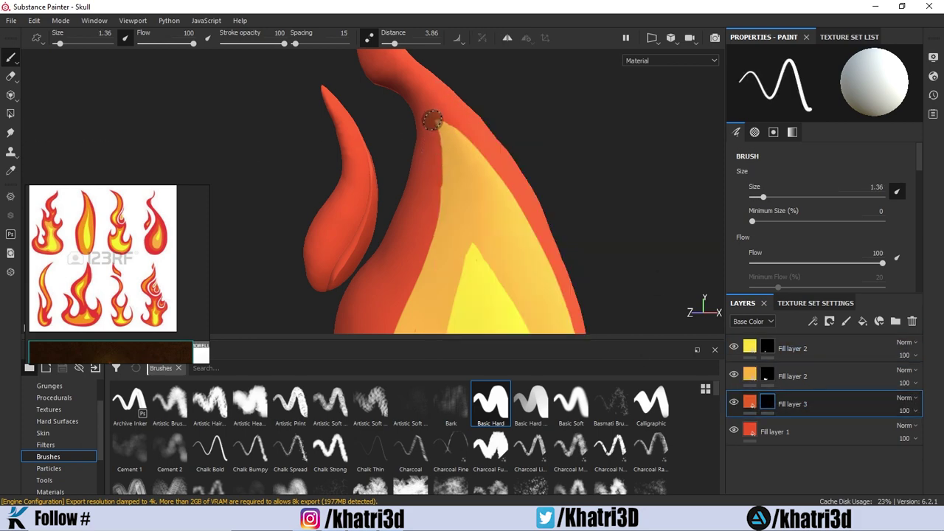
scroll(415, 261, down, 5)
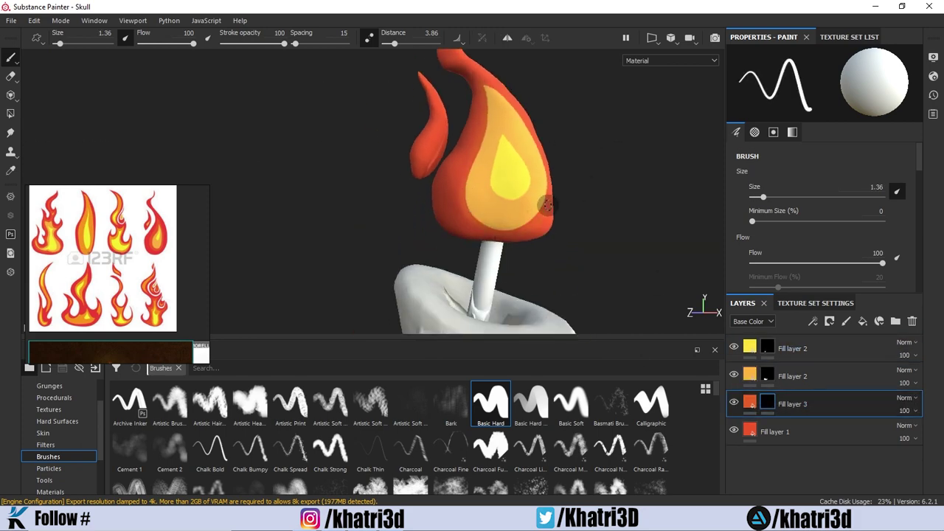
scroll(493, 85, up, 5)
scroll(609, 131, down, 3)
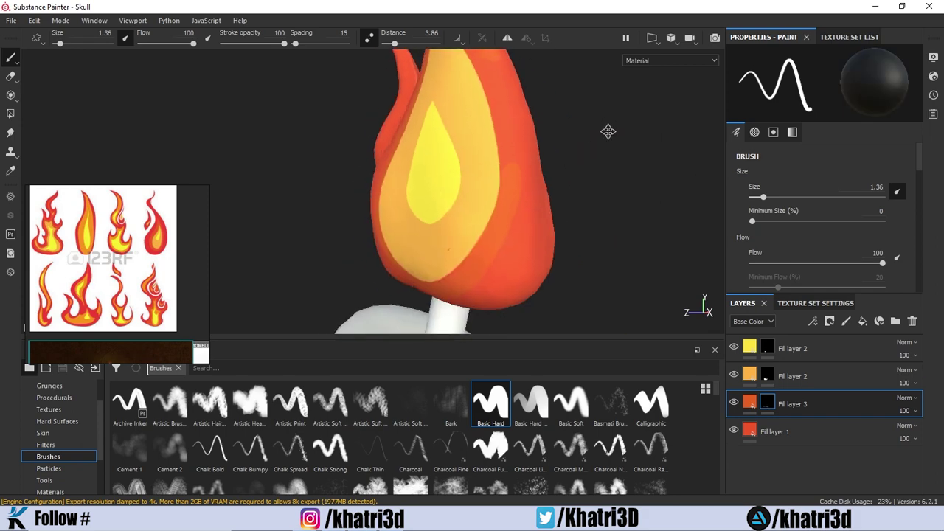
Orbit and zoom out to view the flame's tip and side tongue.
mouse_move(500, 75)
alt+mouse_down()
mouse_move(507, 179)
mouse_move(626, 216)
alt+mouse_up()
scroll(509, 118, up, 5)
scroll(479, 147, down, 3)
scroll(583, 179, down, 3)
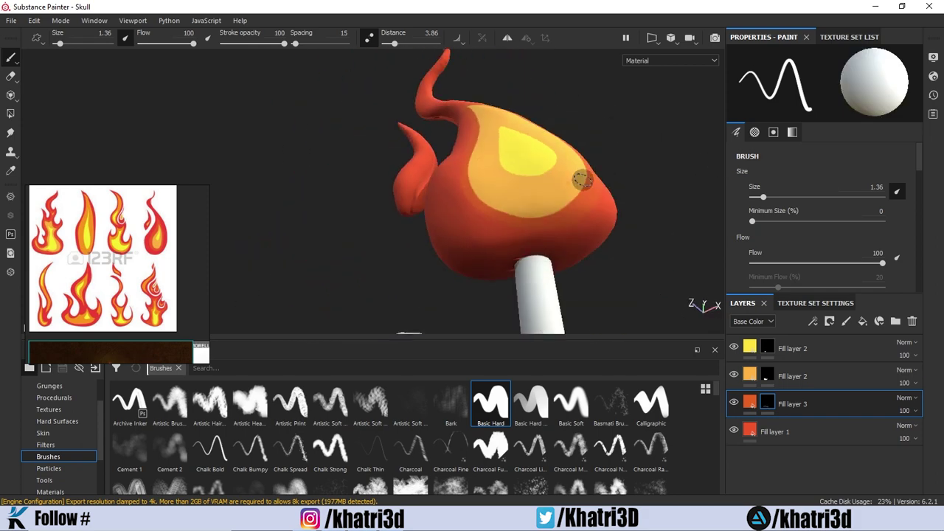
scroll(544, 211, down, 3)
scroll(588, 211, down, 2)
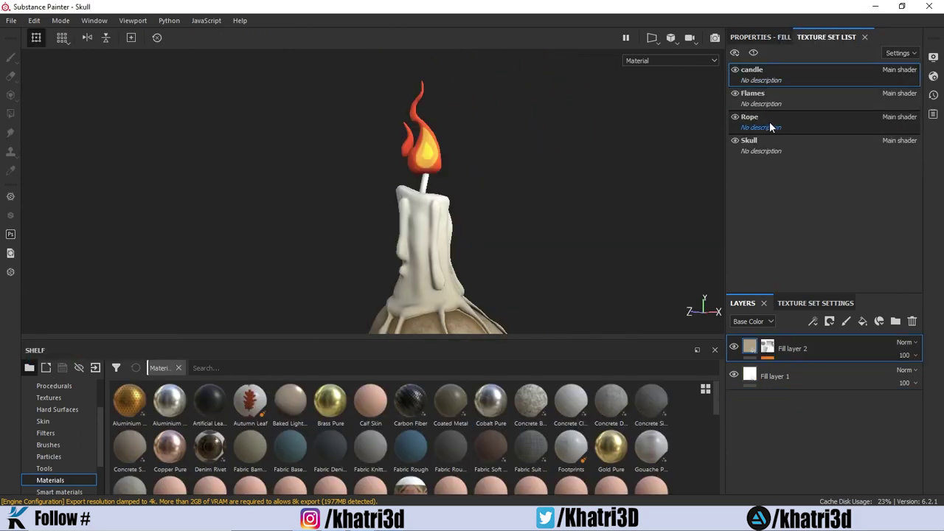
Darken the wick colour, then add a red colour-only fill layer with a black mask and Cotton brush.
drag(931, 293, 929, 304)
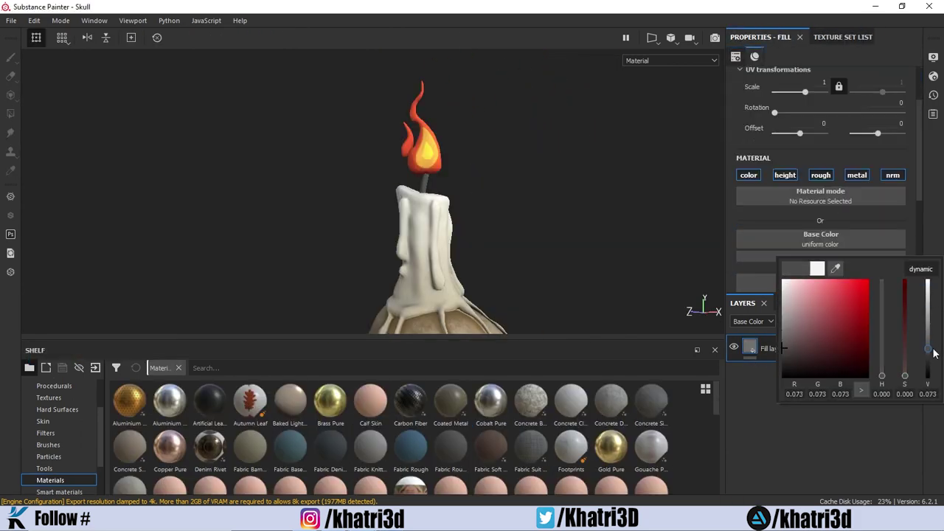
scroll(535, 146, up, 2)
scroll(524, 188, up, 2)
click(862, 321)
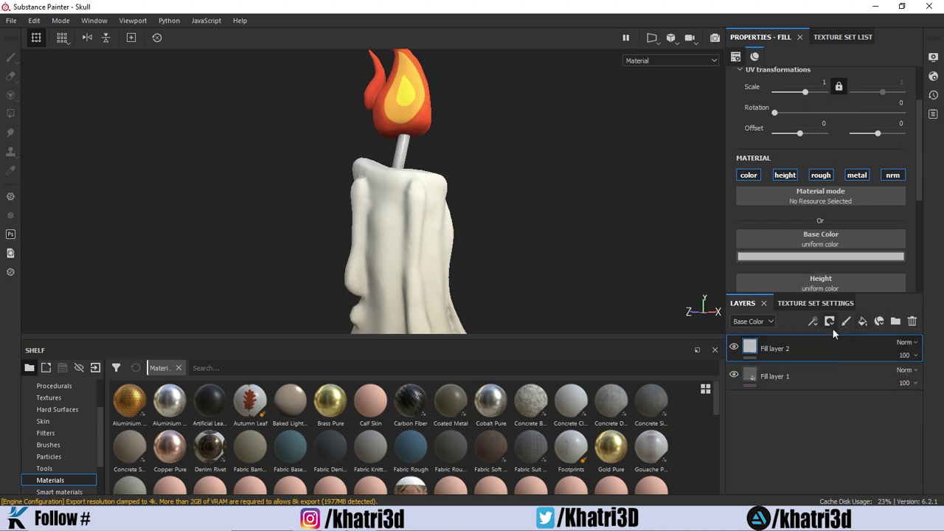
click(749, 174)
click(820, 256)
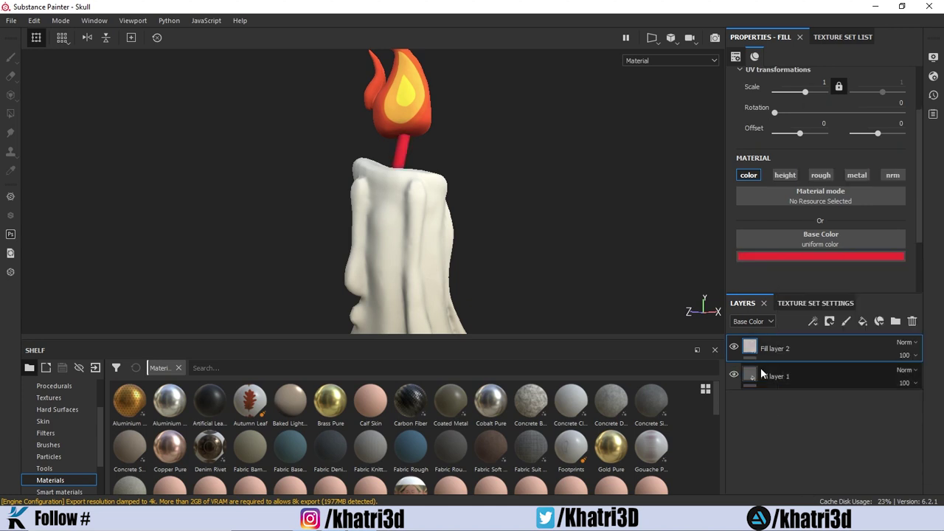
key(1)
click(48, 457)
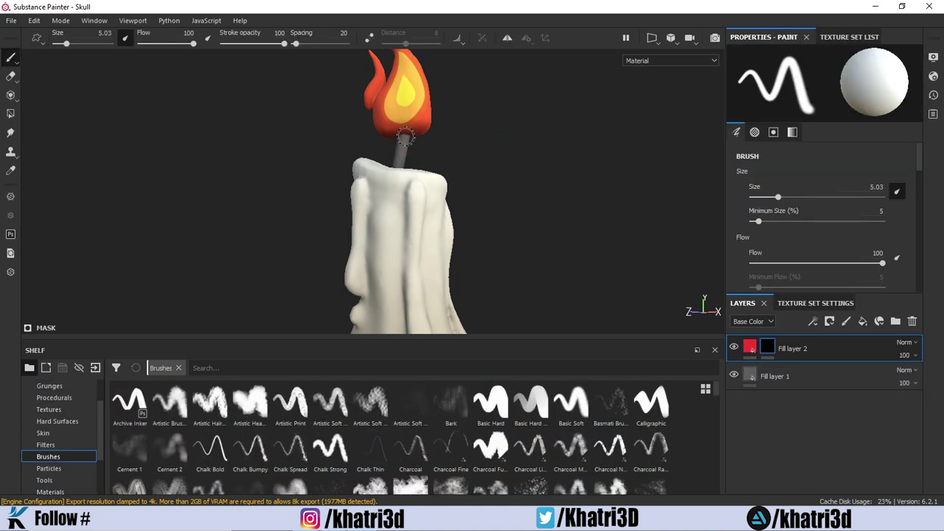
scroll(295, 398, down, 2)
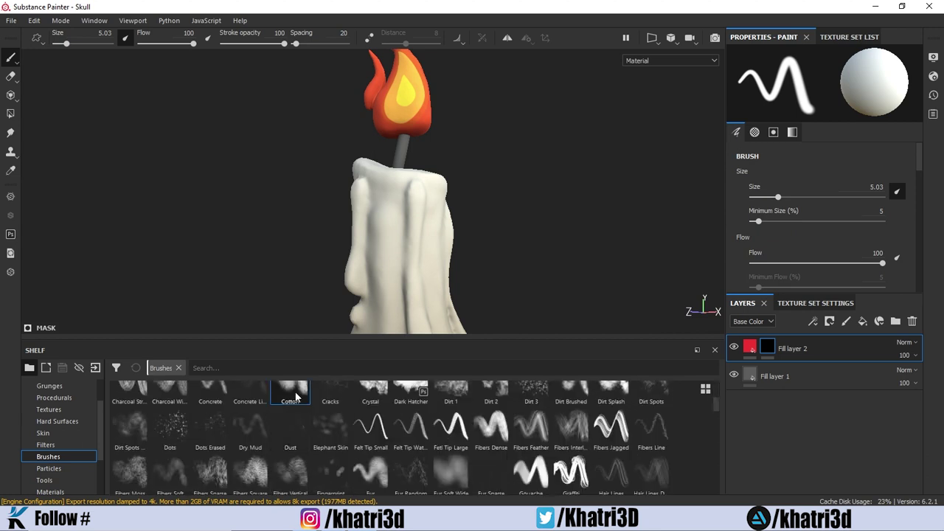
click(294, 399)
Delete the red fill layer so the wick stays dark grey, and switch to the Flames texture set.
click(912, 321)
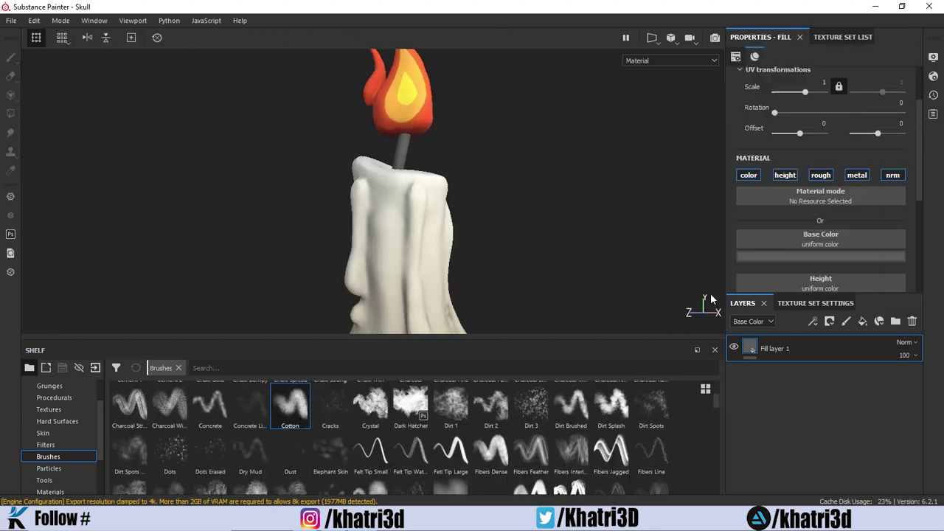
scroll(819, 250, down, 3)
scroll(819, 260, up, 3)
click(819, 257)
alt+drag(442, 140, 472, 134)
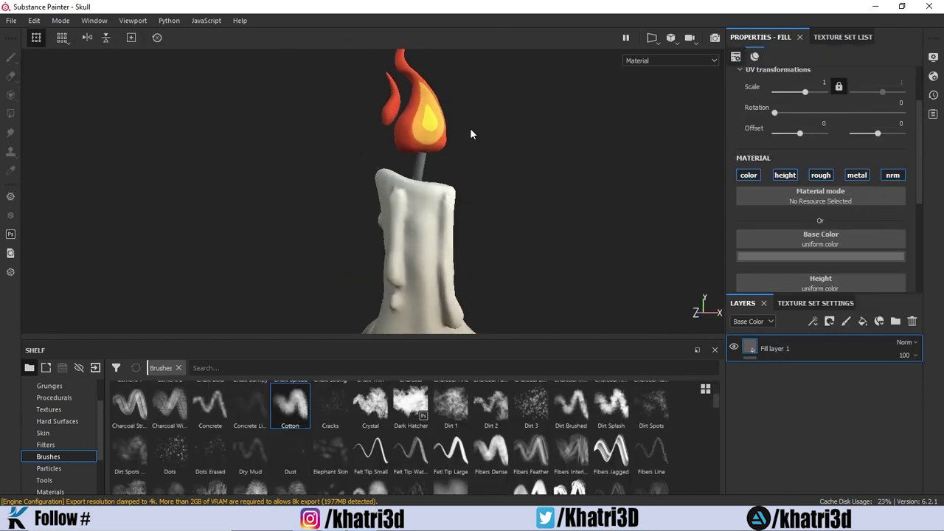
click(772, 93)
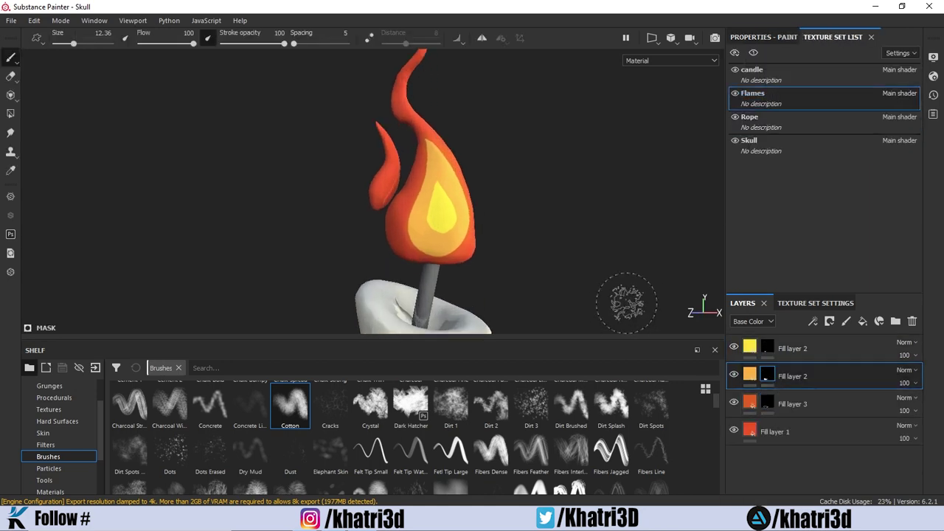
Pick the Basic Hard brush and enable Lazy Mouse with distance 5.
scroll(258, 409, up, 2)
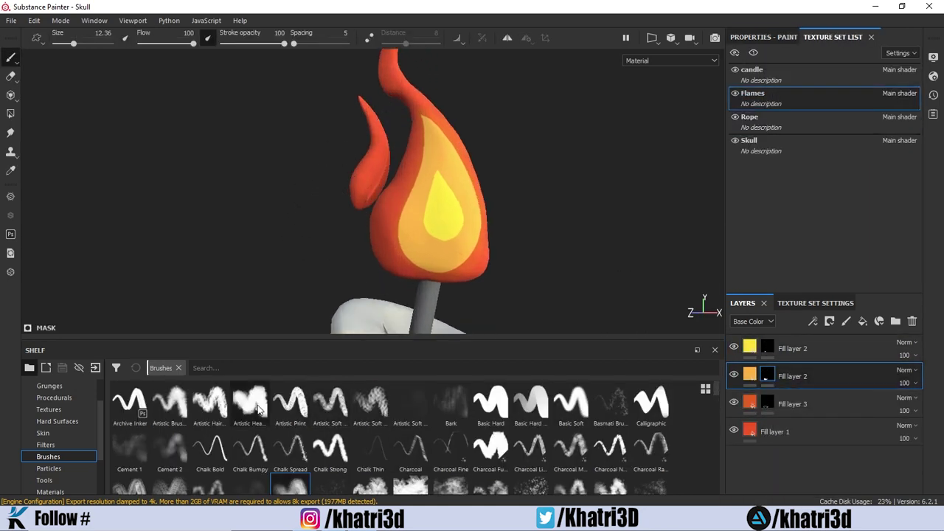
click(491, 402)
scroll(474, 263, down, 5)
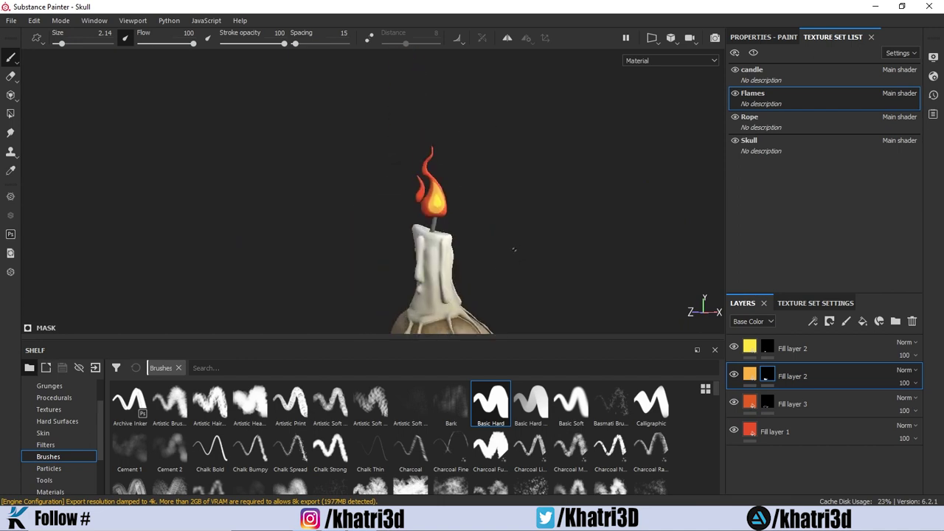
scroll(514, 250, up, 5)
click(368, 37)
drag(405, 43, 398, 43)
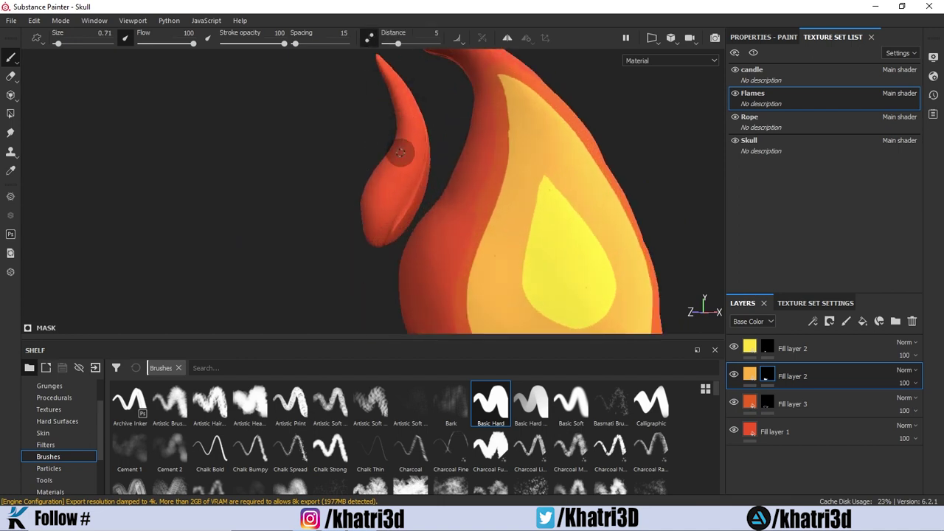
Paint an orange loop on the small side flame and fill it in.
drag(400, 153, 407, 134)
mouse_move(453, 211)
alt+mouse_down()
mouse_move(292, 160)
mouse_move(485, 257)
alt+mouse_up()
click(404, 191)
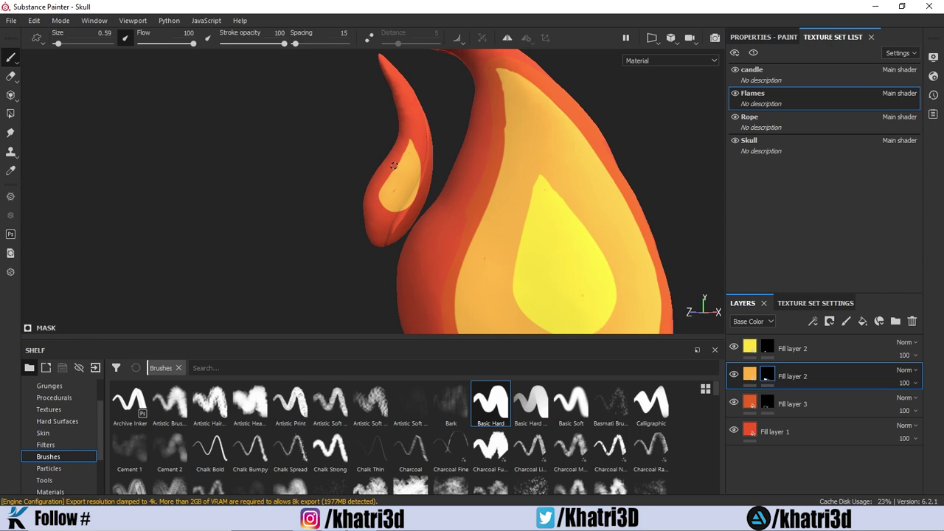
mouse_move(460, 138)
alt+mouse_down()
mouse_move(255, 158)
mouse_move(463, 228)
alt+mouse_up()
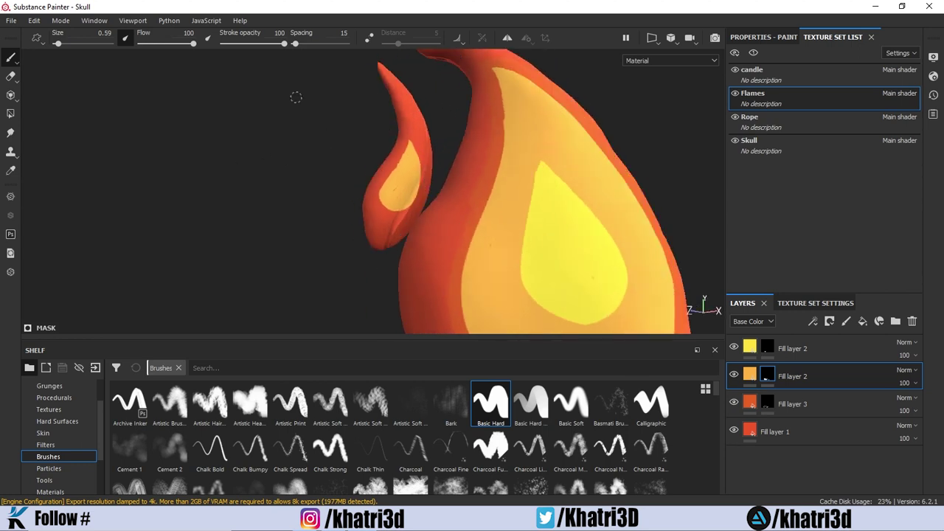
Paint a curved yellow core inside the side flame's orange band.
key(ctrl+z)
scroll(354, 142, up, 3)
key(ctrl+z)
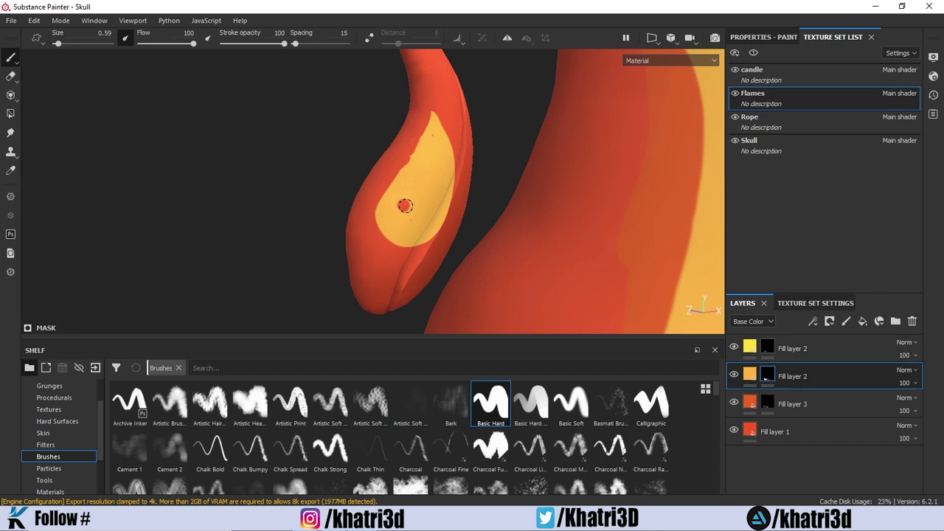
key(ctrl+z)
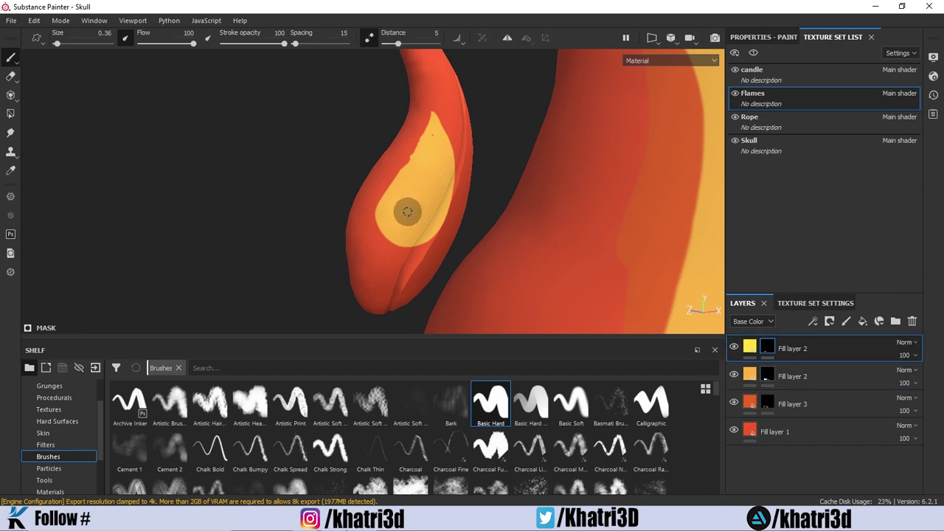
drag(407, 212, 390, 211)
key(ctrl+z)
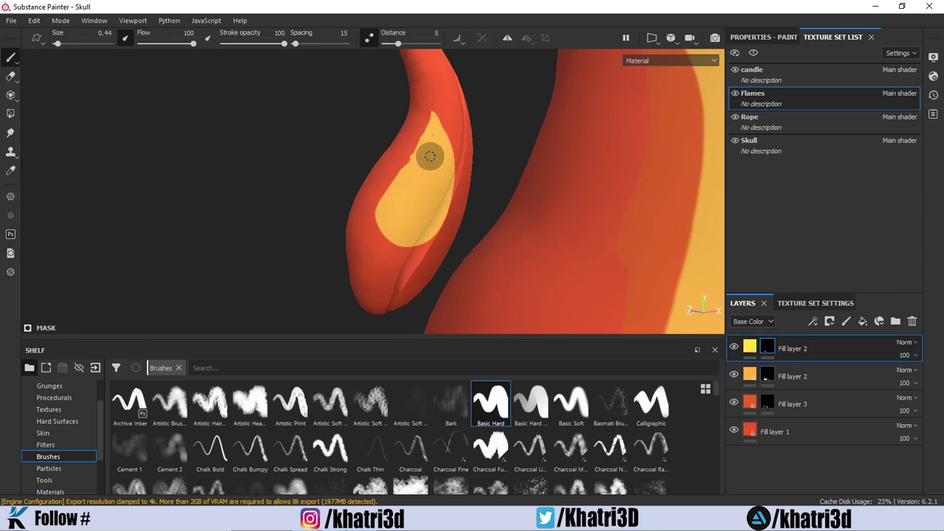
drag(430, 156, 401, 196)
key(ctrl+z)
mouse_move(432, 143)
mouse_down()
mouse_move(394, 217)
mouse_move(440, 202)
mouse_move(431, 133)
mouse_move(516, 228)
mouse_up()
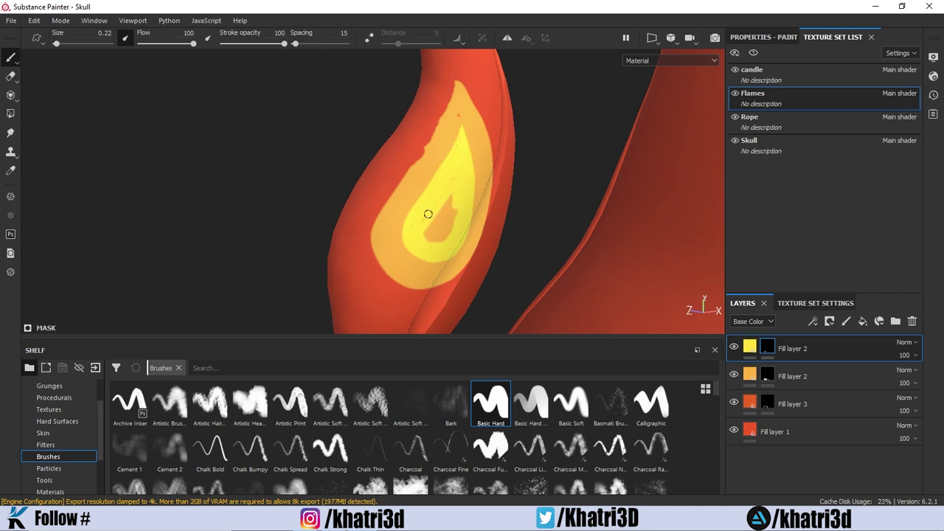
Touch up the orange and red flame layers, then orbit and zoom to review the whole skull candle.
ctrl+alt+click(461, 112)
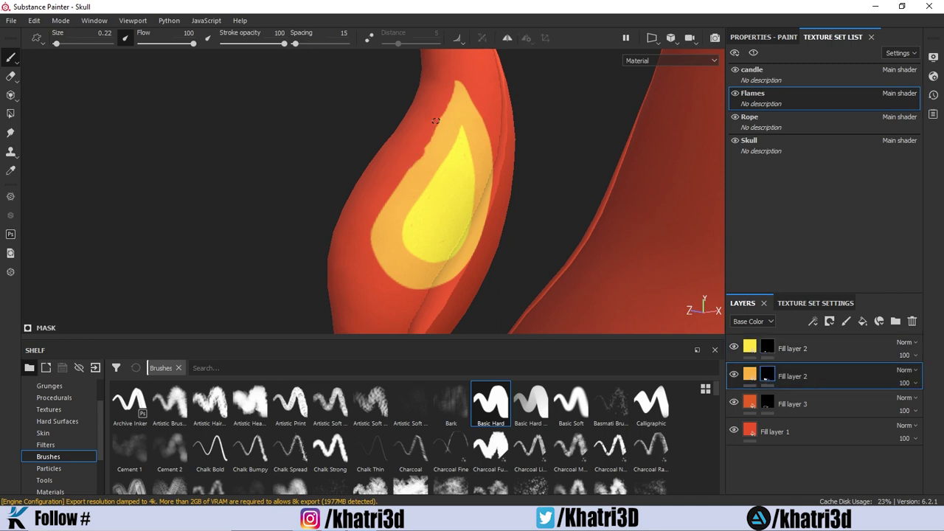
ctrl+alt+click(429, 101)
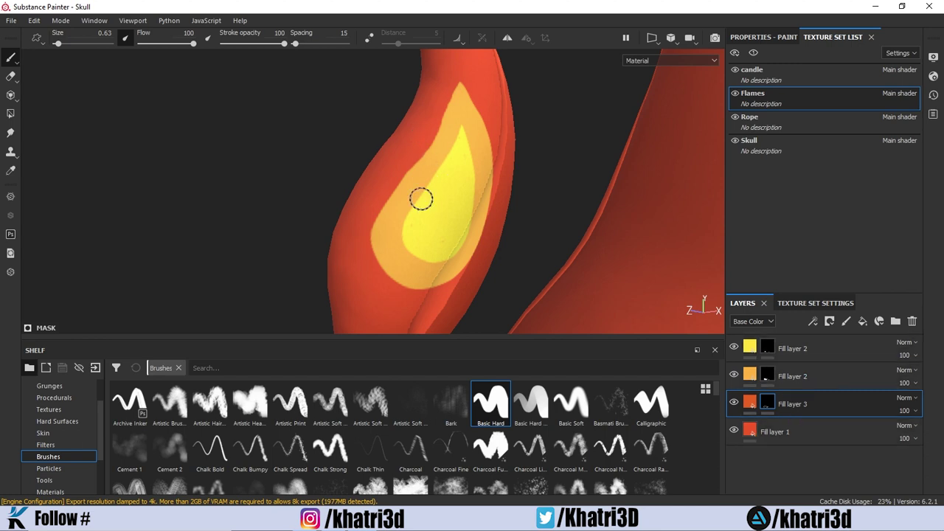
alt+drag(337, 157, 349, 192)
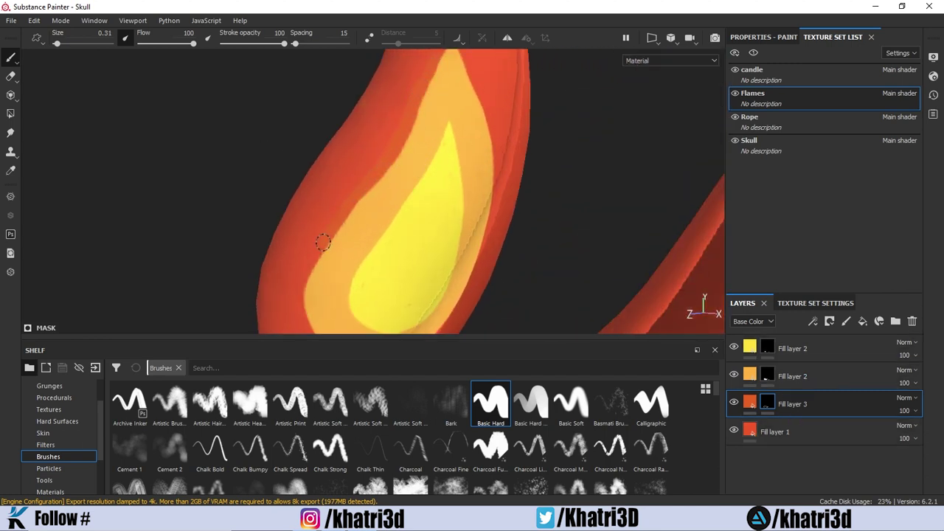
alt+drag(323, 243, 403, 220)
alt+right_drag(359, 191, 486, 238)
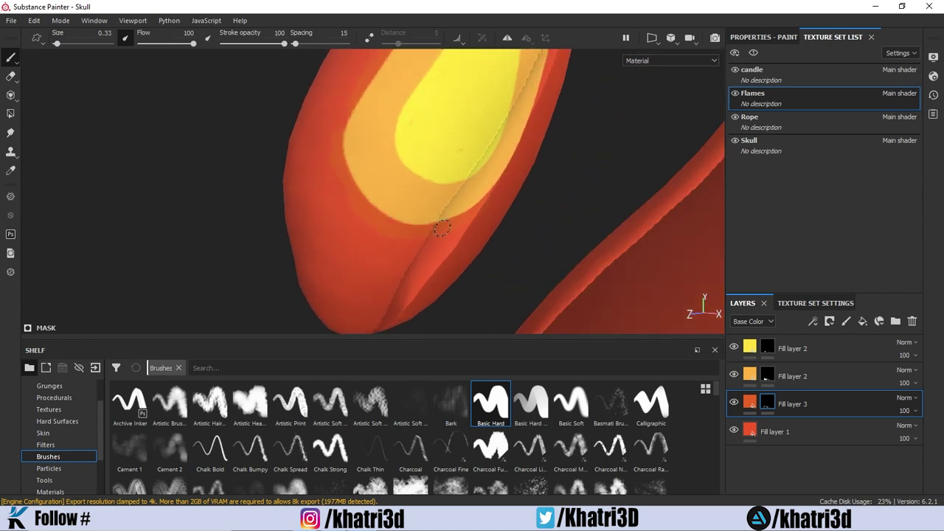
mouse_move(441, 229)
alt+mouse_down()
mouse_move(472, 205)
mouse_move(454, 192)
alt+mouse_up()
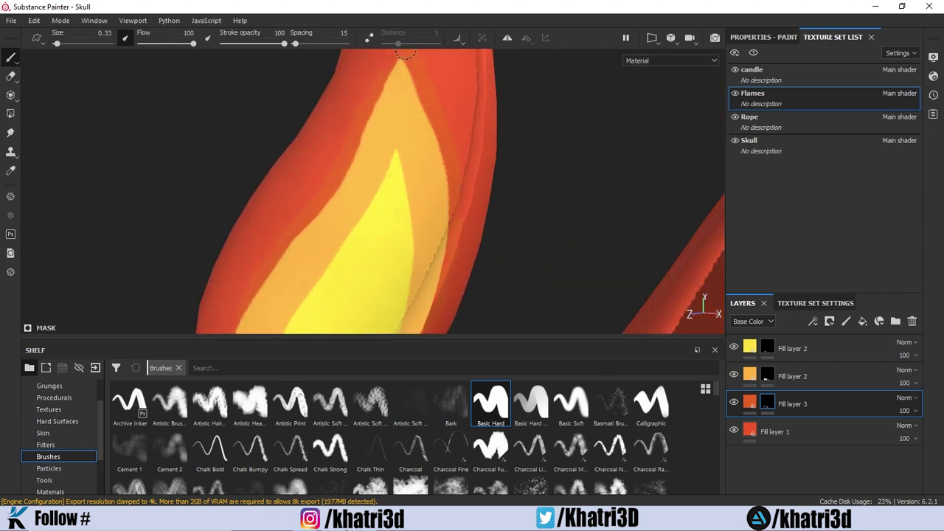
mouse_move(404, 53)
alt+right_down()
mouse_move(484, 154)
mouse_move(623, 194)
mouse_move(499, 249)
mouse_move(415, 219)
alt+right_up()
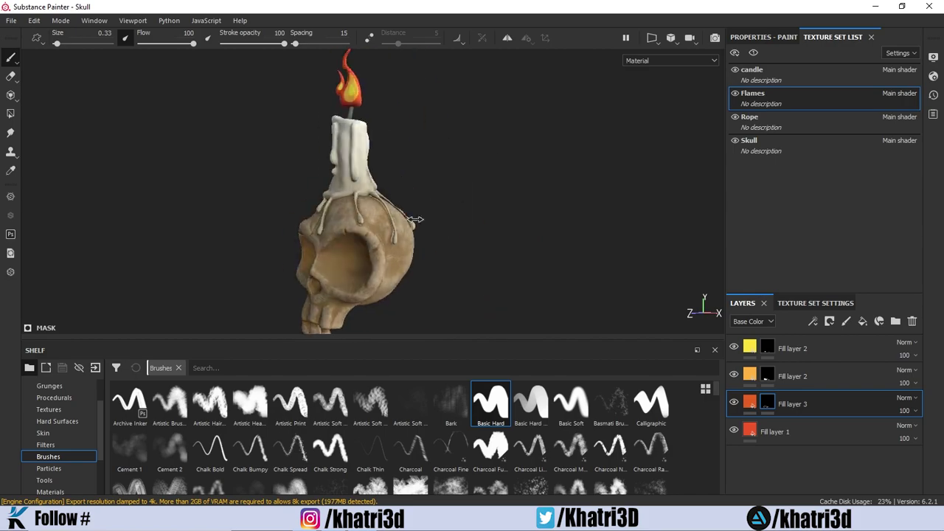
mouse_move(415, 219)
alt+mouse_down()
mouse_move(528, 224)
mouse_move(506, 221)
alt+mouse_up()
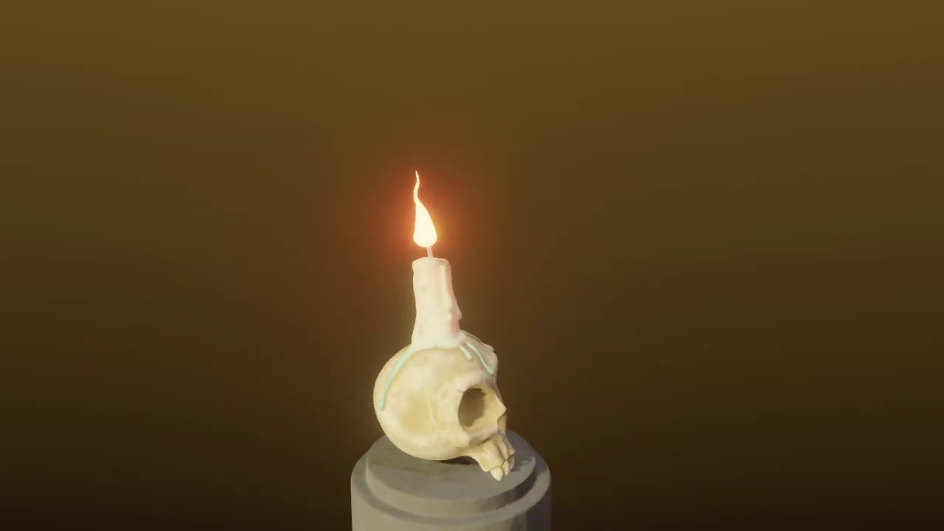